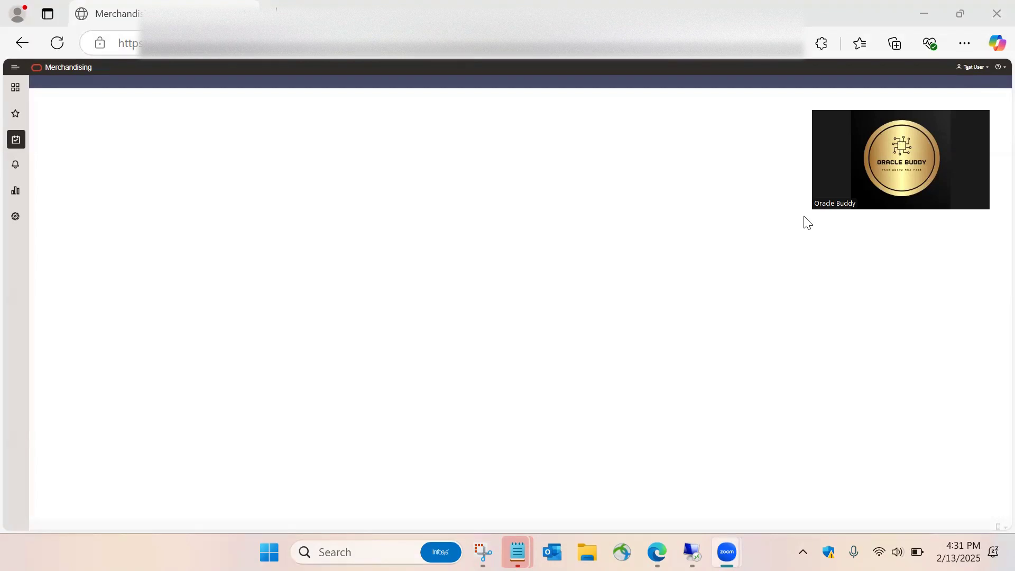
- Open the Inventory Adjustments by Item task from the Inventory group of tasks
{"action": "left_click", "coordinate": [18, 141]}
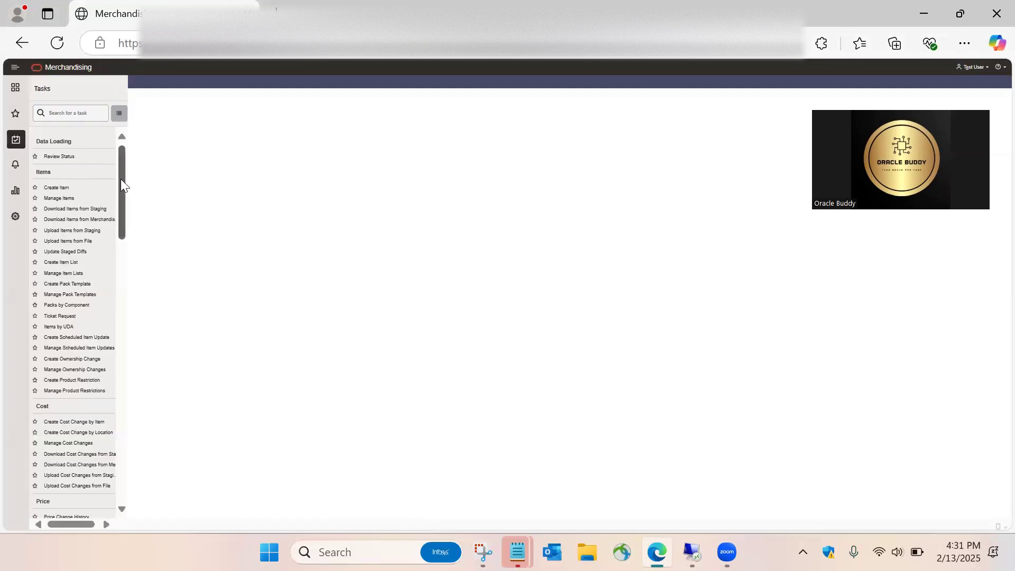
{"action": "left_click_drag", "start_coordinate": [121, 180], "coordinate": [124, 313]}
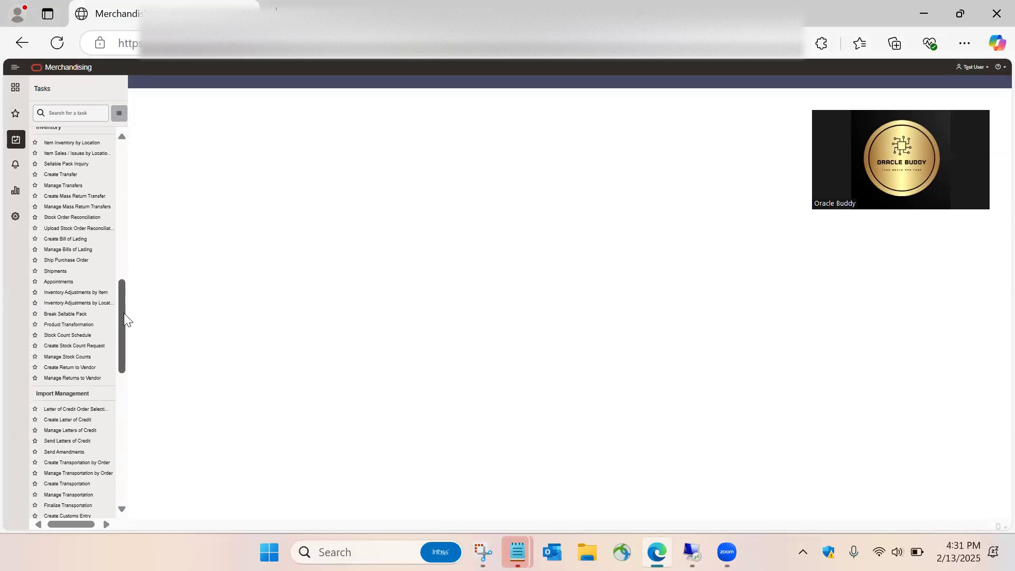
{"action": "left_click", "coordinate": [62, 294]}
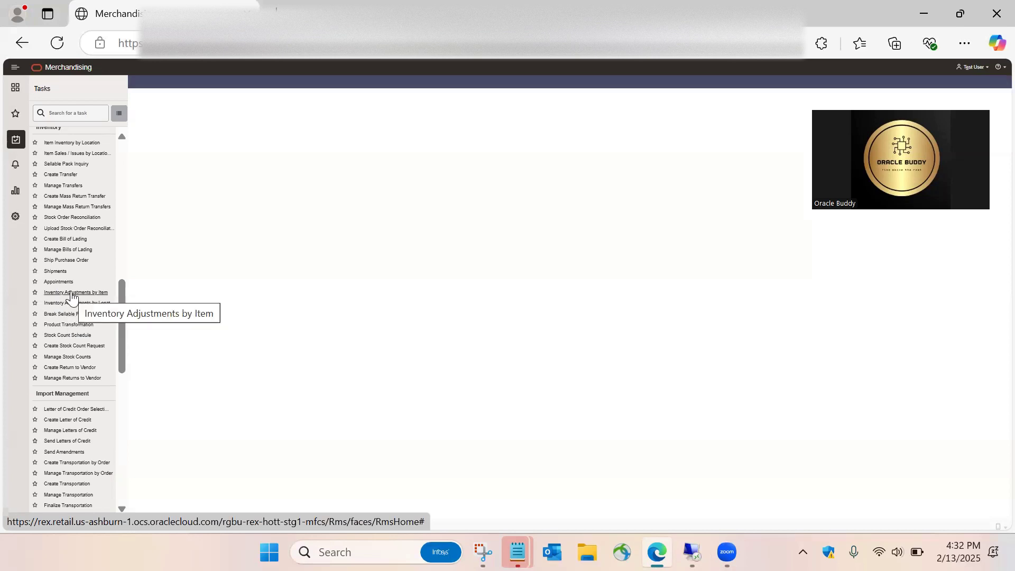
{"action": "left_click", "coordinate": [71, 294]}
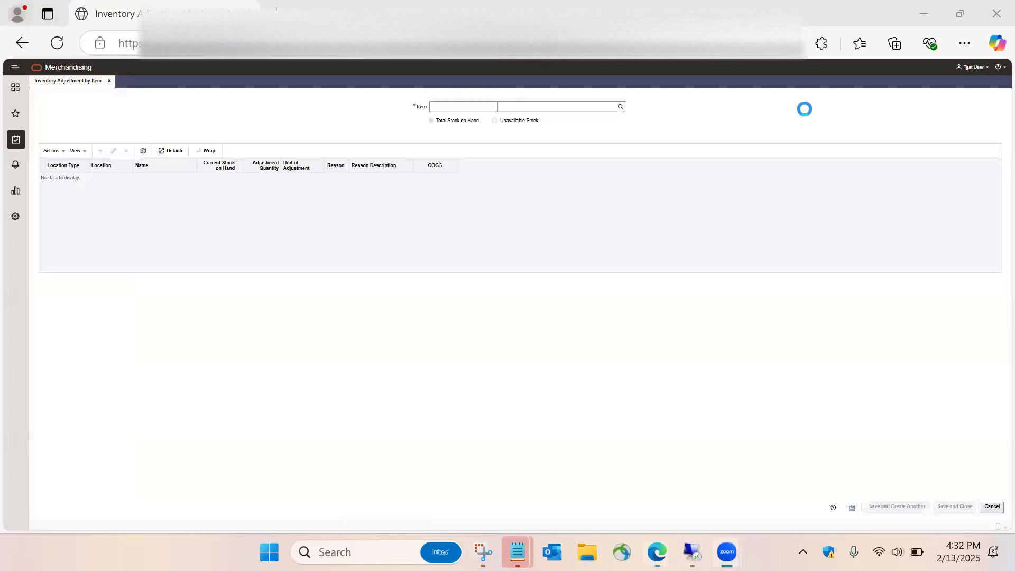
{"action": "left_click", "coordinate": [439, 106]}
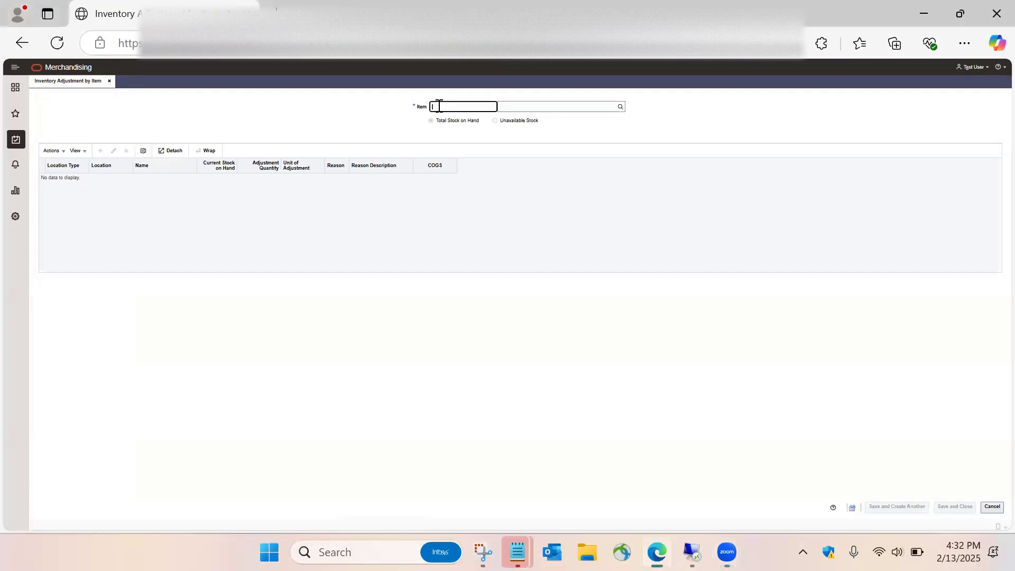
- Switch to SQL Developer, run the first stock_on_hand query and examine each column of the item's row
{"action": "left_click", "coordinate": [692, 551]}
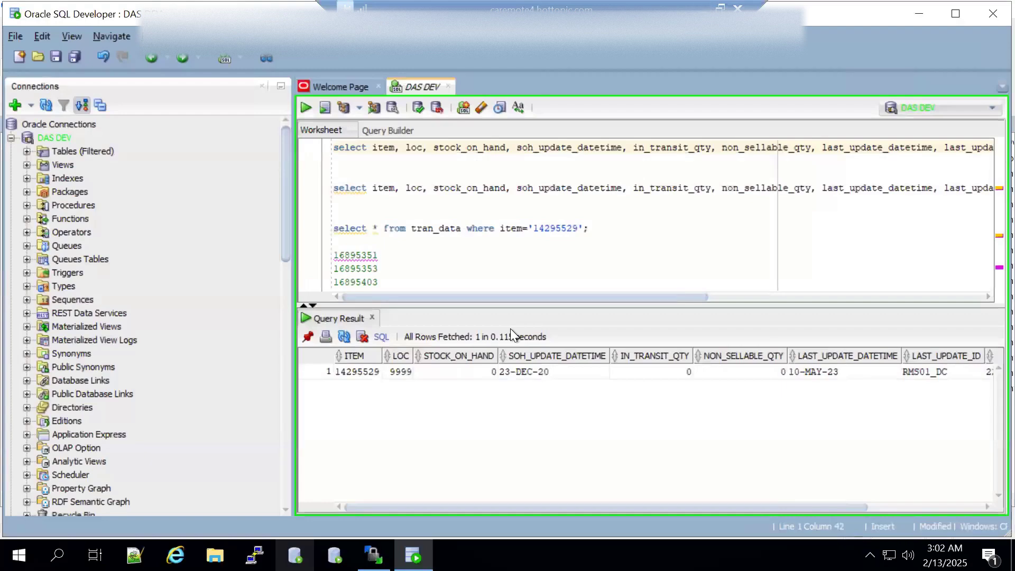
{"action": "left_click", "coordinate": [307, 107]}
{"action": "key", "text": "Tab"}
{"action": "key", "text": "Tab"}
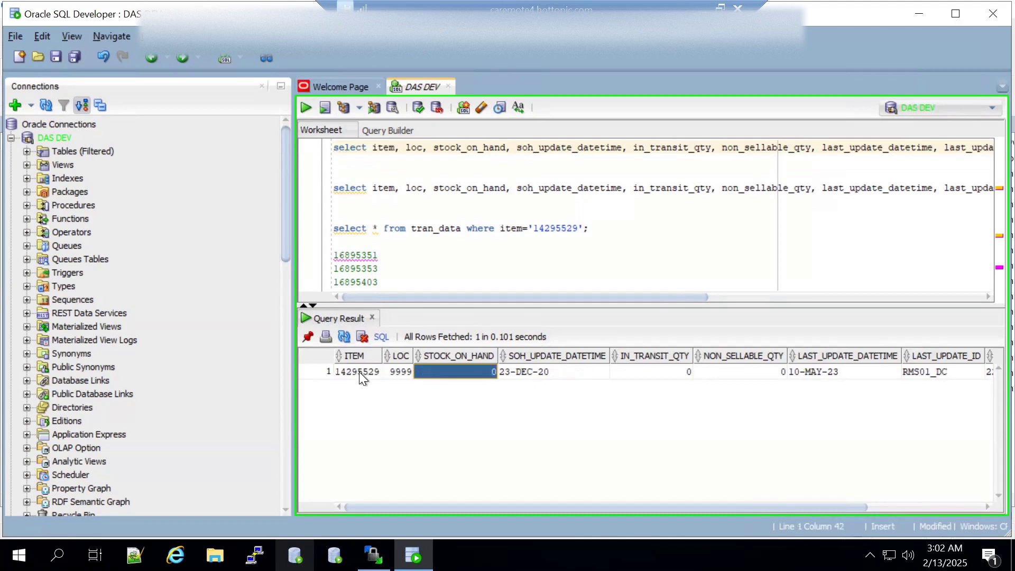
{"action": "key", "text": "Tab"}
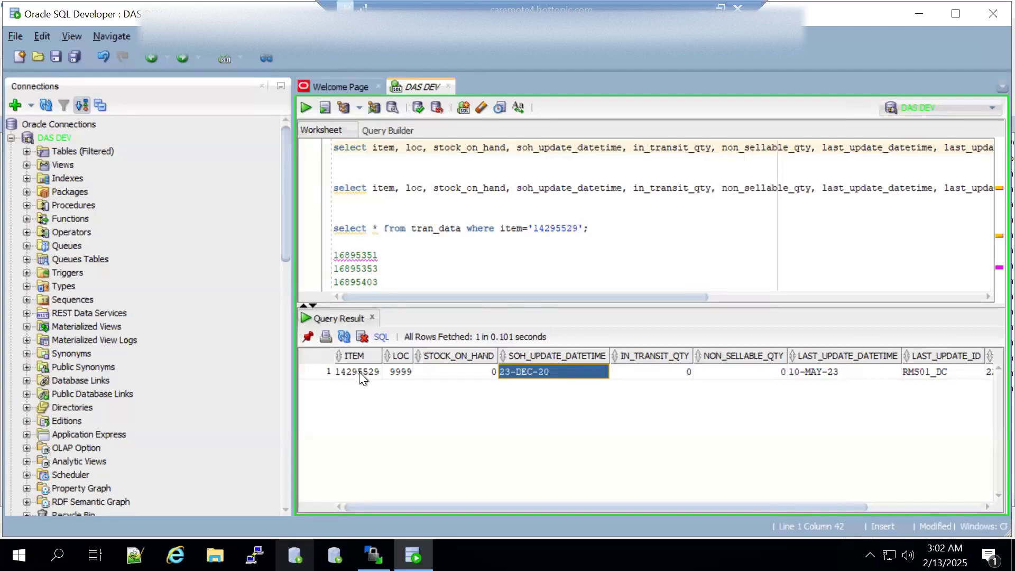
{"action": "key", "text": "Tab"}
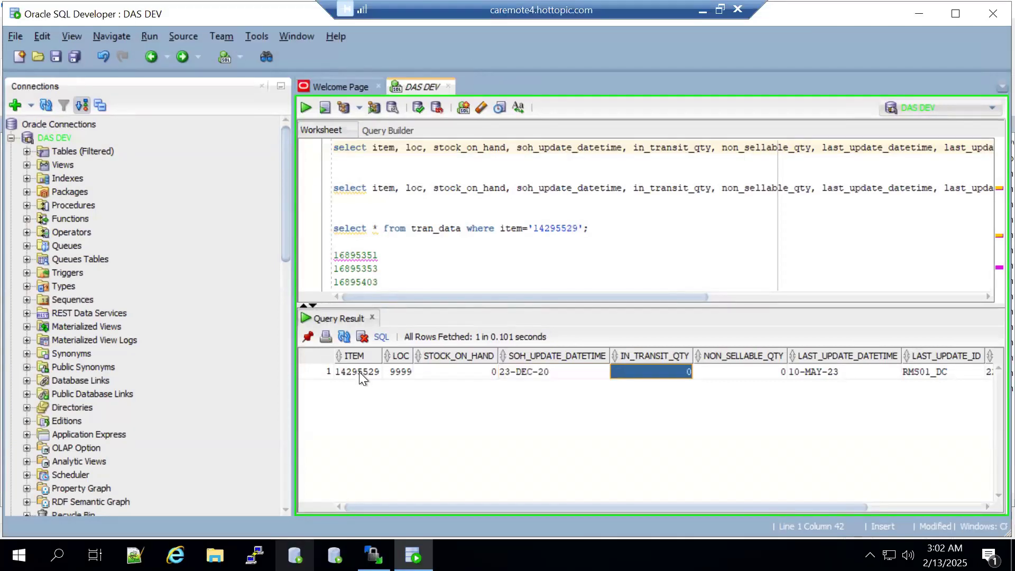
{"action": "key", "text": "Tab"}
{"action": "key", "text": "Tab"}
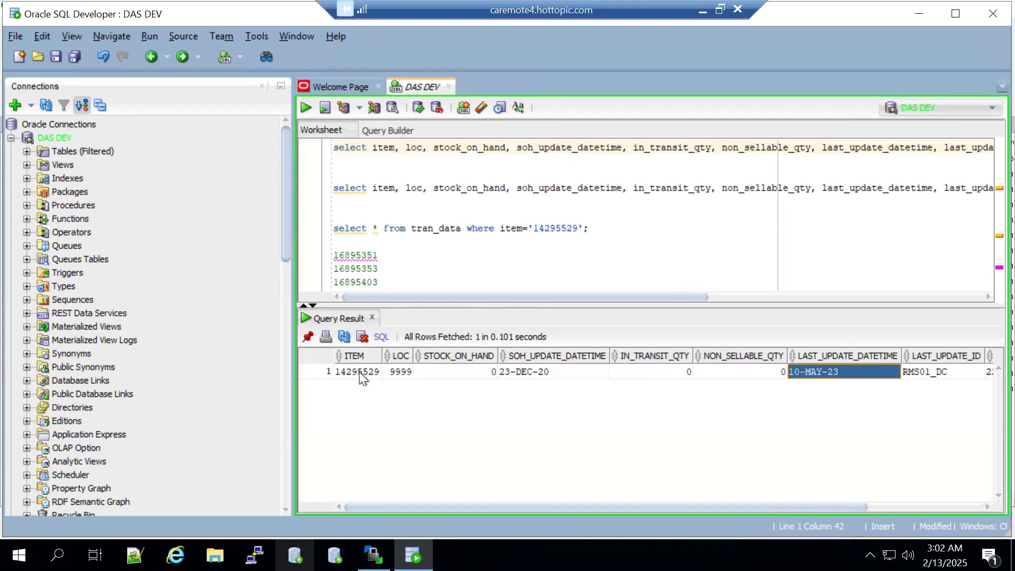
{"action": "key", "text": "Tab"}
{"action": "key", "text": "Tab"}
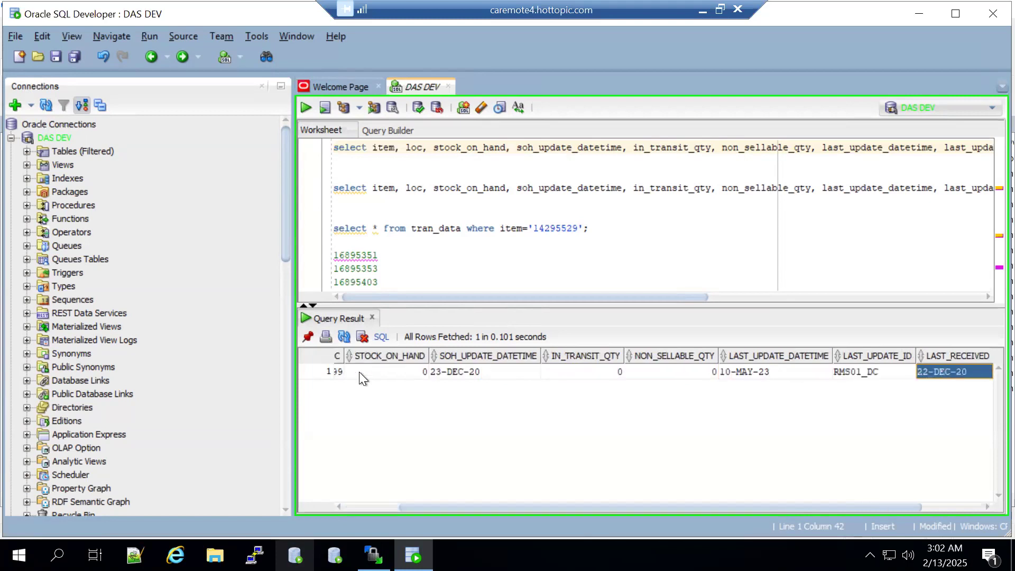
{"action": "key", "text": "Tab"}
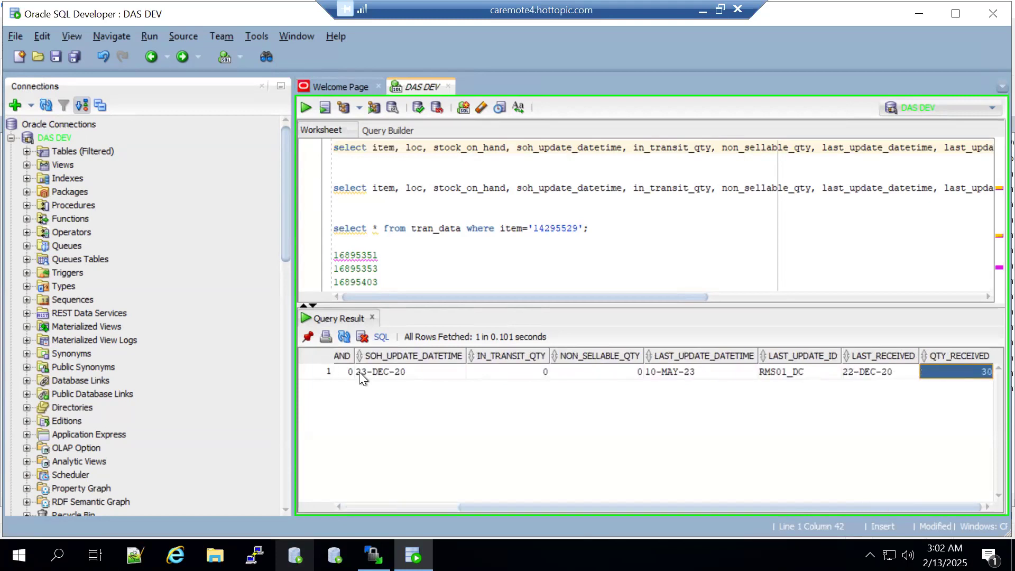
{"action": "key", "text": "Left"}
{"action": "key", "text": "Left"}
{"action": "key", "text": "Left"}
{"action": "key", "text": "Left"}
{"action": "key", "text": "Left"}
{"action": "key", "text": "Left"}
{"action": "key", "text": "Left"}
{"action": "key", "text": "Left"}
{"action": "key", "text": "Left"}
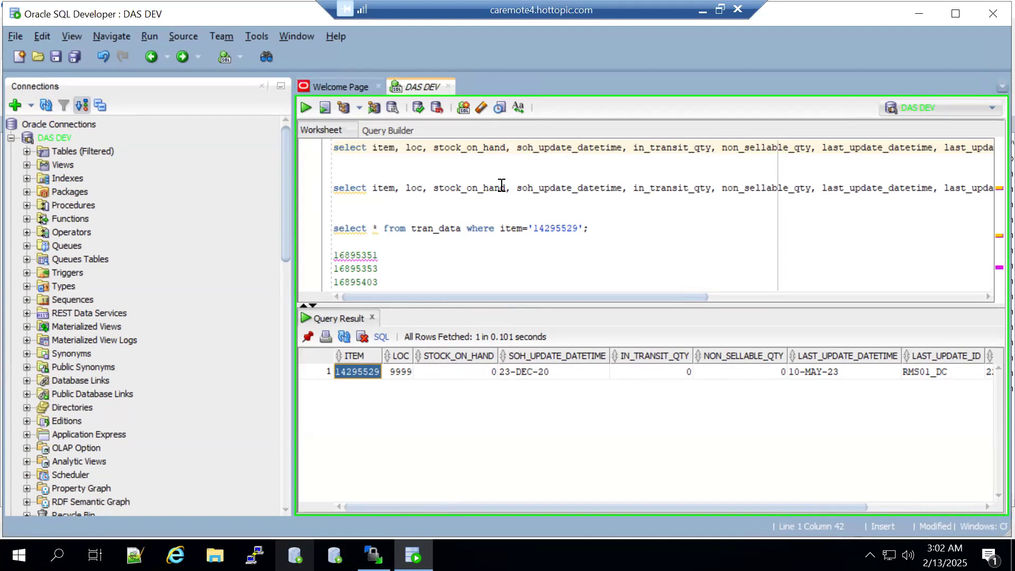
- Run the tran_data query for item 14295529 to check its transactions, and return to the Merchandising application
{"action": "left_click", "coordinate": [432, 229]}
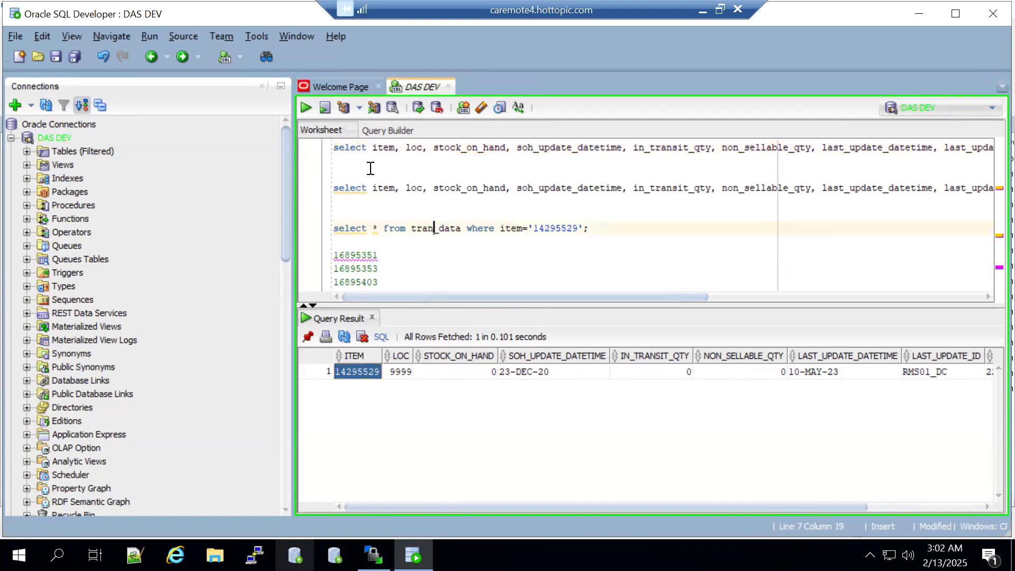
{"action": "left_click", "coordinate": [305, 107]}
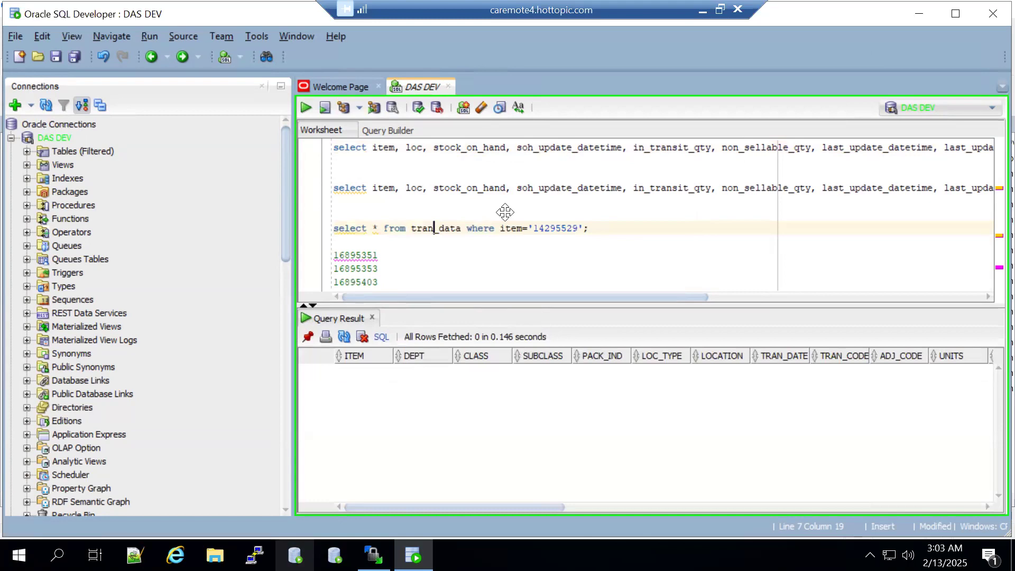
{"action": "left_click", "coordinate": [702, 9]}
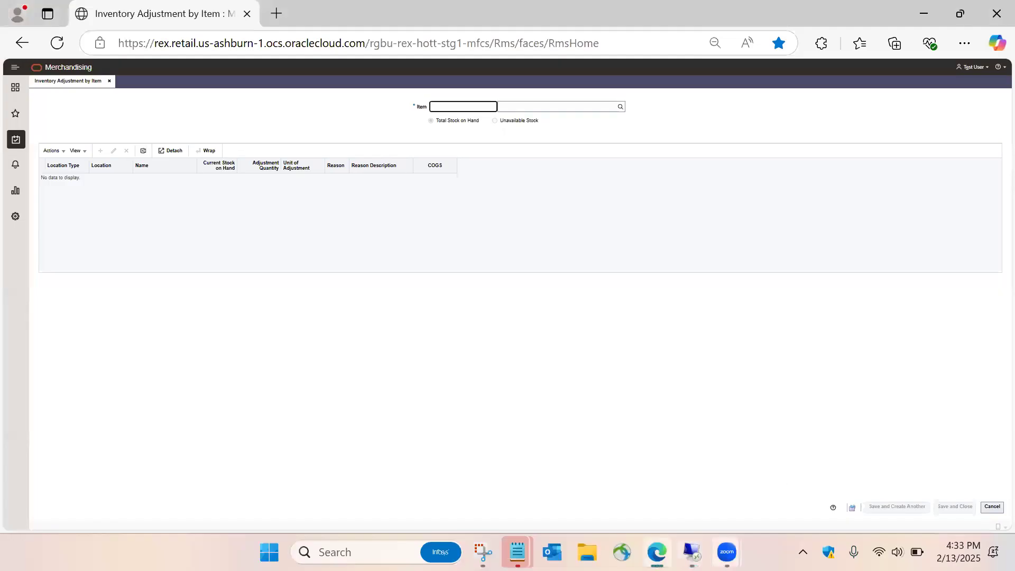
- Take the item number from the tran_data query in SQL Developer and enter 14295529 as the item in the Merchandising inventory adjustment
{"action": "left_click", "coordinate": [691, 552]}
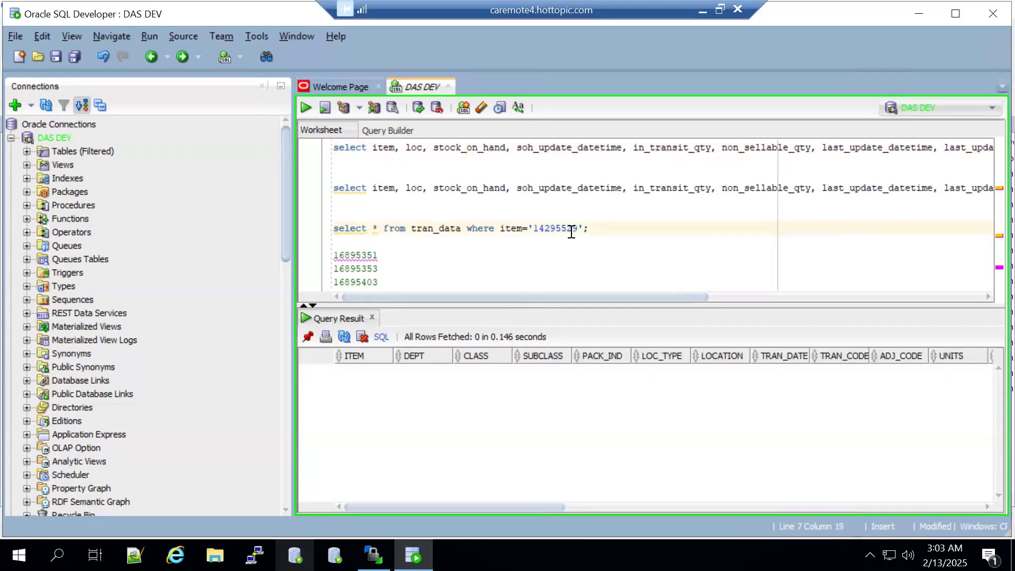
{"action": "double_click", "coordinate": [568, 232]}
{"action": "left_click", "coordinate": [701, 10]}
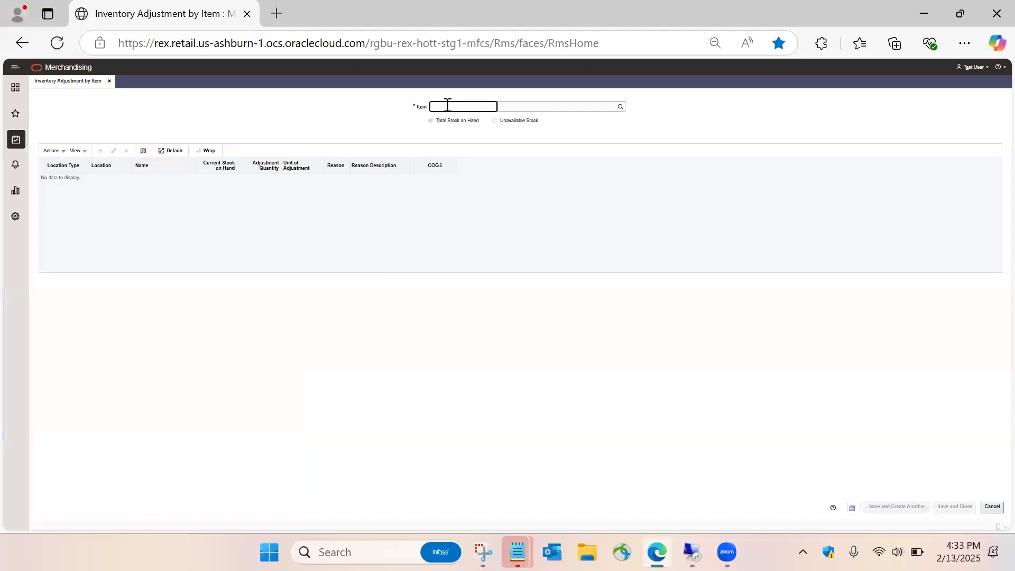
{"action": "type", "text": "14295626"}
{"action": "key", "text": "Tab"}
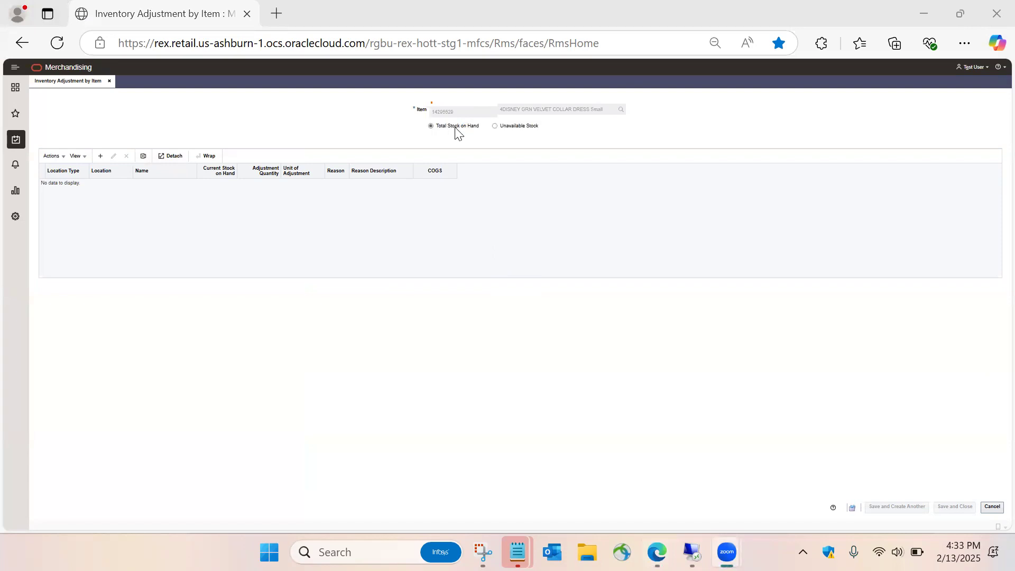
- Review the inventory status options for Unavailable Stock, and return the adjustment to Total Stock on Hand
{"action": "left_click", "coordinate": [494, 125]}
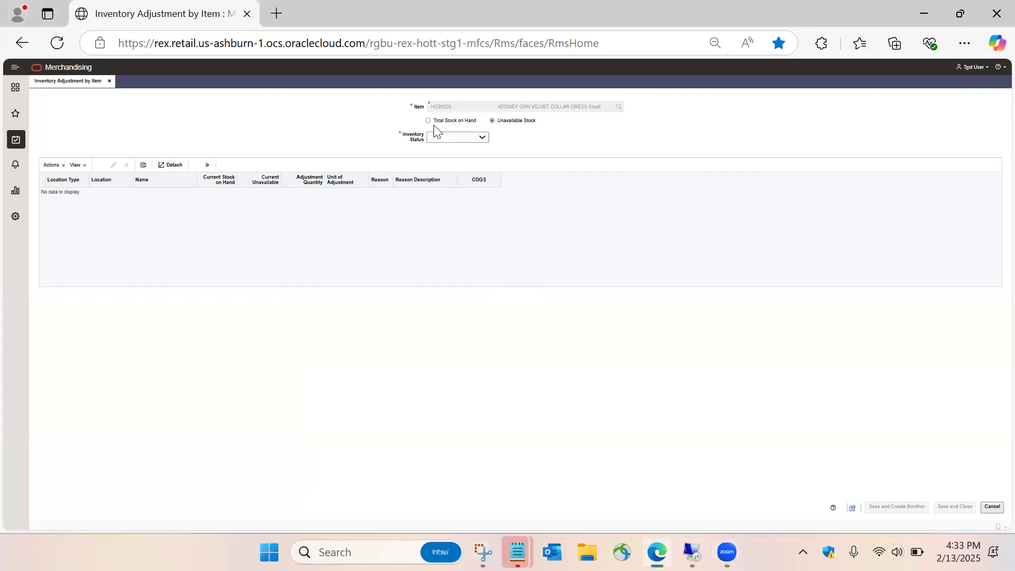
{"action": "left_click", "coordinate": [450, 136]}
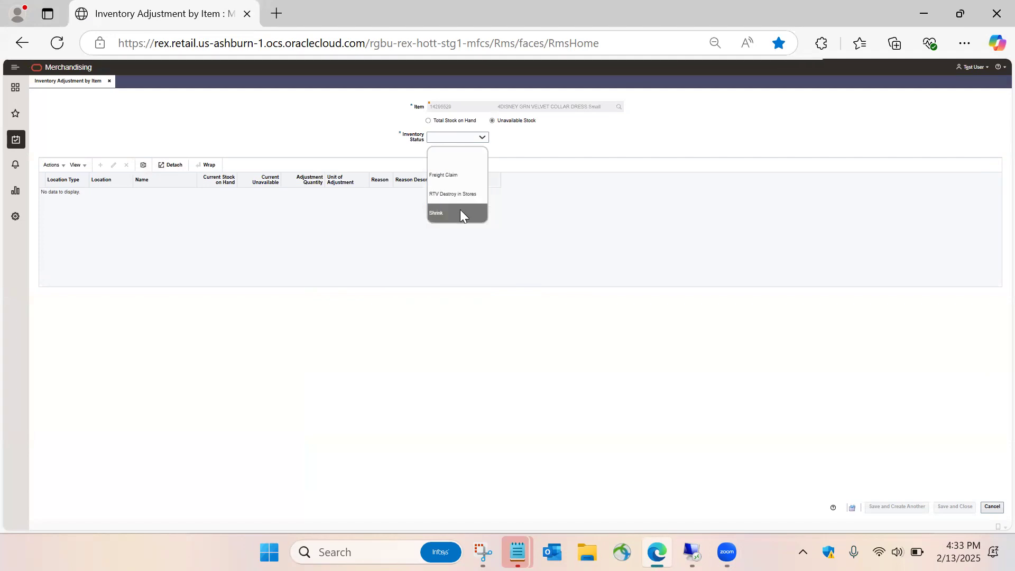
{"action": "left_click", "coordinate": [439, 125]}
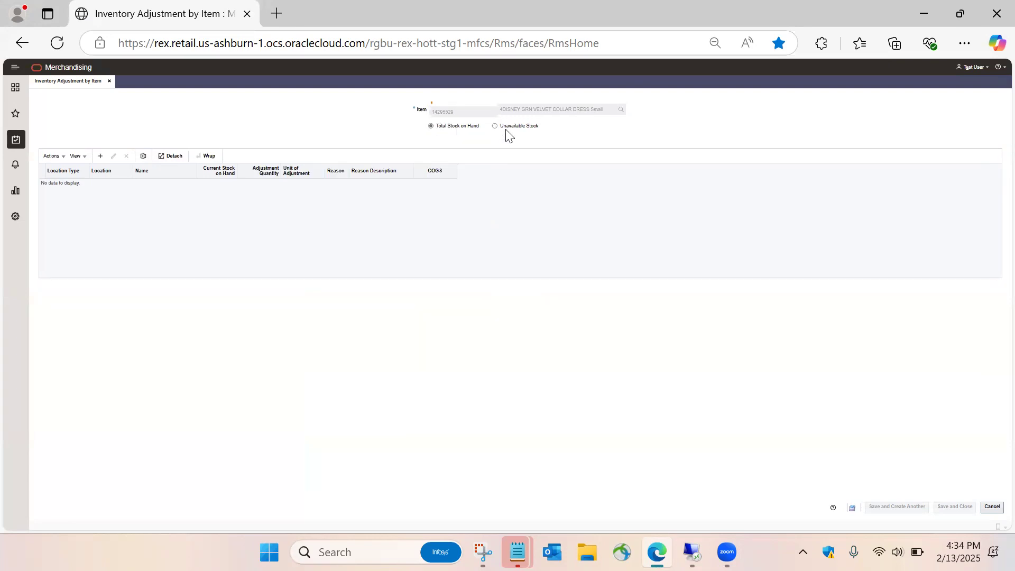
- Start a new inventory adjustment line for Warehouse location 9999
{"action": "left_click", "coordinate": [54, 157]}
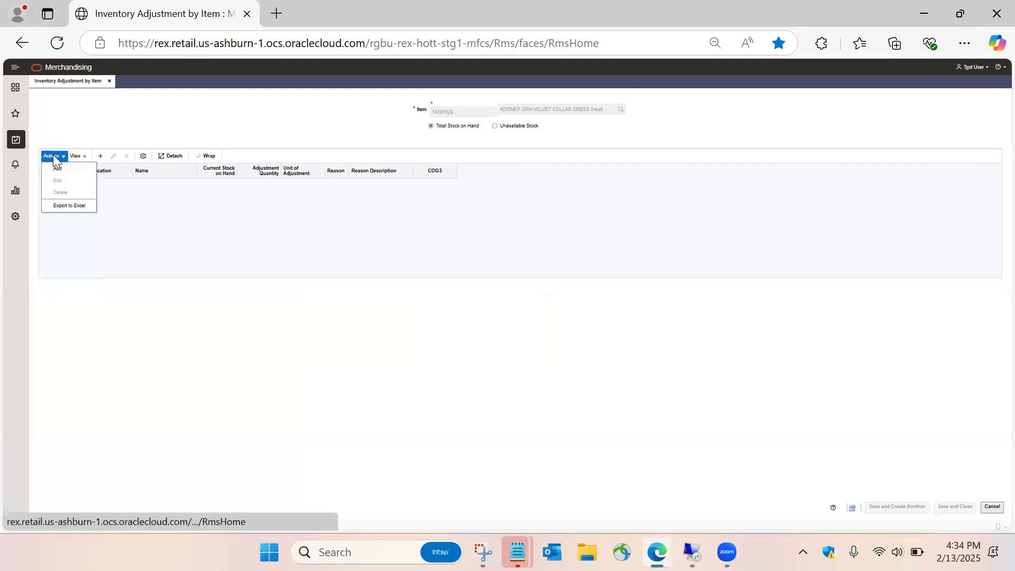
{"action": "left_click", "coordinate": [59, 169]}
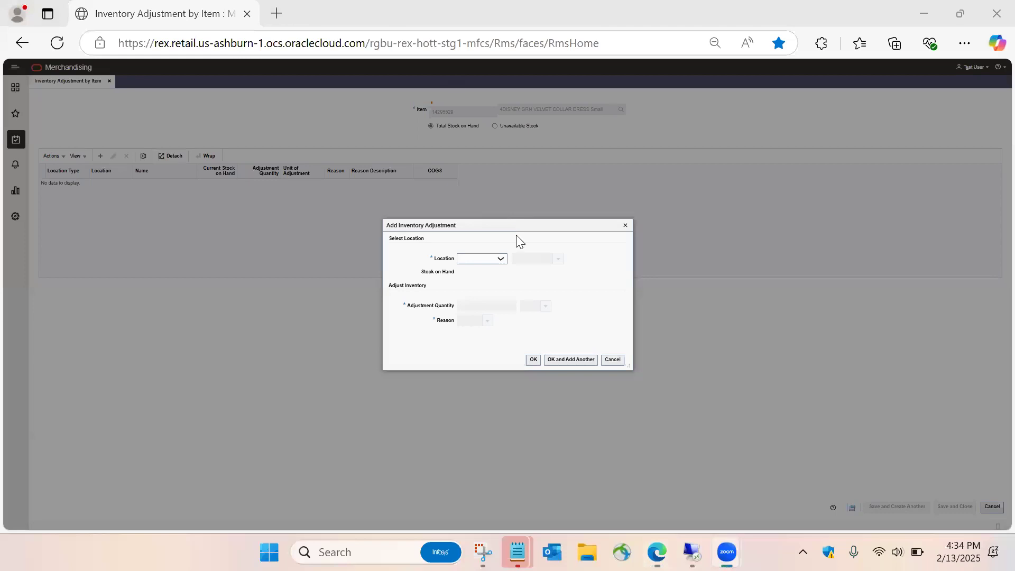
{"action": "left_click", "coordinate": [499, 258]}
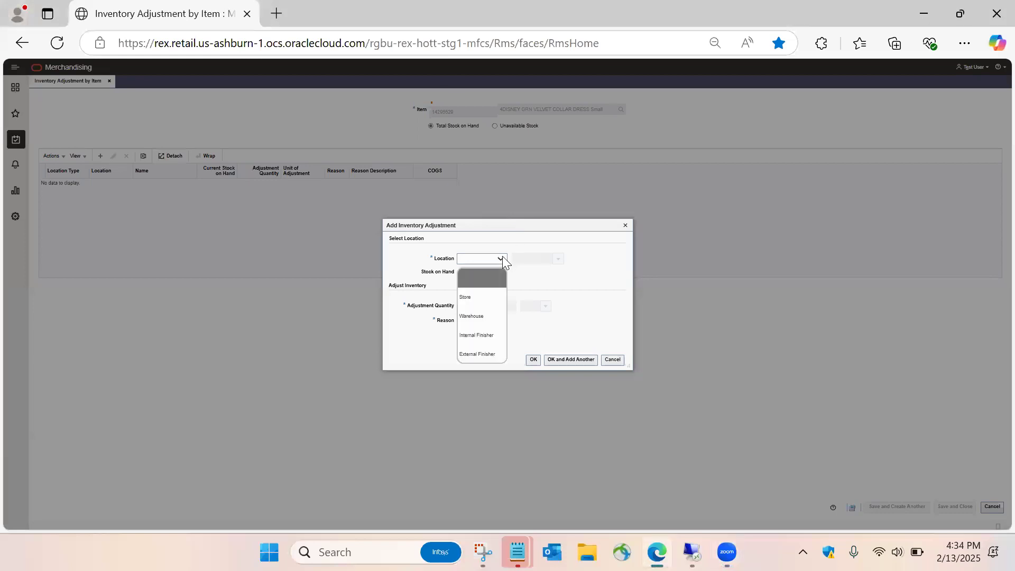
{"action": "left_click", "coordinate": [479, 318]}
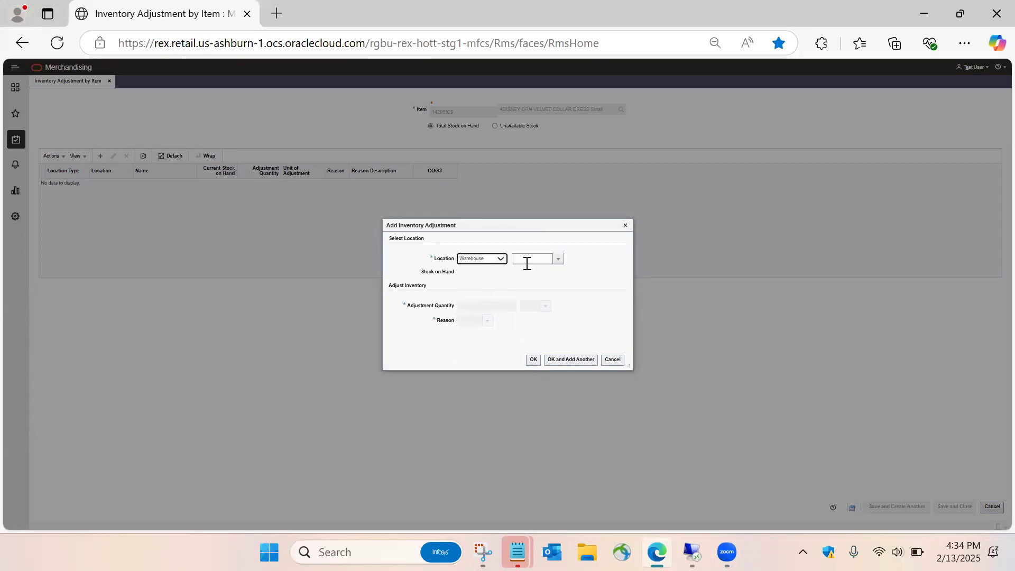
{"action": "left_click", "coordinate": [533, 259]}
{"action": "type", "text": "9999"}
{"action": "key", "text": "Tab"}
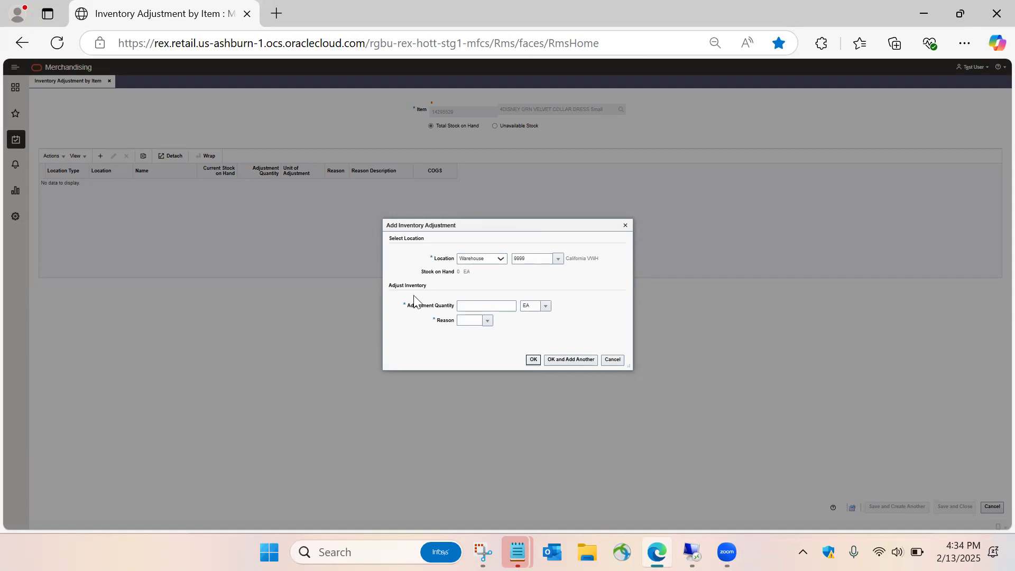
- Set the adjustment quantity to 10 EA with reason 99, general adjustment, and add the line
{"action": "left_click", "coordinate": [505, 304]}
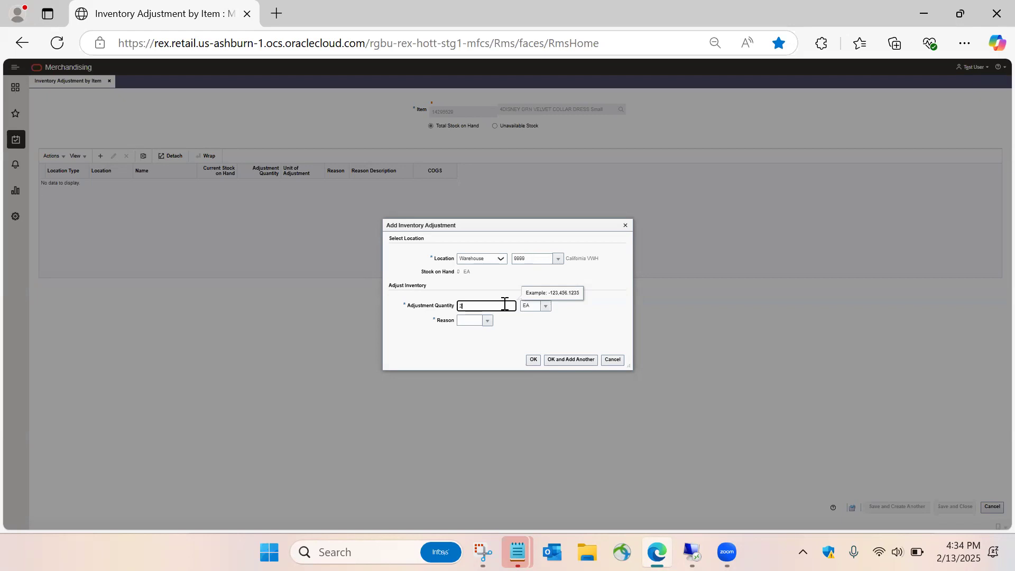
{"action": "type", "text": "10"}
{"action": "left_click", "coordinate": [488, 321]}
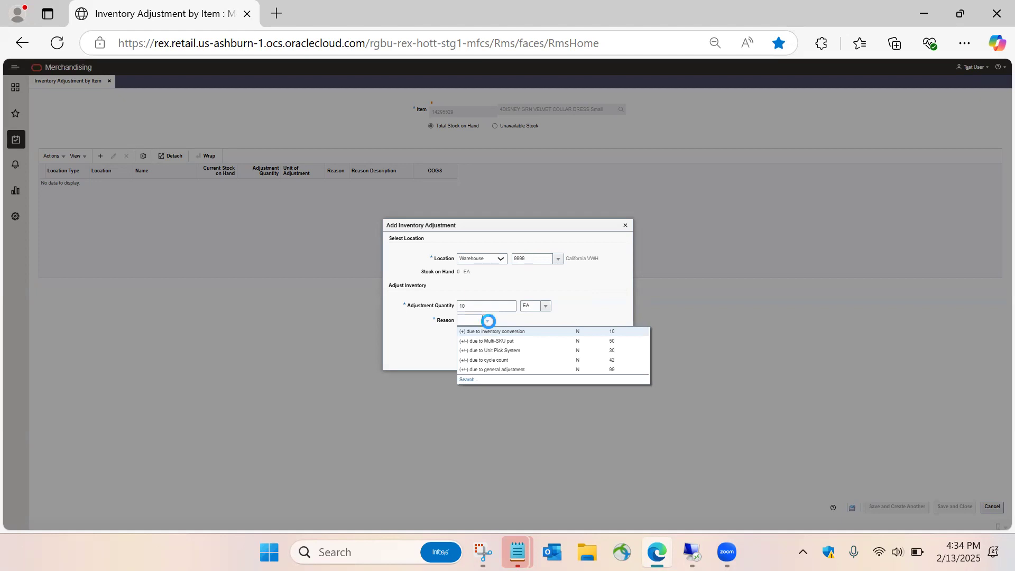
{"action": "left_click", "coordinate": [509, 368]}
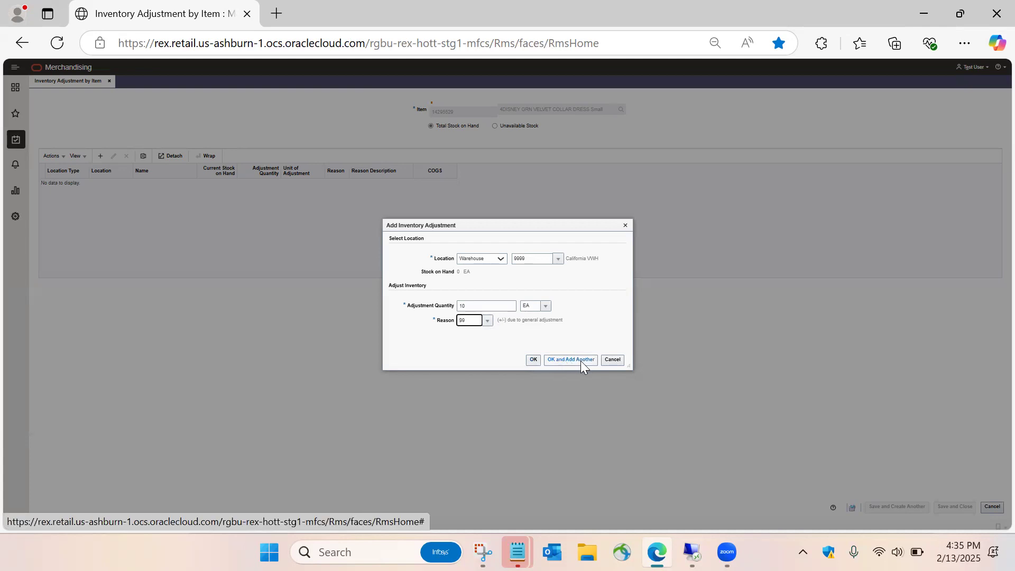
{"action": "left_click", "coordinate": [533, 359]}
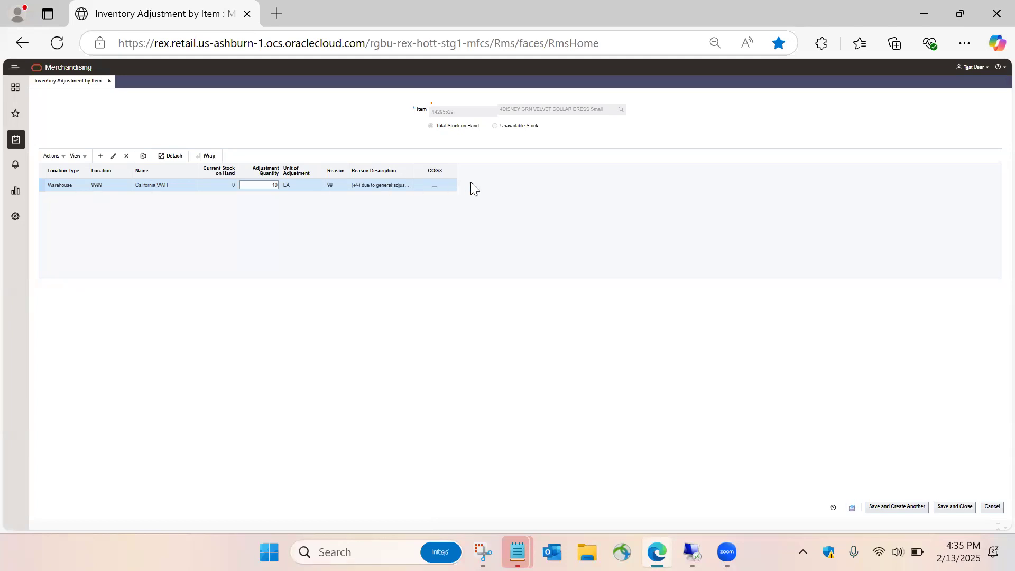
- Check the adjustment quantity in the added warehouse line, and save and close the inventory adjustment
{"action": "double_click", "coordinate": [274, 185]}
{"action": "left_click", "coordinate": [261, 187]}
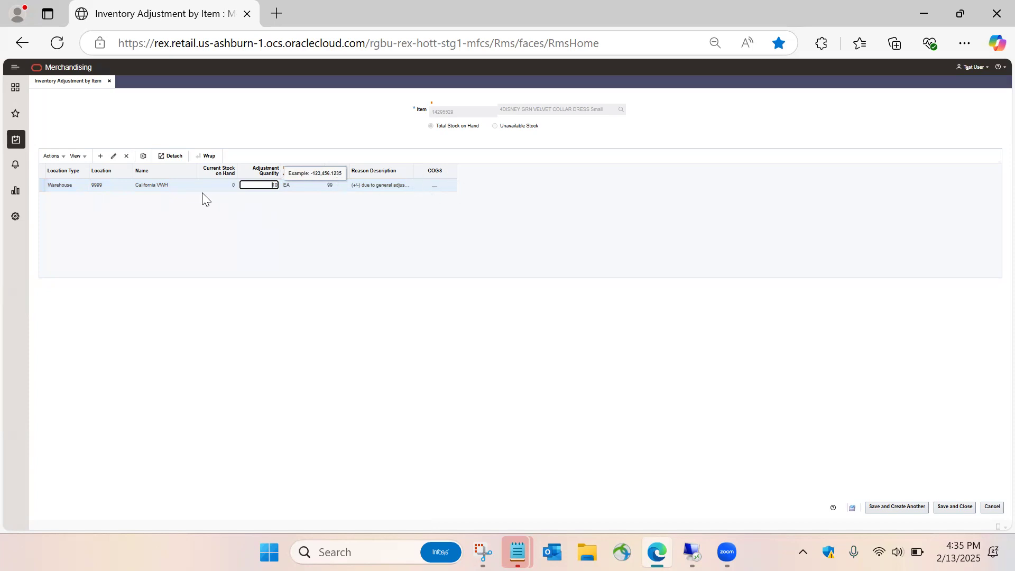
{"action": "left_click", "coordinate": [950, 507]}
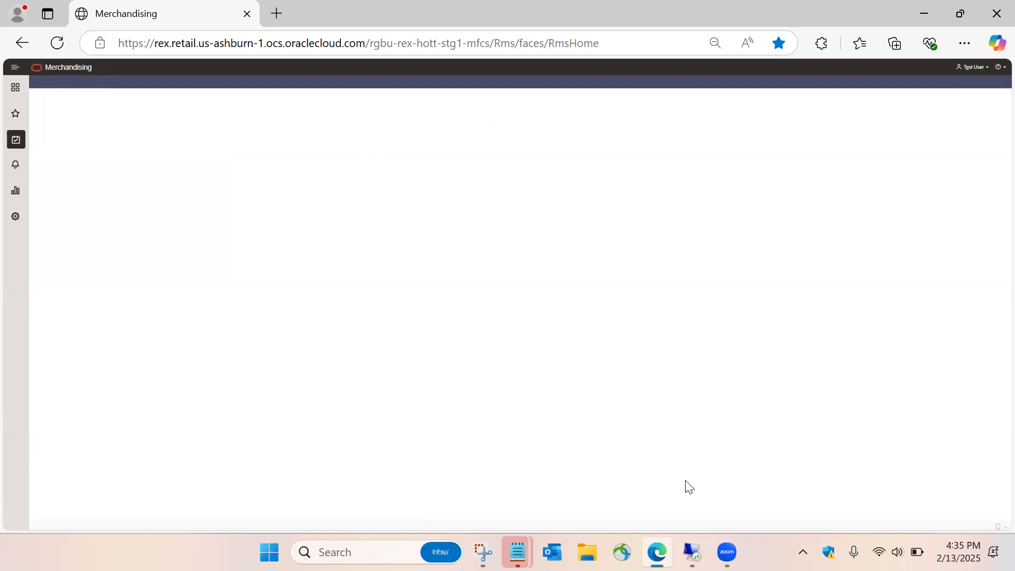
- Switch to SQL Developer, run the first stock-on-hand query, and examine its columns through the quantity received
{"action": "left_click", "coordinate": [691, 552]}
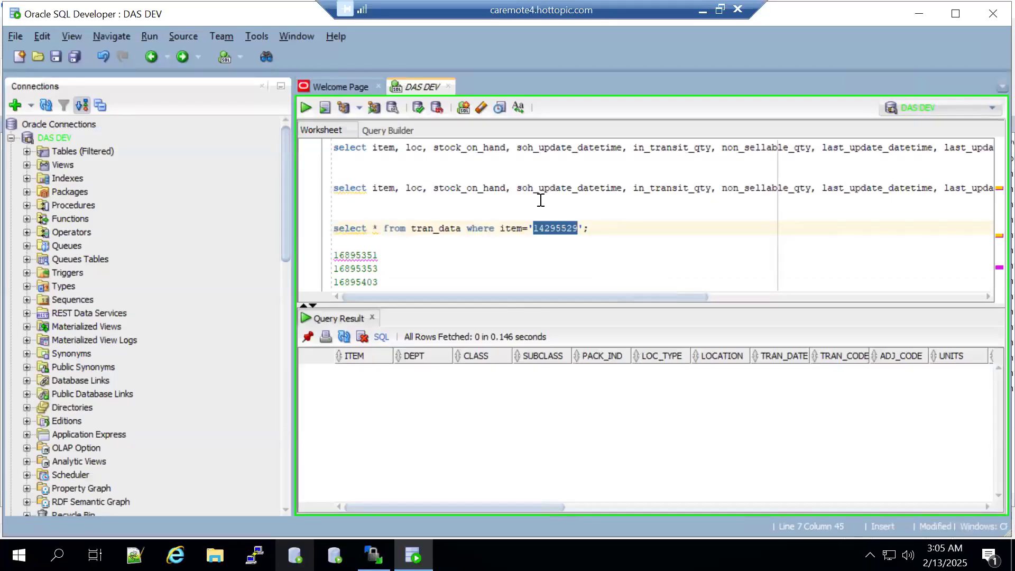
{"action": "left_click", "coordinate": [477, 149]}
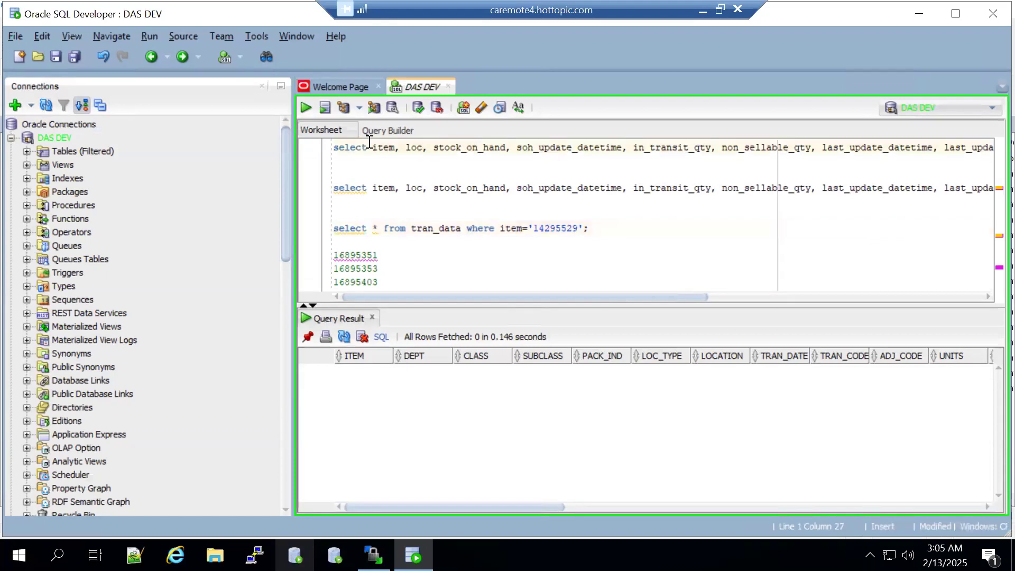
{"action": "left_click", "coordinate": [305, 108]}
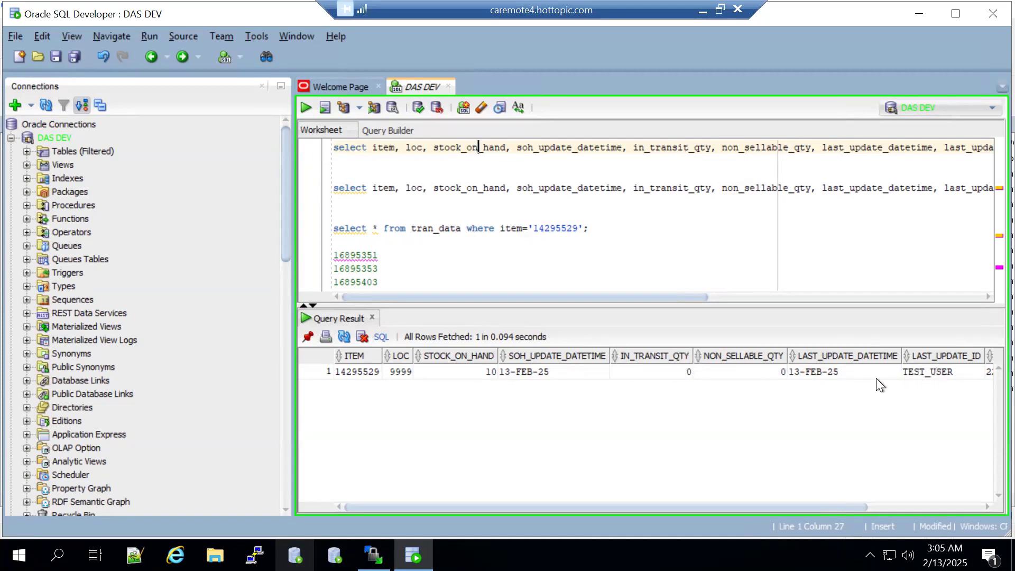
{"action": "left_click", "coordinate": [938, 505]}
{"action": "left_click_drag", "start_coordinate": [939, 504], "coordinate": [879, 508]}
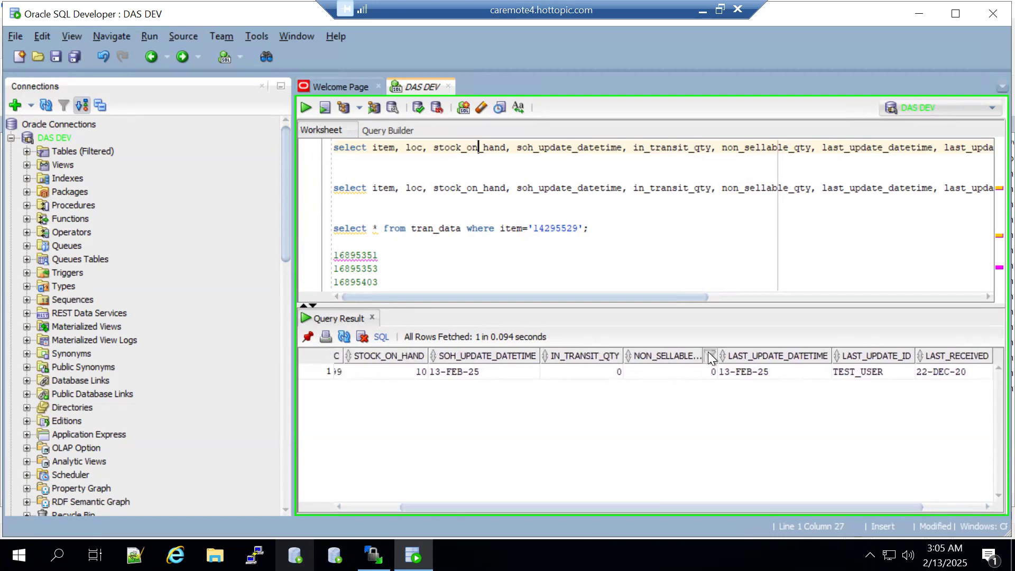
{"action": "left_click", "coordinate": [956, 503]}
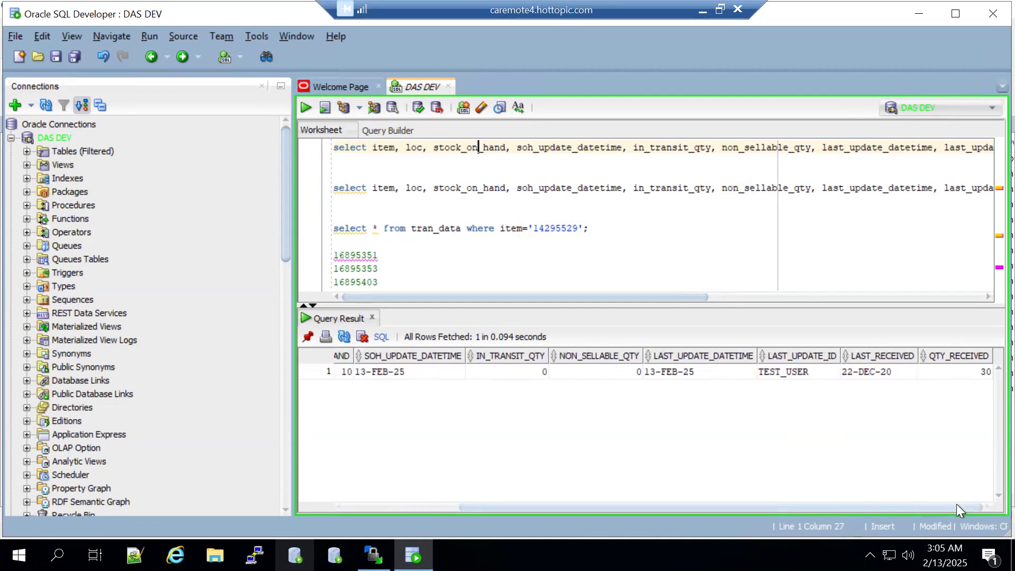
{"action": "left_click_drag", "start_coordinate": [956, 503], "coordinate": [601, 514]}
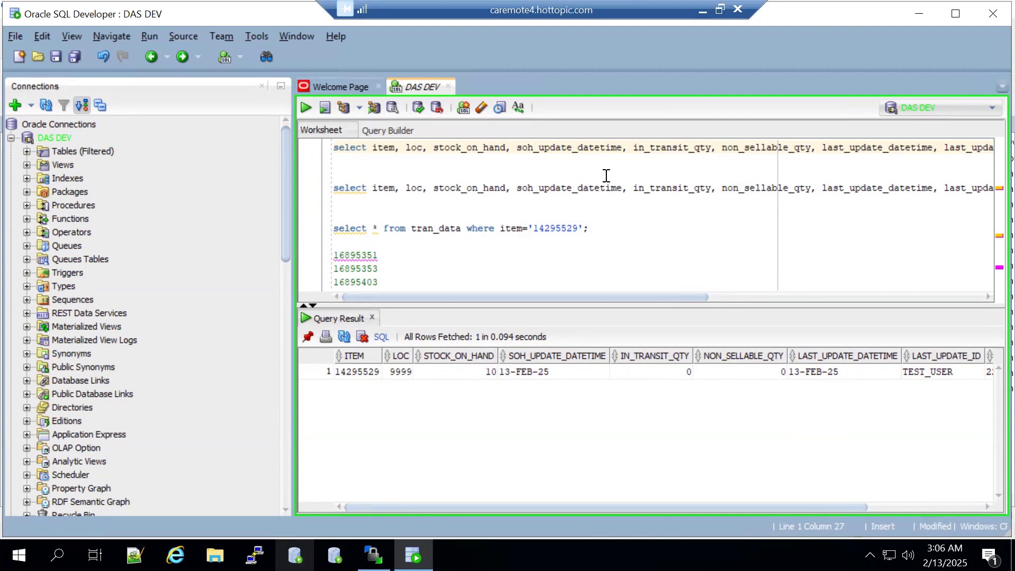
- Run the tran_data query for item 14295529 and examine the location, transaction code, units, cost and retail columns
{"action": "left_click", "coordinate": [439, 228]}
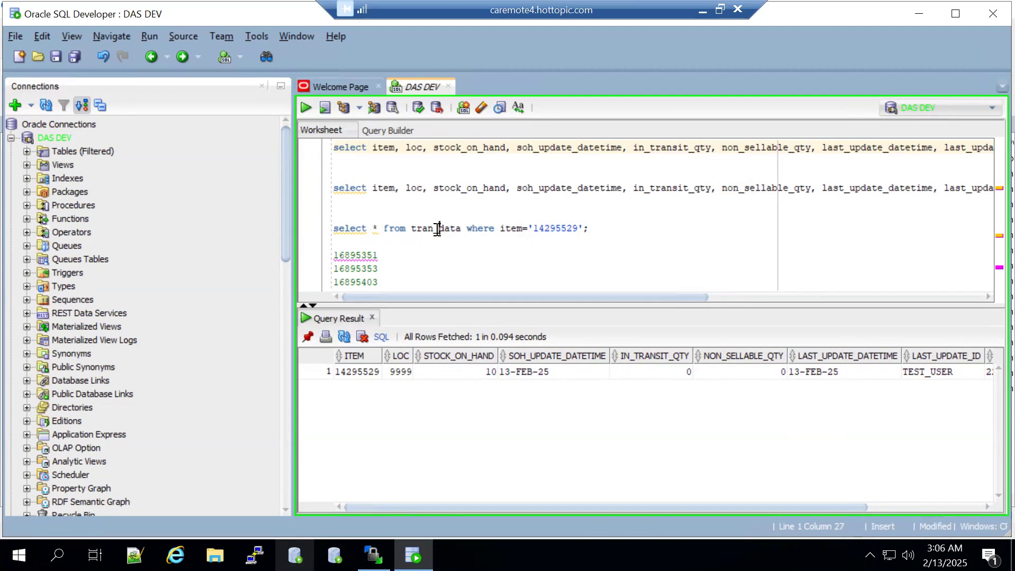
{"action": "left_click", "coordinate": [303, 111]}
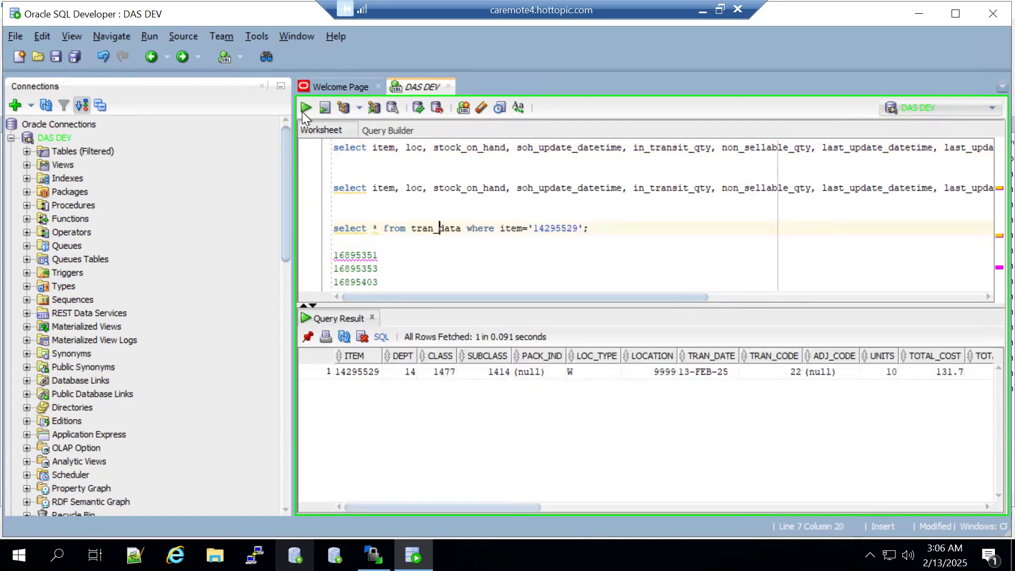
{"action": "left_click", "coordinate": [658, 371]}
{"action": "key", "text": "Right"}
{"action": "key", "text": "Right"}
{"action": "key", "text": "Right"}
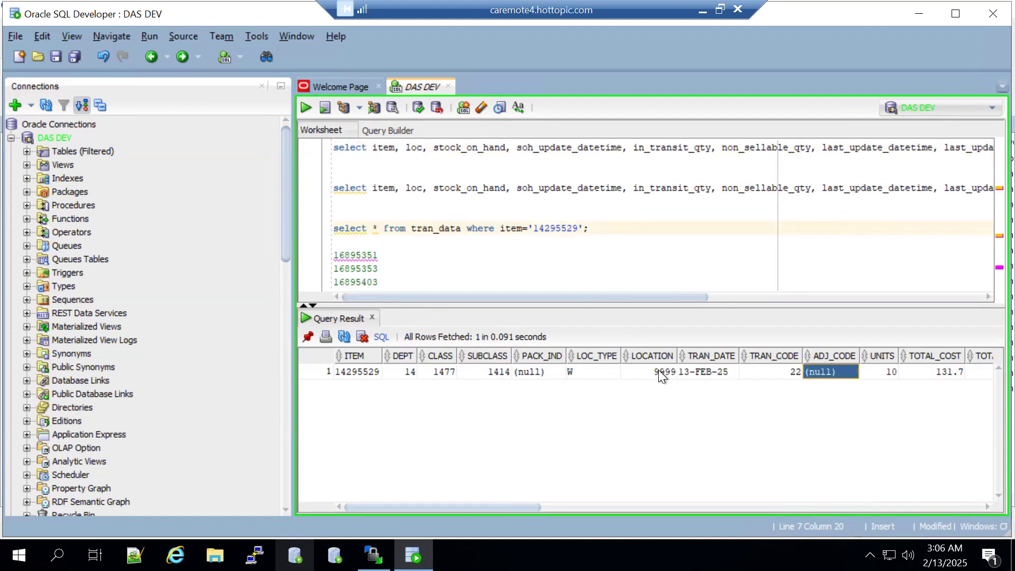
{"action": "key", "text": "Left"}
{"action": "key", "text": "Right"}
{"action": "key", "text": "Right"}
{"action": "key", "text": "Right"}
{"action": "key", "text": "Right"}
{"action": "key", "text": "Right"}
{"action": "key", "text": "Right"}
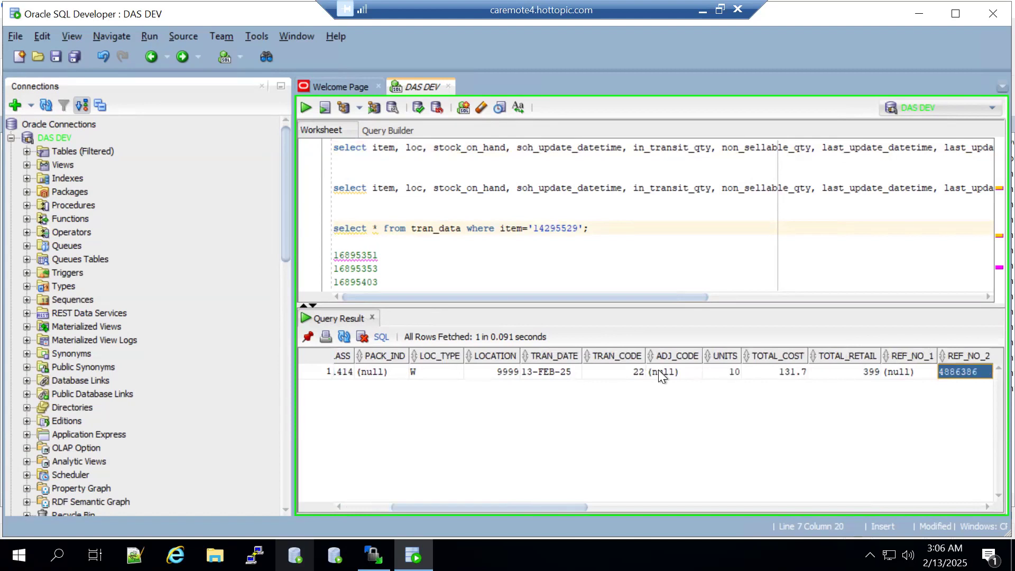
- Examine the GL reference number and program name columns of the tran_data row
{"action": "key", "text": "Right"}
{"action": "key", "text": "Right"}
{"action": "key", "text": "Right"}
{"action": "key", "text": "Right"}
{"action": "key", "text": "Right"}
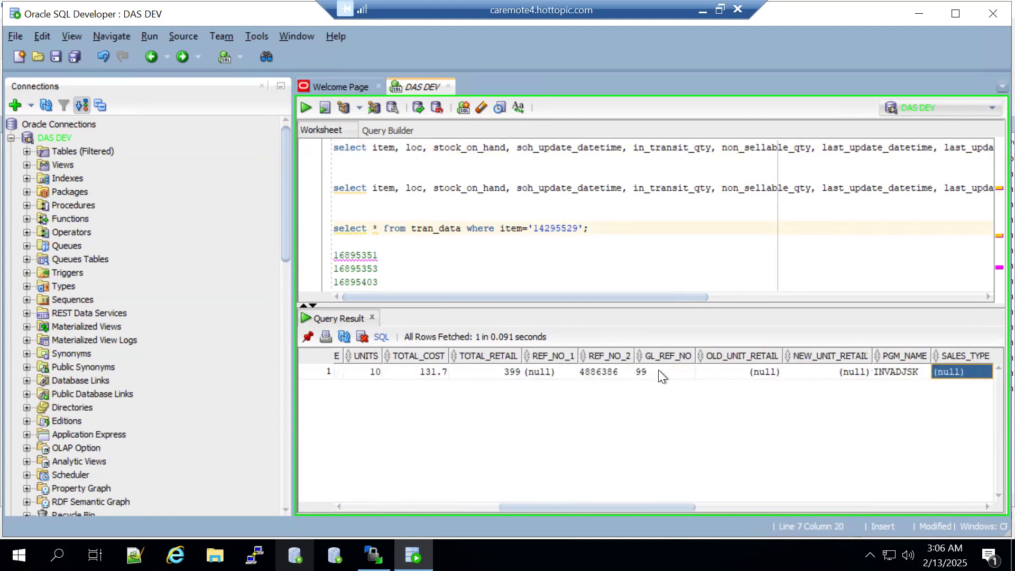
{"action": "key", "text": "Right"}
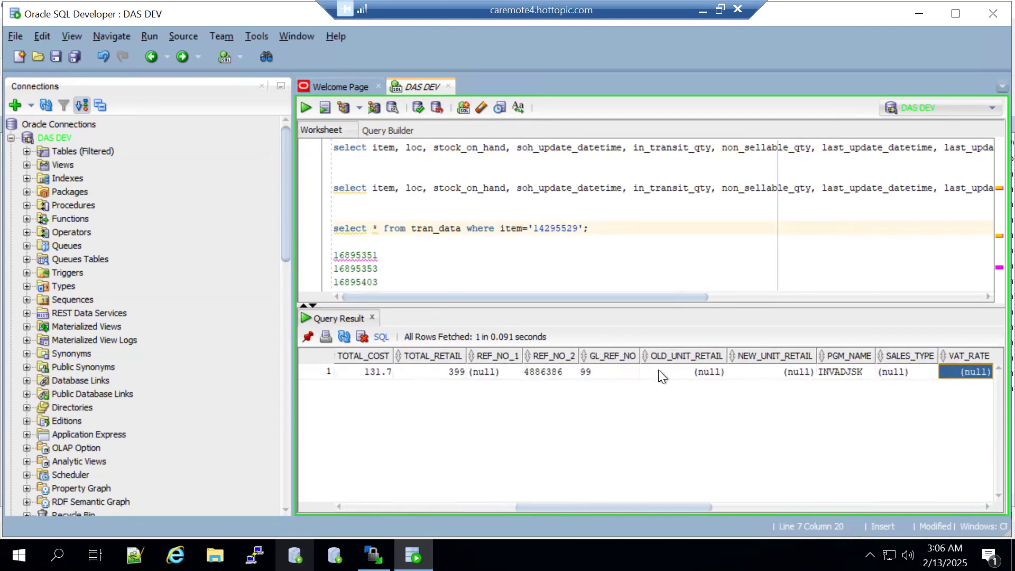
{"action": "left_click", "coordinate": [603, 372]}
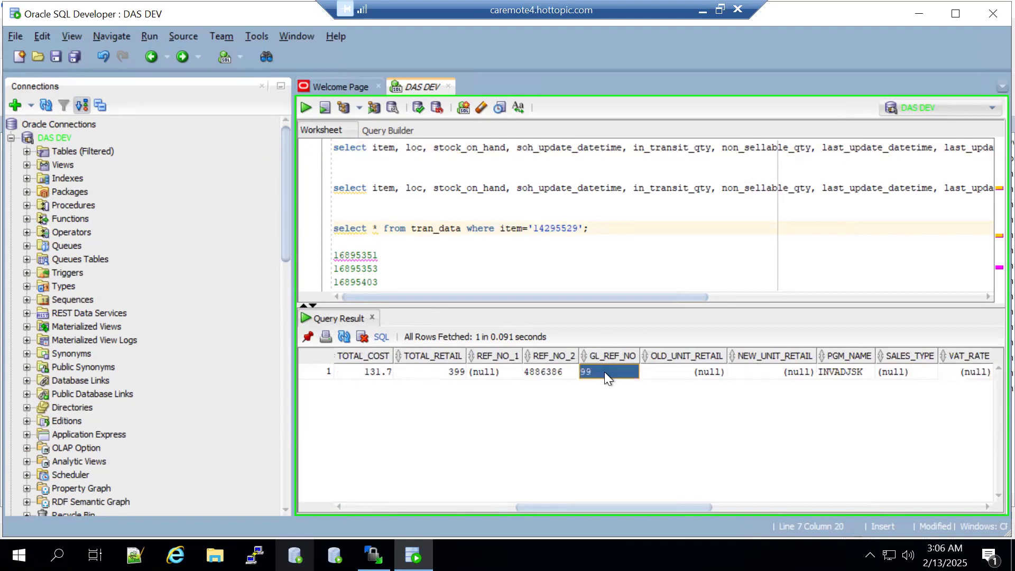
{"action": "key", "text": "Right"}
{"action": "key", "text": "Right"}
{"action": "key", "text": "Right"}
{"action": "key", "text": "Right"}
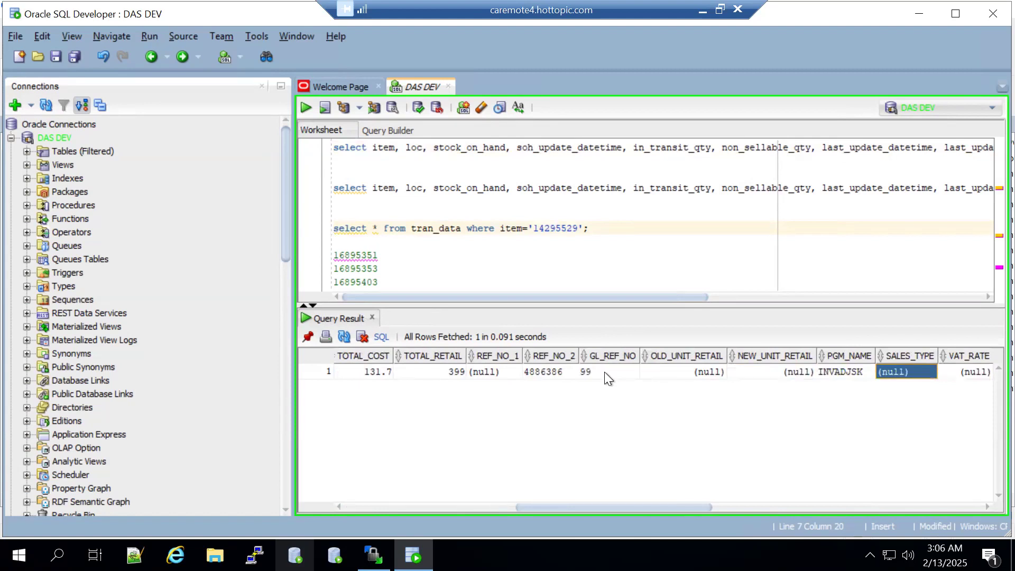
{"action": "key", "text": "Left"}
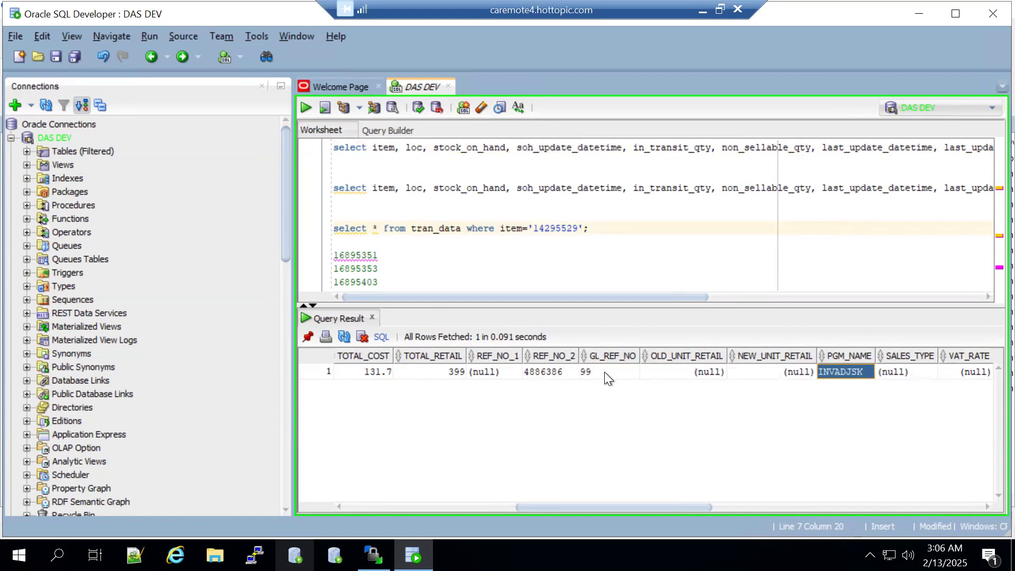
- Examine the remaining tran_data columns through the sales process ID, and go back to the row's item column
{"action": "key", "text": "Right"}
{"action": "key", "text": "Right"}
{"action": "key", "text": "Right"}
{"action": "key", "text": "Right"}
{"action": "key", "text": "Right"}
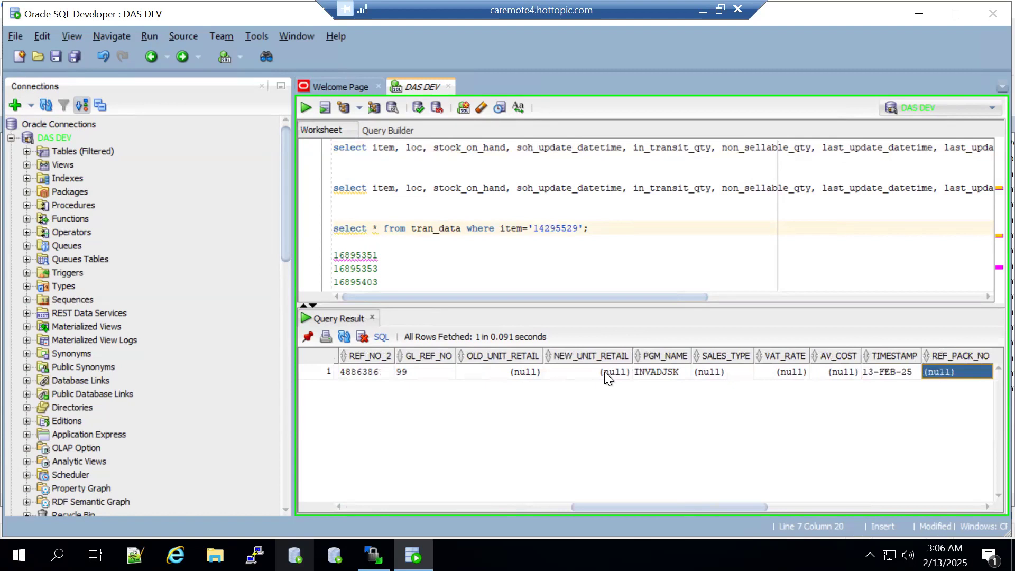
{"action": "key", "text": "Right"}
{"action": "key", "text": "Right"}
{"action": "key", "text": "Right"}
{"action": "key", "text": "Right"}
{"action": "key", "text": "Right"}
{"action": "key", "text": "Right"}
{"action": "key", "text": "Right"}
{"action": "key", "text": "Right"}
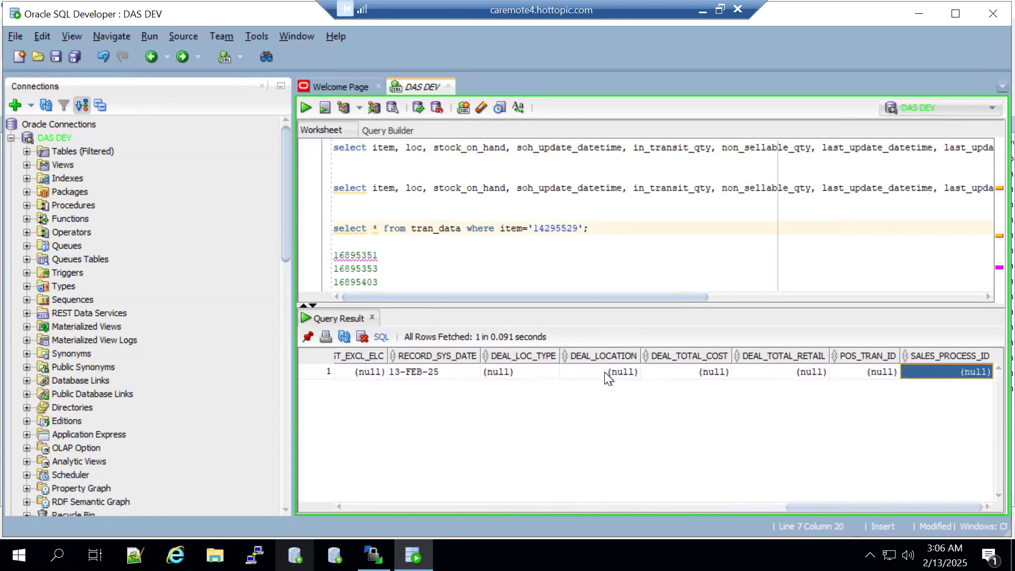
{"action": "key", "text": "Left"}
{"action": "key", "text": "Left"}
{"action": "key", "text": "Left"}
{"action": "key", "text": "Left"}
{"action": "key", "text": "Left"}
{"action": "key", "text": "Left"}
{"action": "key", "text": "Left"}
{"action": "key", "text": "Left"}
{"action": "key", "text": "Left"}
{"action": "key", "text": "Left"}
{"action": "key", "text": "Left"}
{"action": "key", "text": "Left"}
{"action": "key", "text": "Left"}
{"action": "key", "text": "Left"}
{"action": "key", "text": "Left"}
{"action": "key", "text": "Left"}
{"action": "key", "text": "Left"}
{"action": "key", "text": "Left"}
{"action": "key", "text": "Left"}
{"action": "key", "text": "Left"}
{"action": "key", "text": "Left"}
{"action": "key", "text": "Left"}
{"action": "key", "text": "Left"}
{"action": "key", "text": "Left"}
{"action": "key", "text": "Left"}
{"action": "key", "text": "Left"}
{"action": "key", "text": "Left"}
{"action": "key", "text": "Left"}
{"action": "key", "text": "Left"}
{"action": "key", "text": "Left"}
{"action": "key", "text": "Left"}
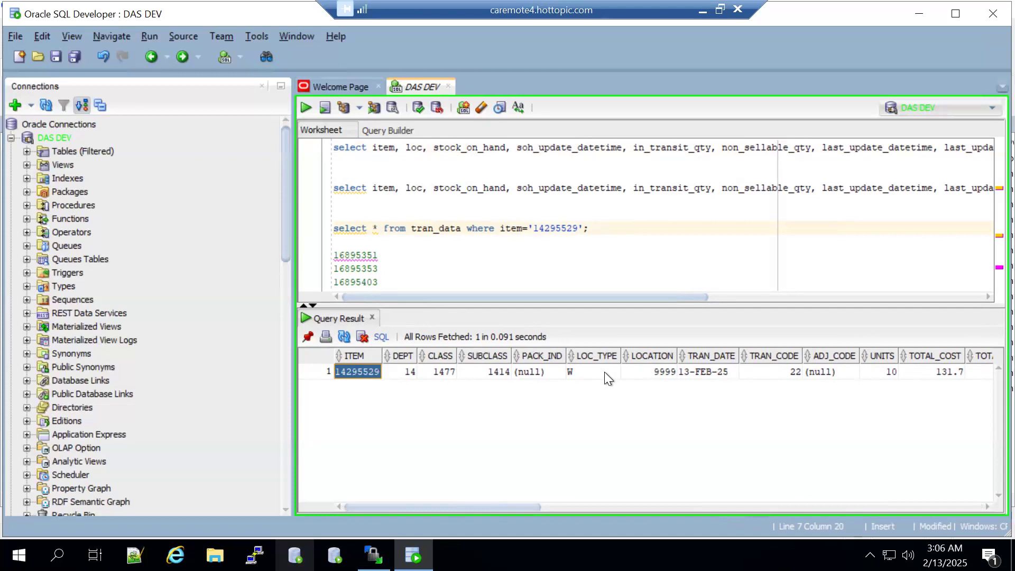
- Return to Merchandising and open a new Inventory Adjustment by Item for item 14295529
{"action": "left_click", "coordinate": [700, 10]}
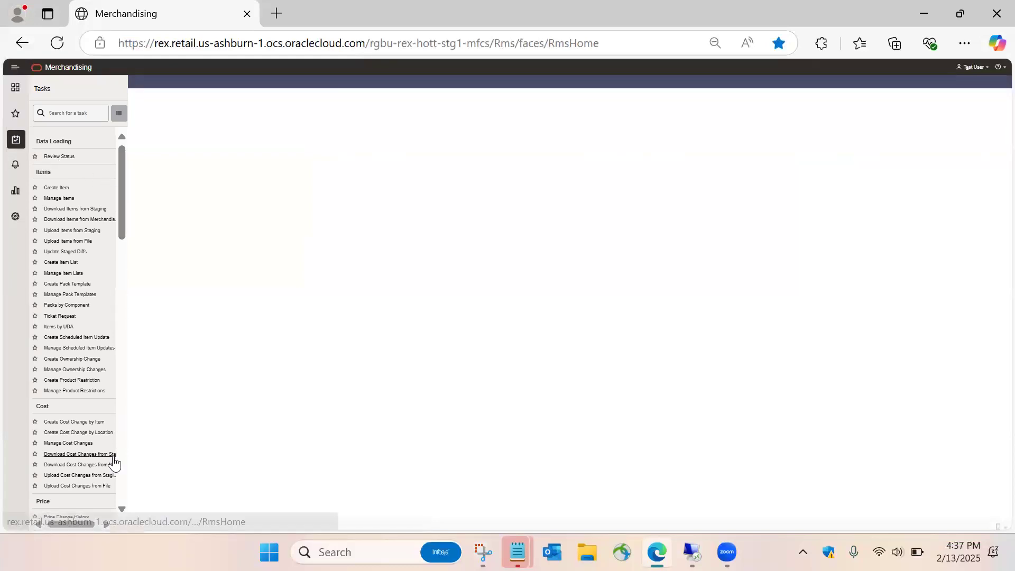
{"action": "scroll", "coordinate": [121, 339], "scroll_direction": "down", "scroll_amount": 6}
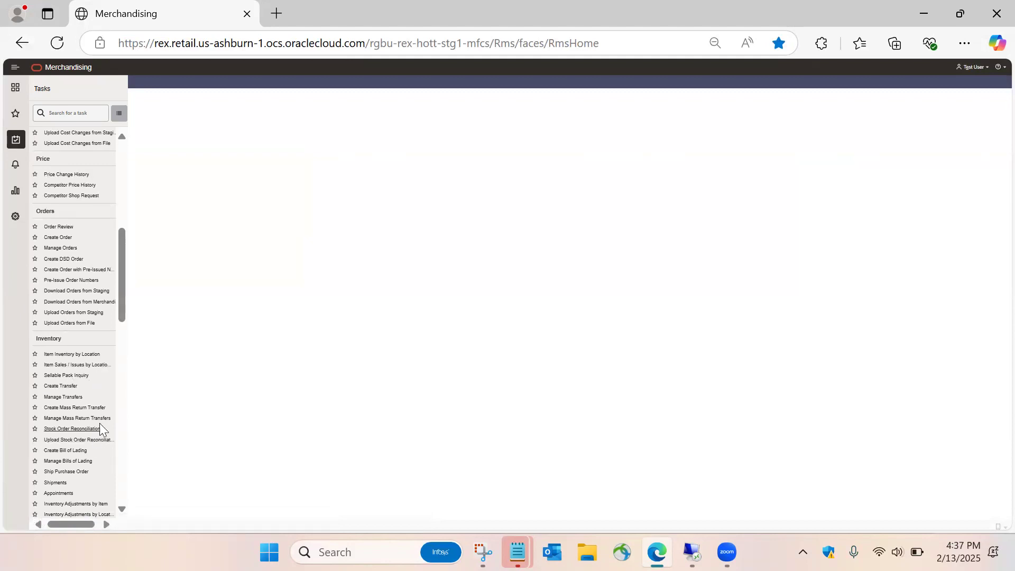
{"action": "left_click", "coordinate": [86, 504]}
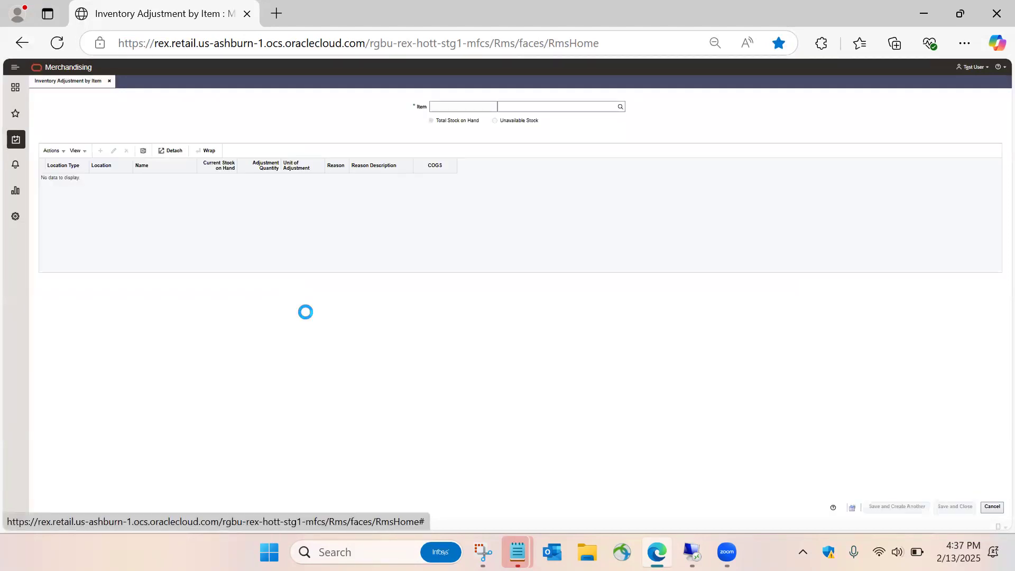
{"action": "left_click", "coordinate": [464, 104]}
{"action": "type", "text": "14295528"}
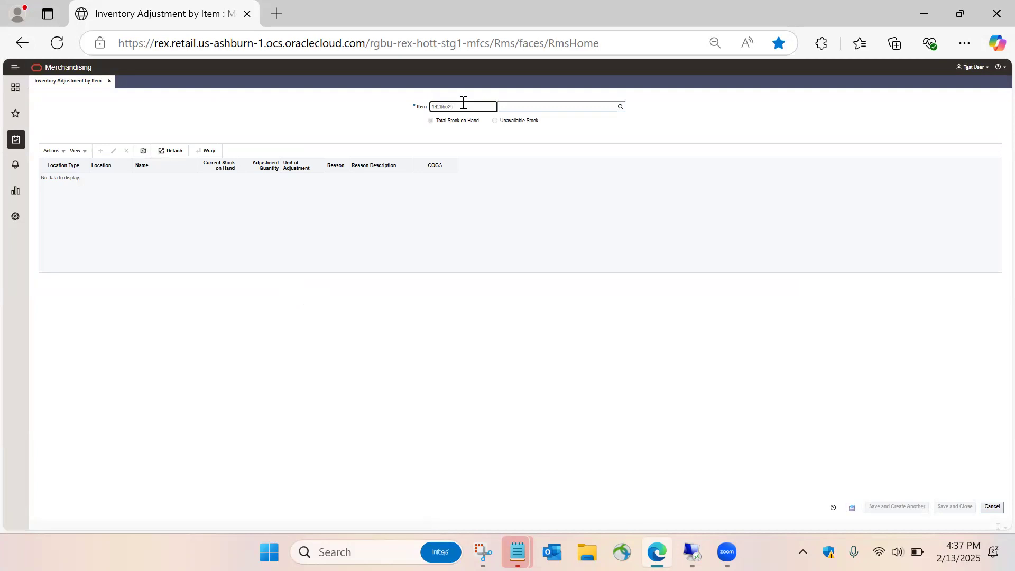
{"action": "key", "text": "Tab"}
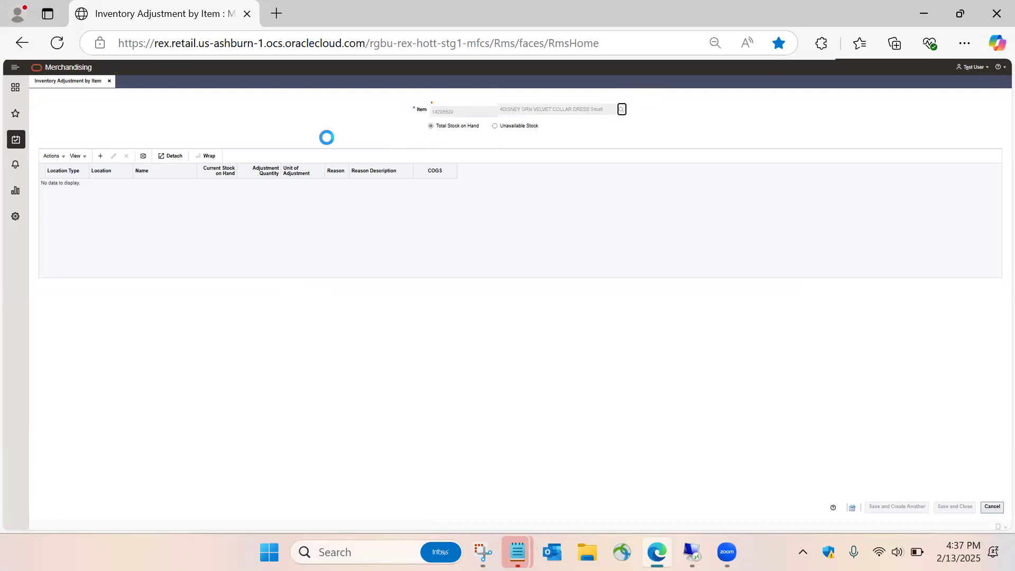
- Start a new adjustment line for Warehouse location 9999, California VWH
{"action": "left_click", "coordinate": [60, 157]}
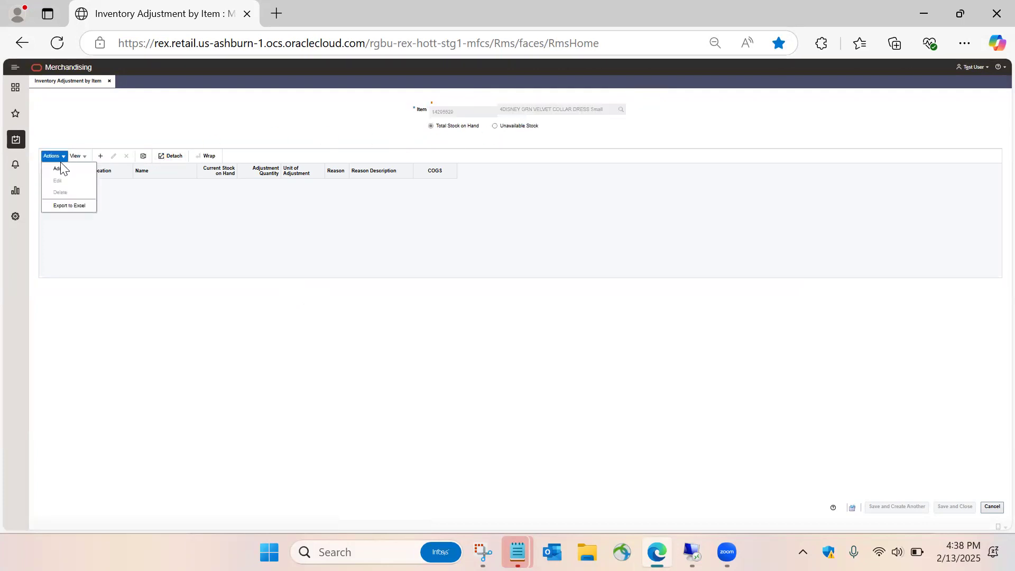
{"action": "left_click", "coordinate": [62, 168]}
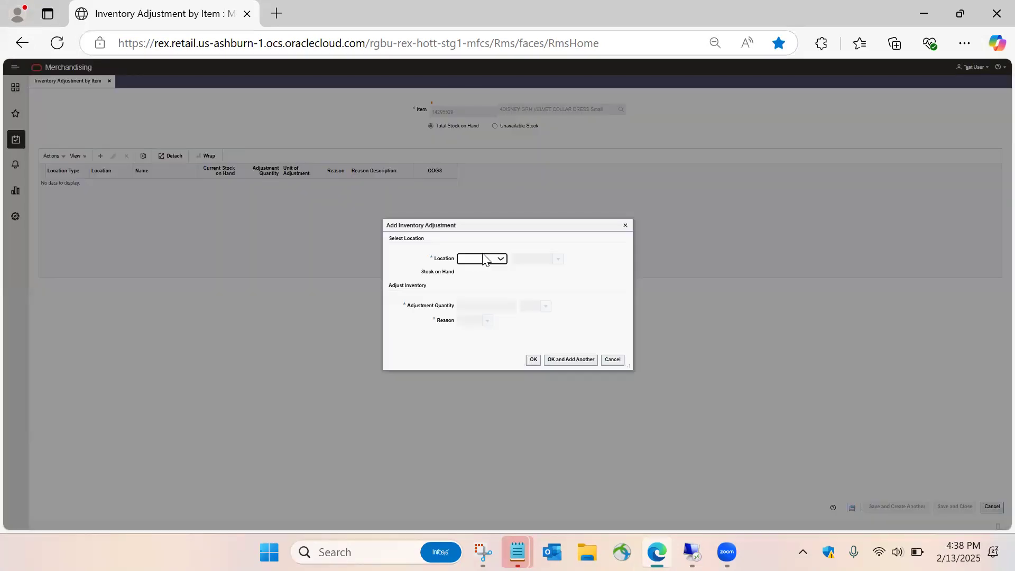
{"action": "left_click", "coordinate": [465, 259]}
{"action": "left_click", "coordinate": [474, 317]}
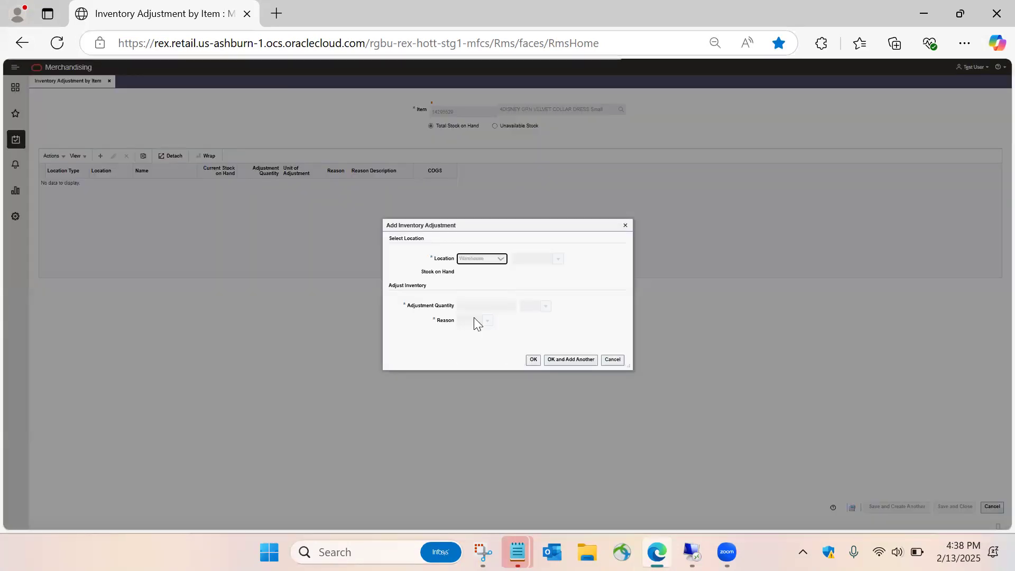
{"action": "left_click", "coordinate": [527, 261]}
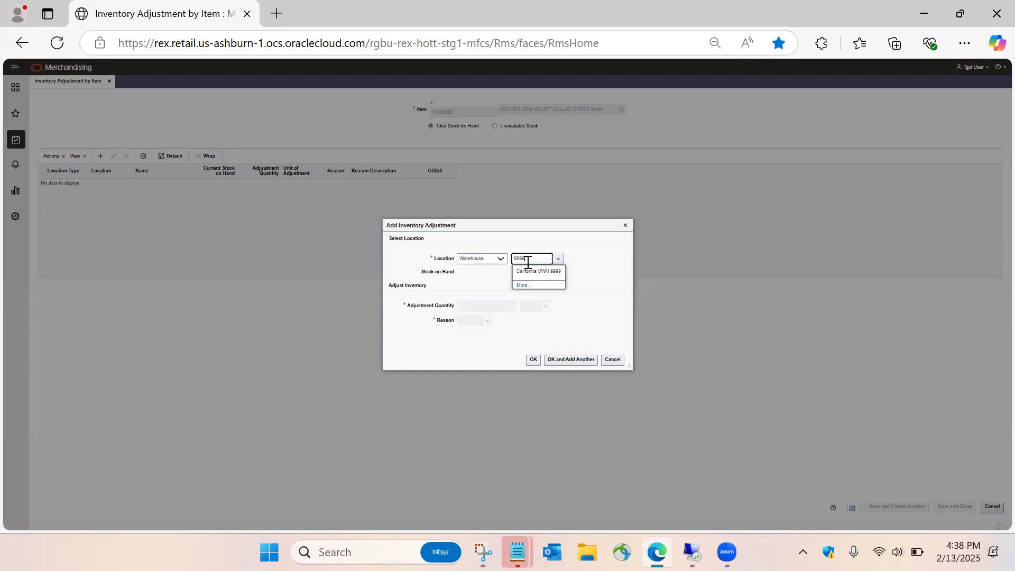
{"action": "left_click", "coordinate": [526, 270]}
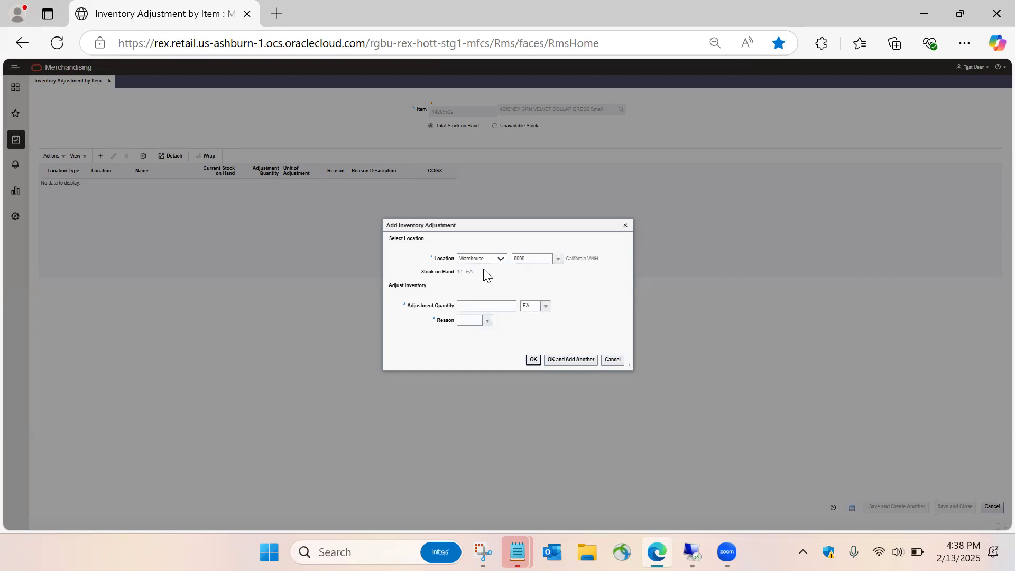
- Add the line with adjustment quantity -2 EA and reason 10, inventory conversion, and save and close the adjustment
{"action": "left_click", "coordinate": [478, 304]}
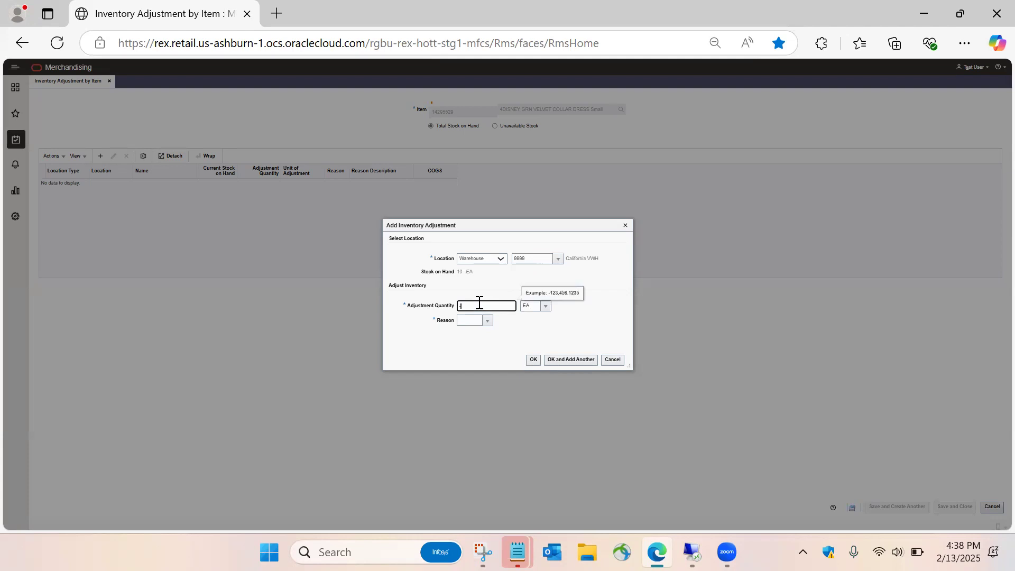
{"action": "type", "text": "-2"}
{"action": "left_click", "coordinate": [482, 320]}
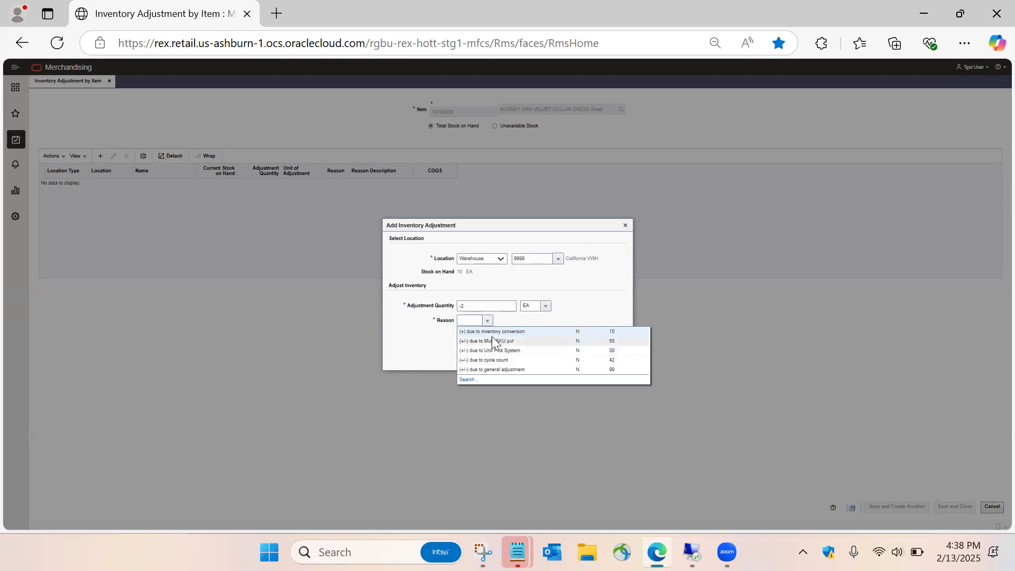
{"action": "left_click", "coordinate": [499, 331]}
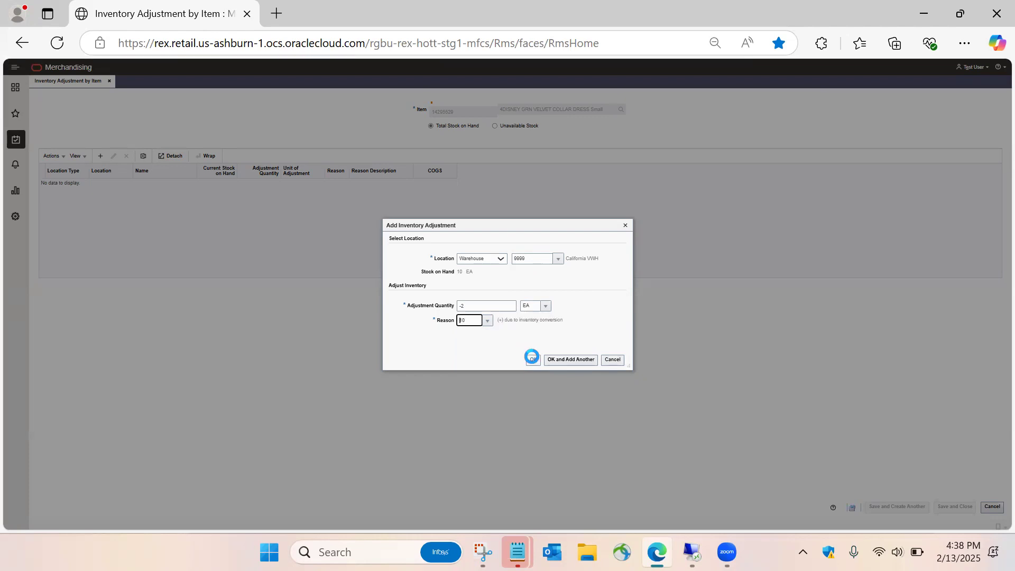
{"action": "left_click", "coordinate": [532, 358]}
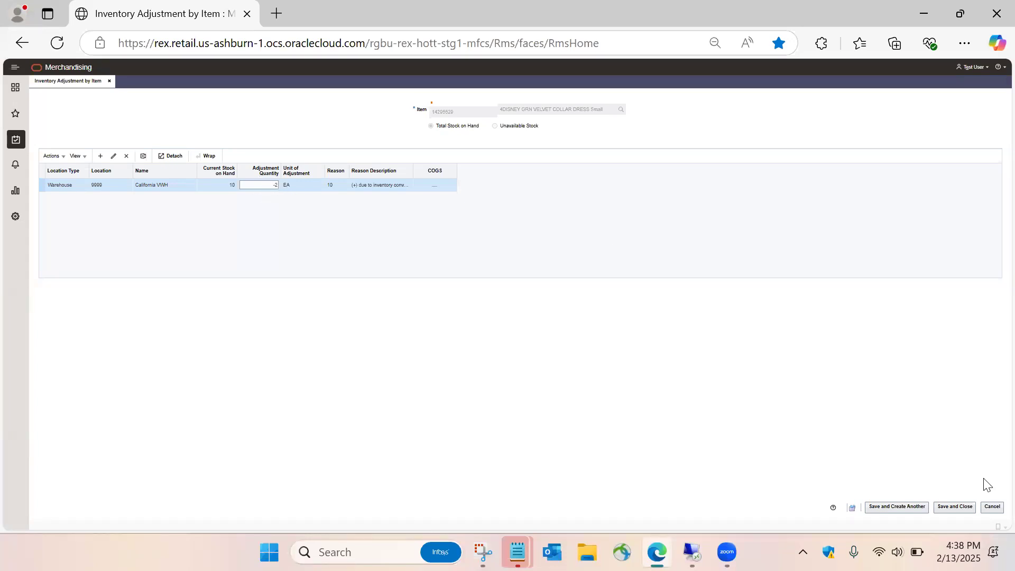
{"action": "left_click", "coordinate": [956, 506]}
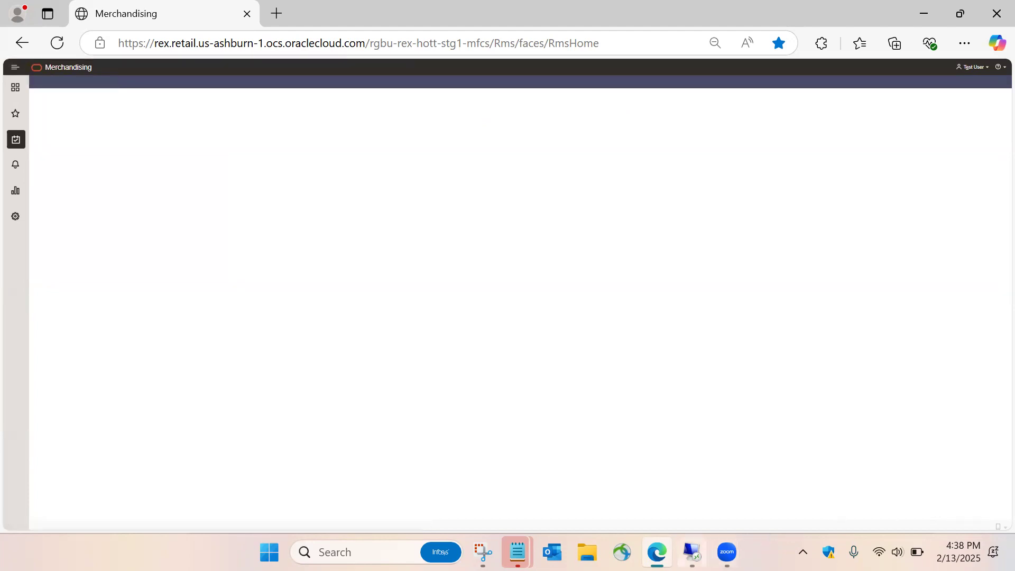
- Switch to SQL Developer and rerun the stock-on-hand query and the tran_data query for item 14295529, checking the on-hand quantity
{"action": "left_click", "coordinate": [691, 552]}
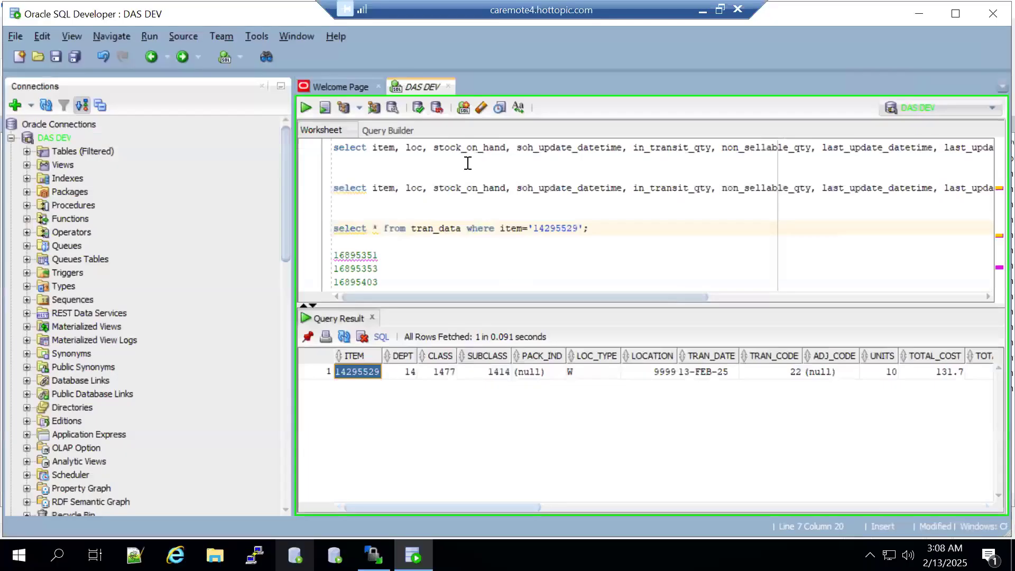
{"action": "left_click", "coordinate": [459, 150]}
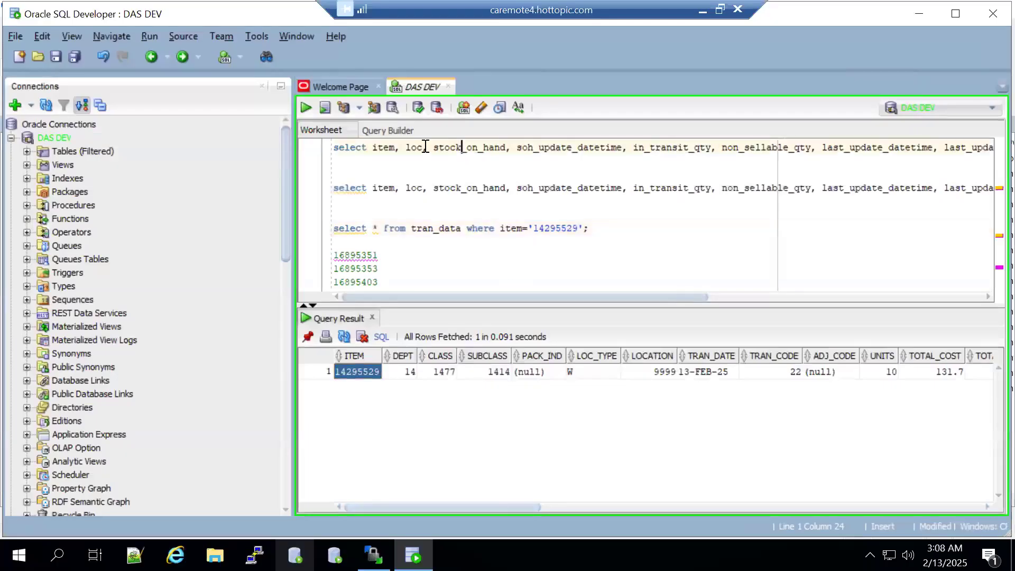
{"action": "left_click", "coordinate": [306, 106]}
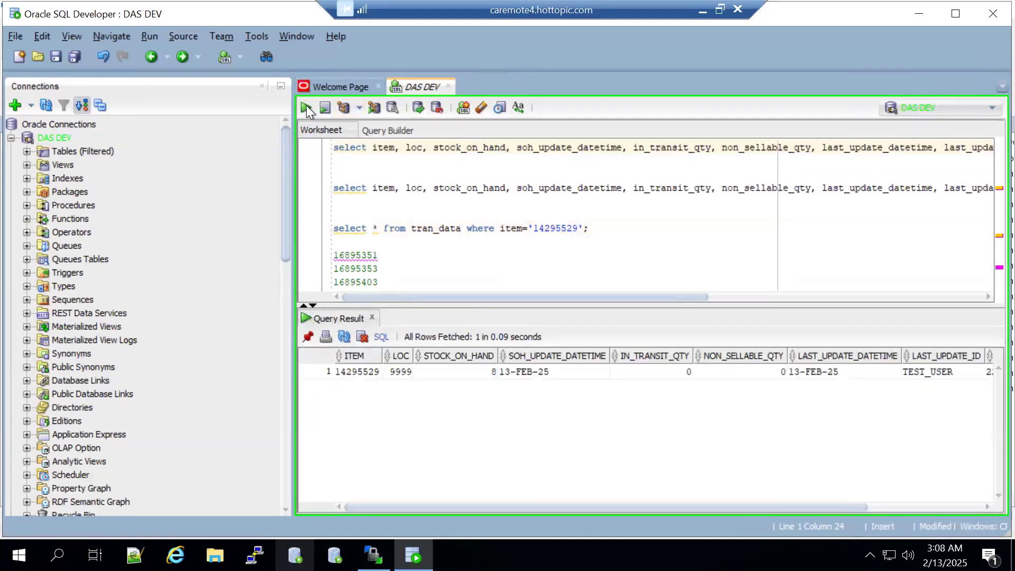
{"action": "left_click", "coordinate": [474, 370]}
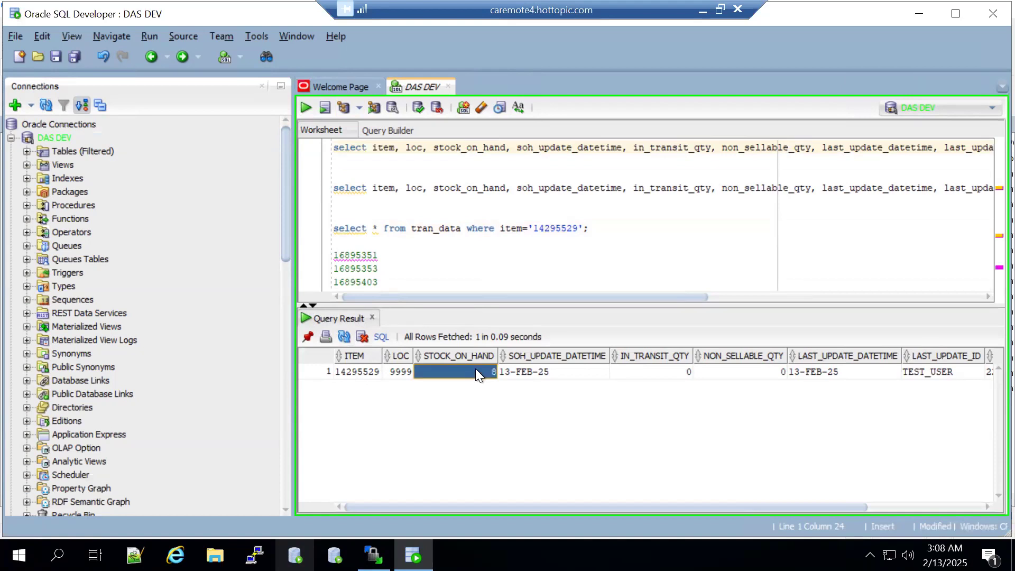
{"action": "left_click", "coordinate": [441, 229]}
{"action": "left_click", "coordinate": [306, 107]}
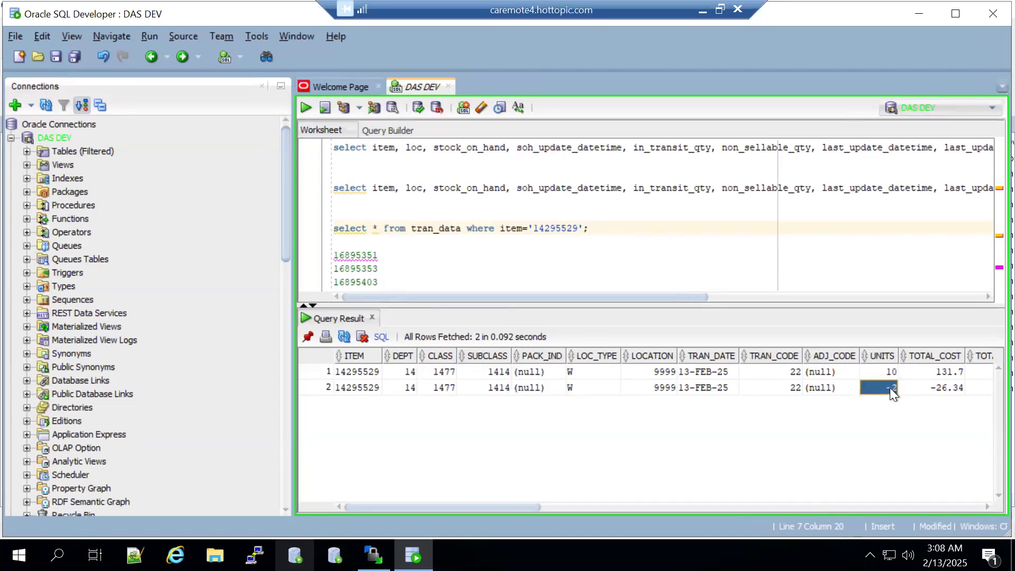
- Return to Merchandising and open a new Inventory Adjustment by Location
{"action": "left_click", "coordinate": [702, 10]}
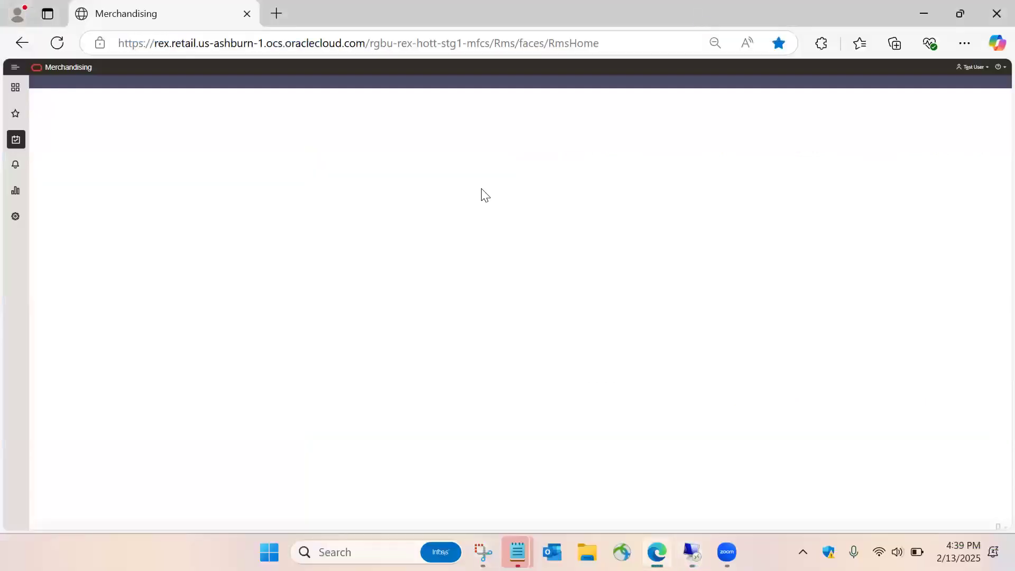
{"action": "left_click", "coordinate": [16, 140]}
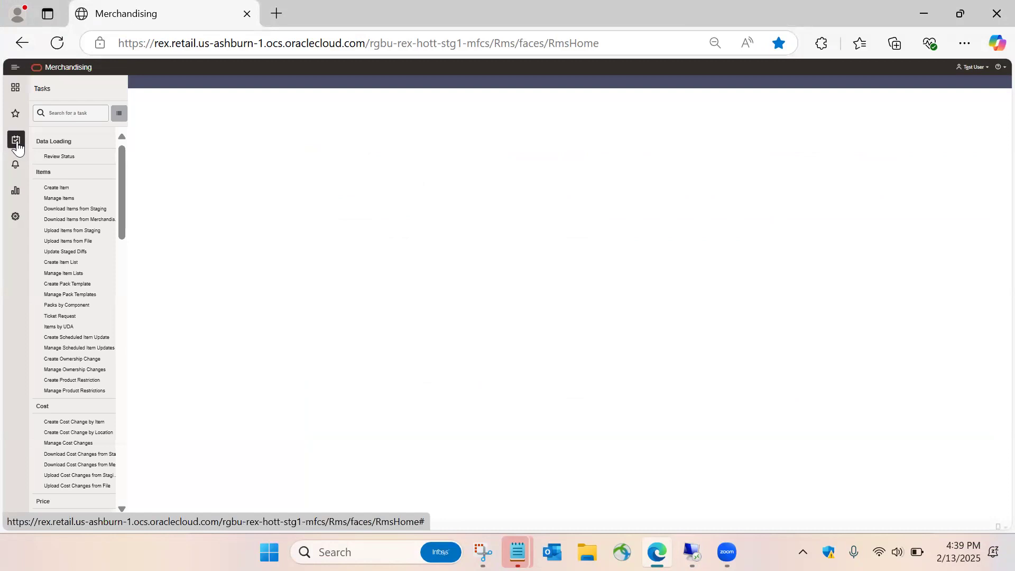
{"action": "scroll", "coordinate": [122, 439], "scroll_direction": "down", "scroll_amount": 5}
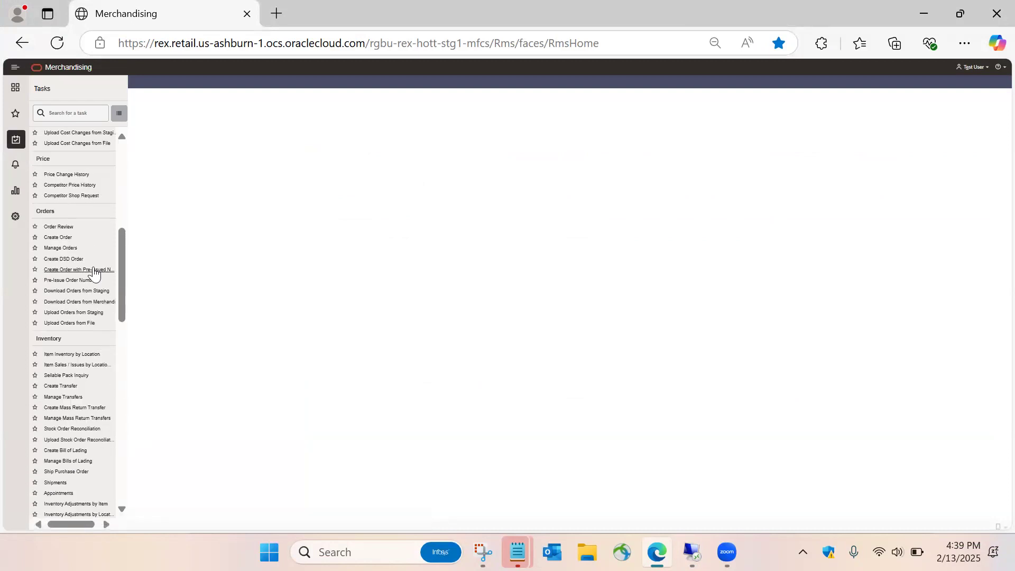
{"action": "scroll", "coordinate": [121, 317], "scroll_direction": "down", "scroll_amount": 2}
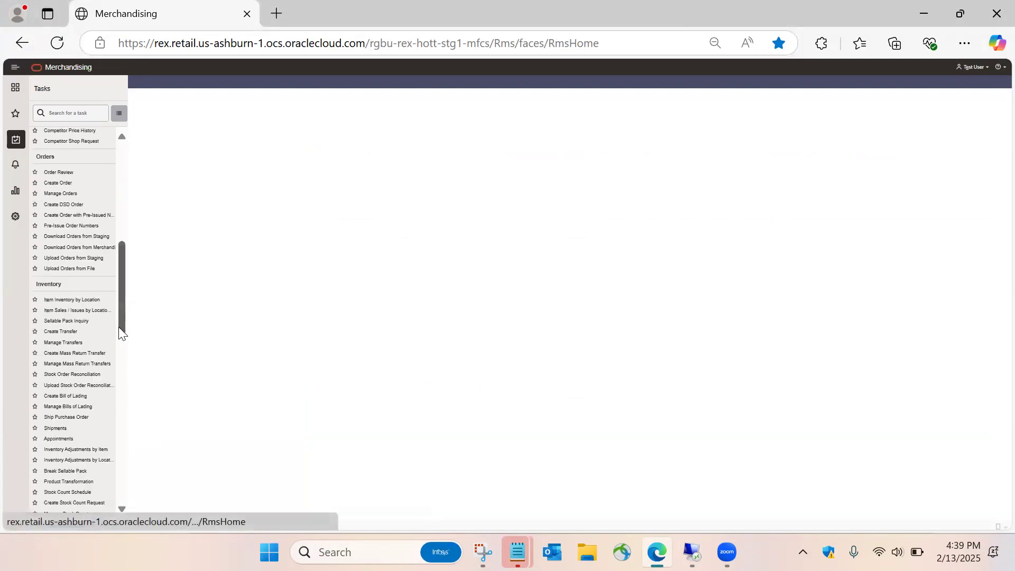
{"action": "scroll", "coordinate": [121, 344], "scroll_direction": "down", "scroll_amount": 5}
{"action": "mouse_move", "coordinate": [120, 356]}
{"action": "left_mouse_down"}
{"action": "mouse_move", "coordinate": [120, 394]}
{"action": "mouse_move", "coordinate": [115, 343]}
{"action": "left_mouse_up"}
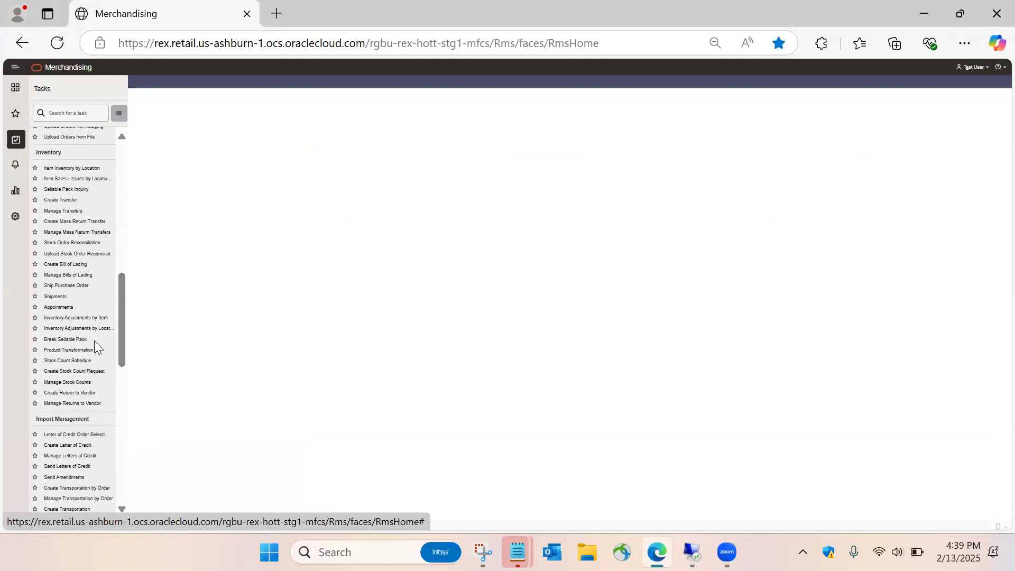
{"action": "left_click", "coordinate": [78, 330]}
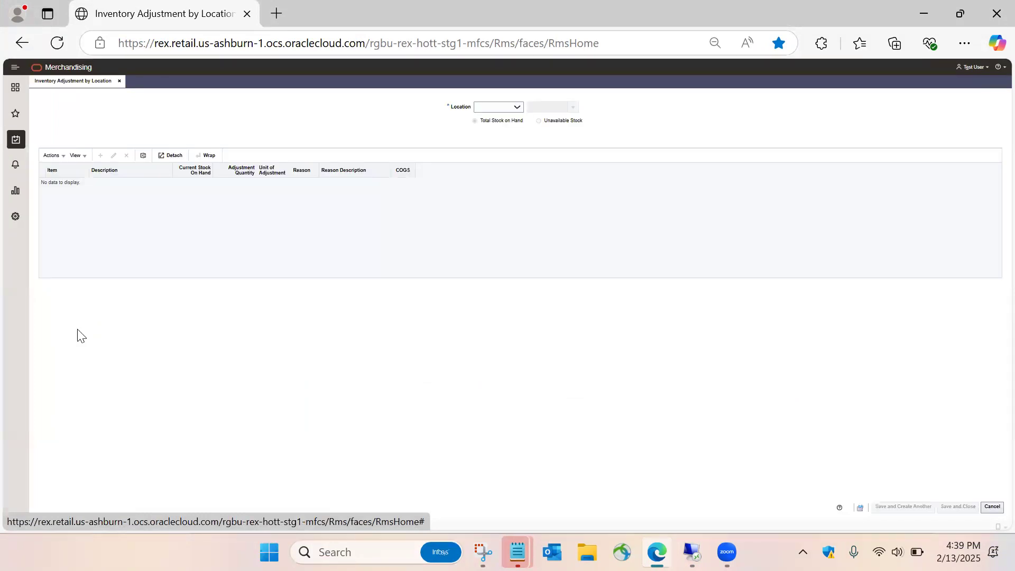
- Set the adjustment's location to Warehouse 9999, California VWH
{"action": "left_click", "coordinate": [518, 106]}
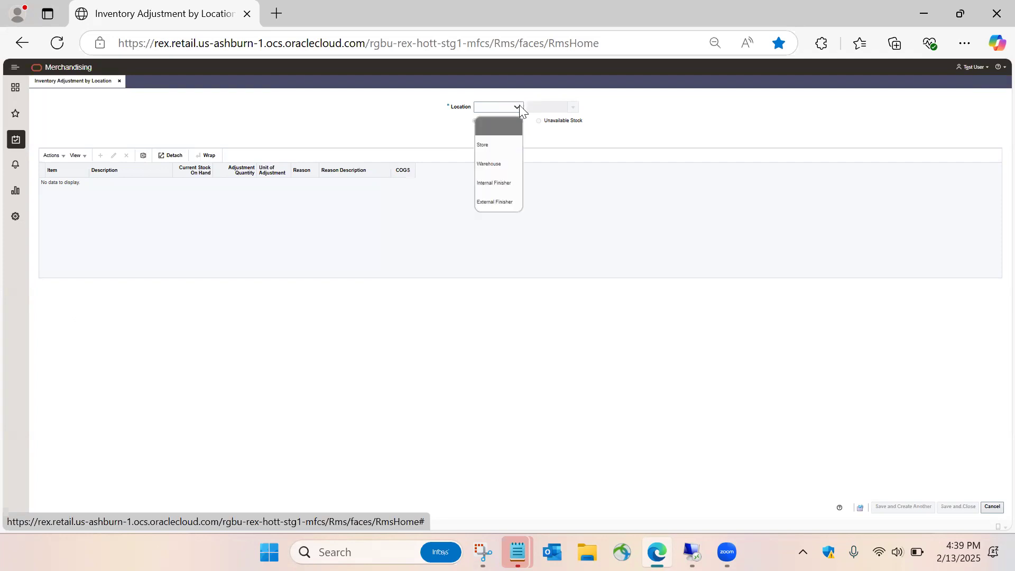
{"action": "left_click", "coordinate": [490, 163]}
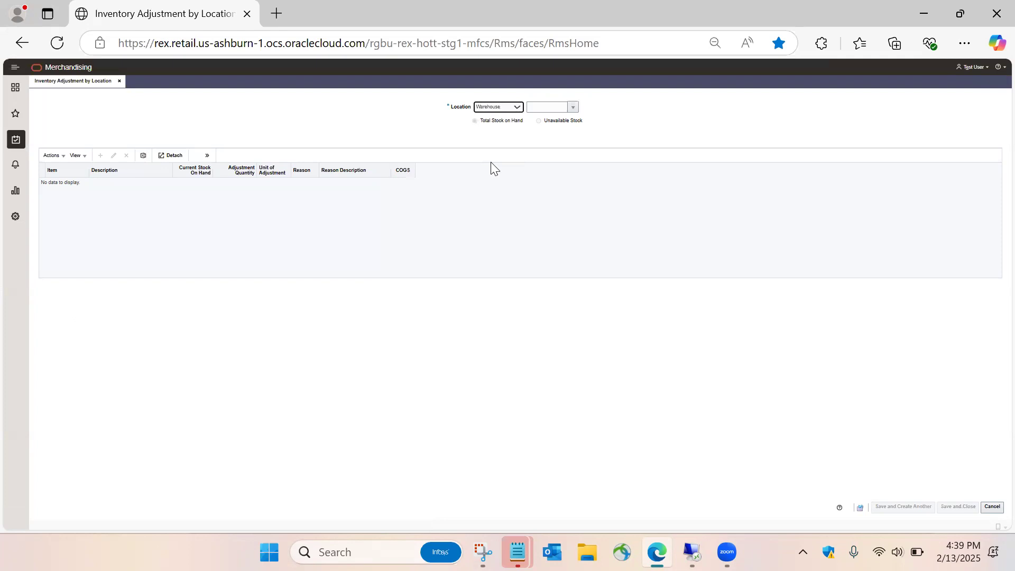
{"action": "left_click", "coordinate": [549, 106]}
{"action": "type", "text": "9999"}
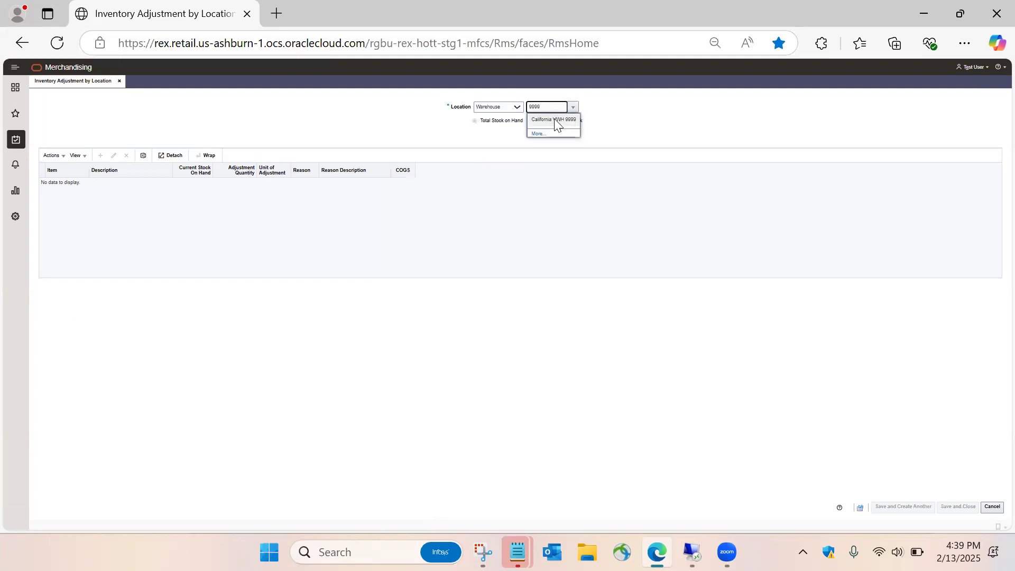
{"action": "left_click", "coordinate": [554, 120]}
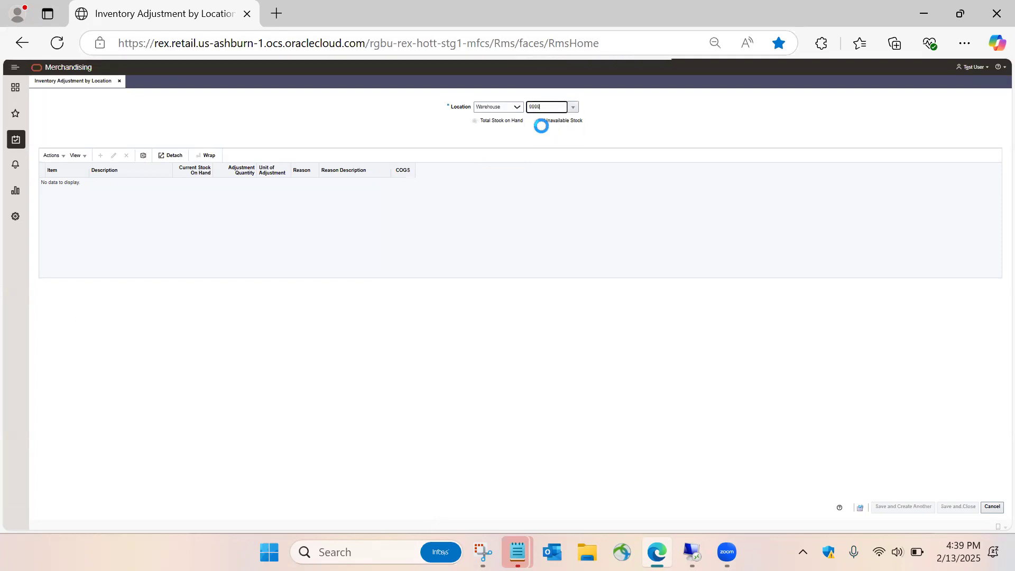
- Start a new adjustment line and enter item 16895351, copied from the item numbers in the SQL Developer worksheet
{"action": "left_click", "coordinate": [53, 155]}
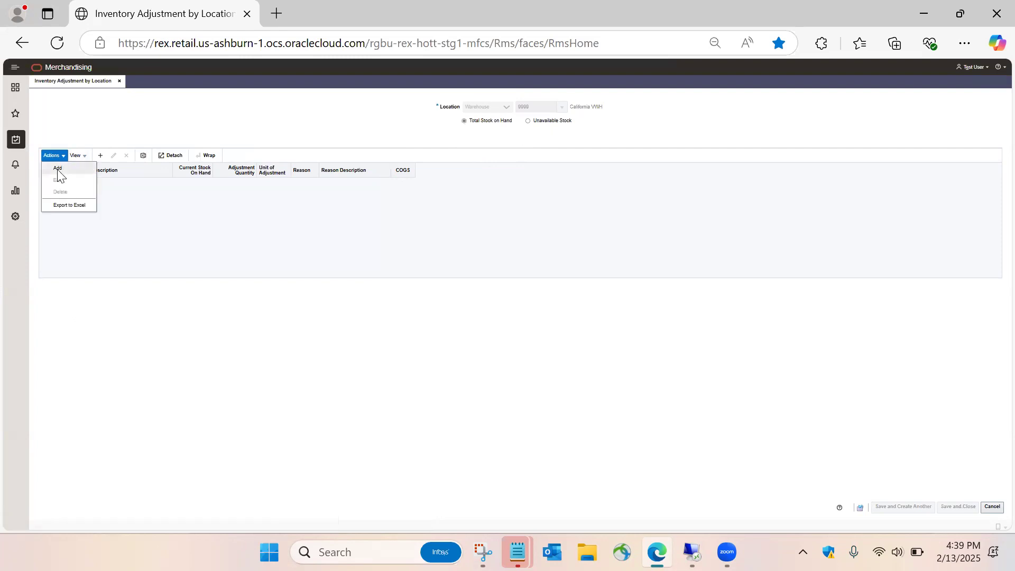
{"action": "left_click", "coordinate": [58, 170]}
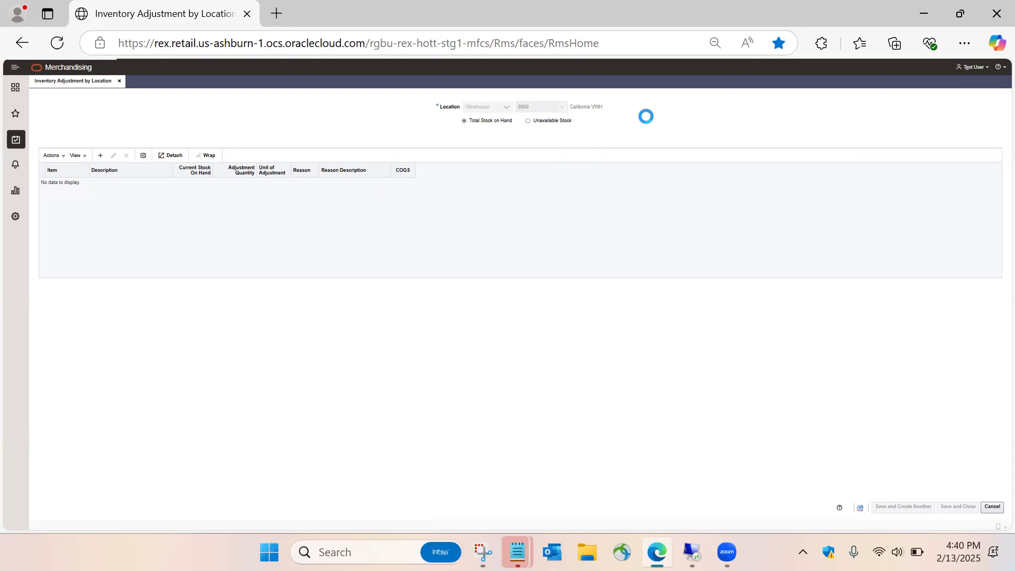
{"action": "left_click", "coordinate": [646, 116]}
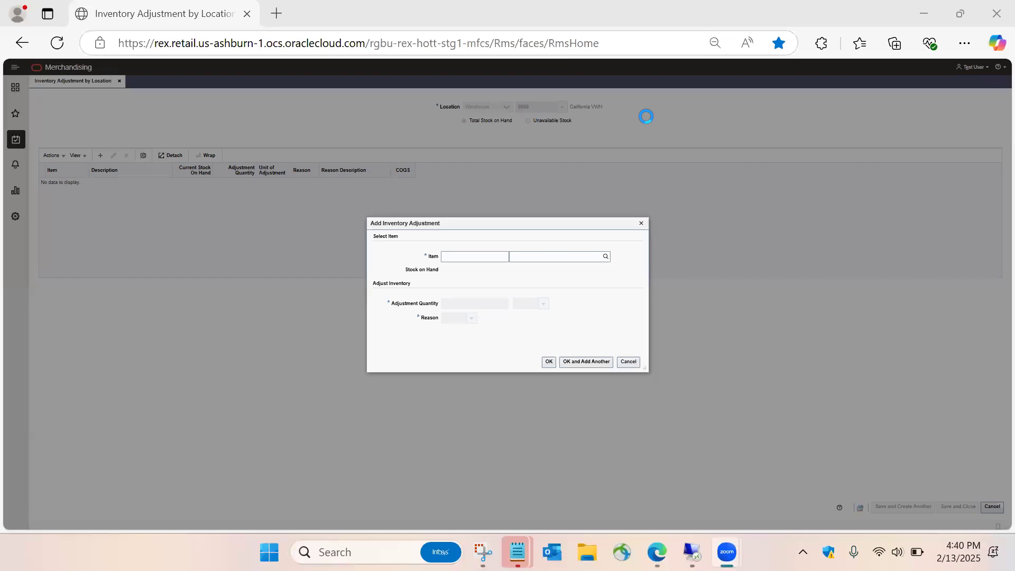
{"action": "left_click", "coordinate": [467, 257]}
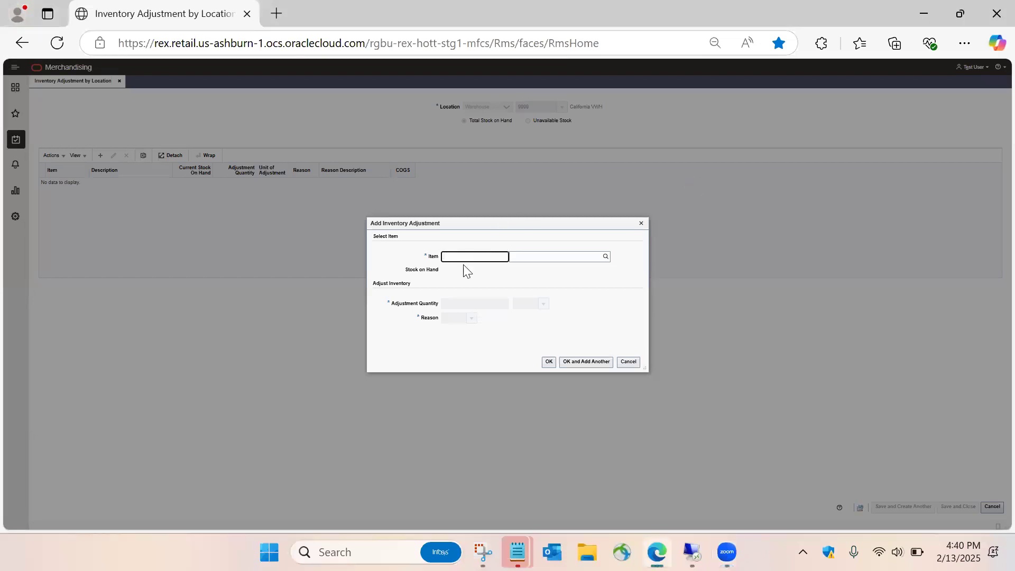
{"action": "left_click", "coordinate": [692, 551]}
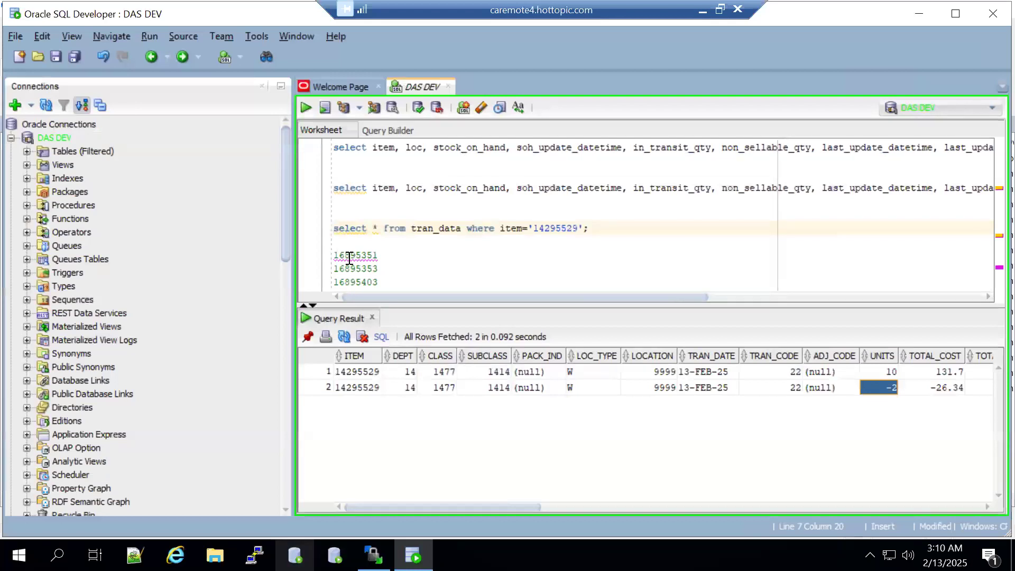
{"action": "double_click", "coordinate": [349, 257]}
{"action": "key", "text": "ctrl+c"}
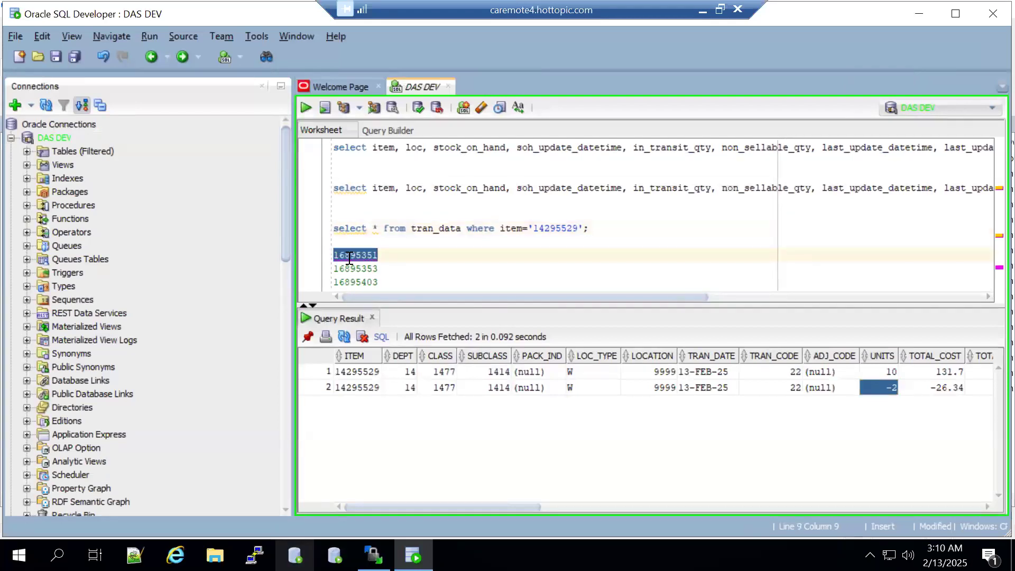
{"action": "left_click", "coordinate": [702, 11]}
{"action": "key", "text": "ctrl+v"}
{"action": "key", "text": "Tab"}
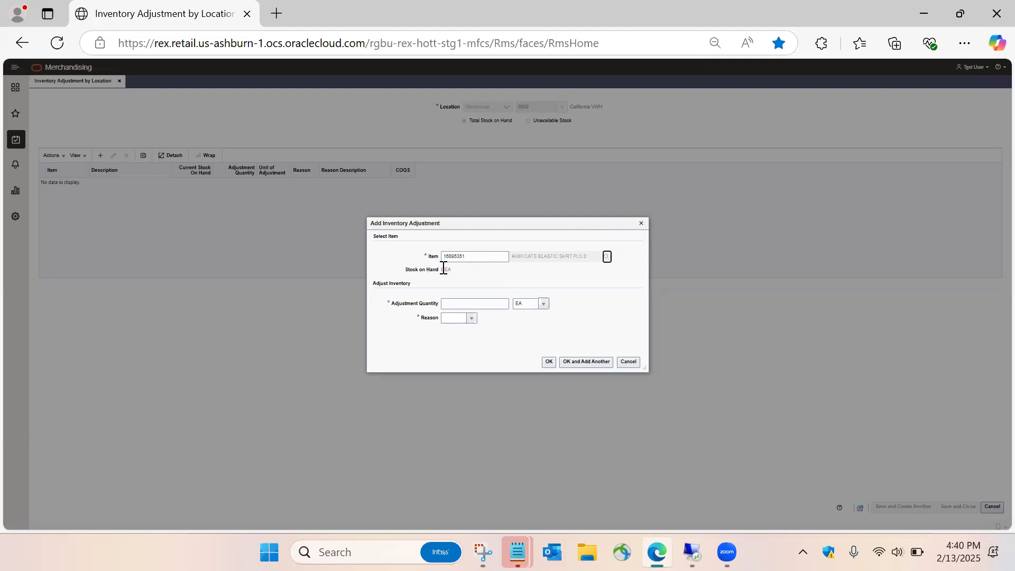
- Give the line an adjustment quantity of 2 EA with reason 20, due to item transfer, and accept it to add another
{"action": "left_click", "coordinate": [454, 304]}
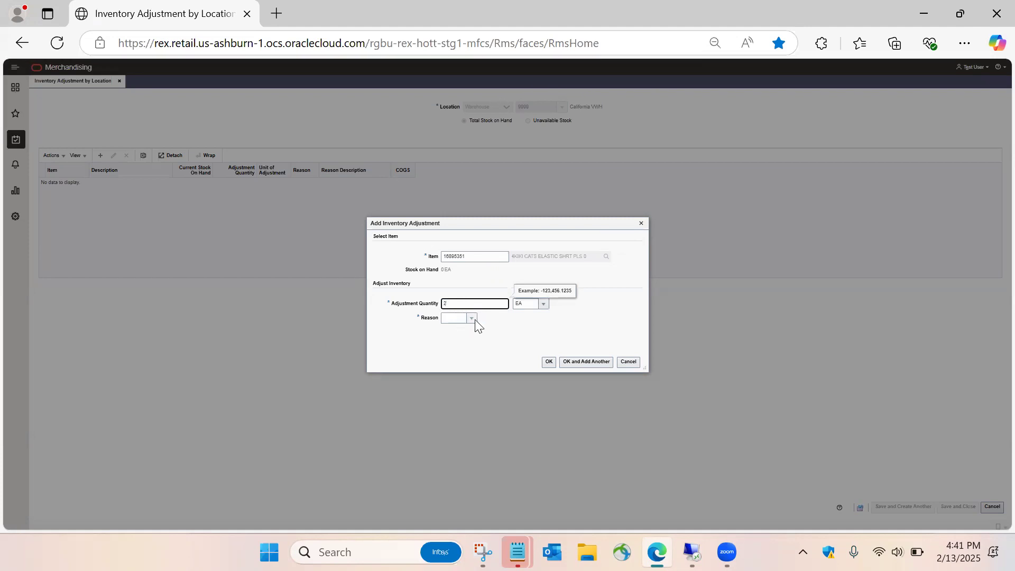
{"action": "left_click", "coordinate": [475, 319]}
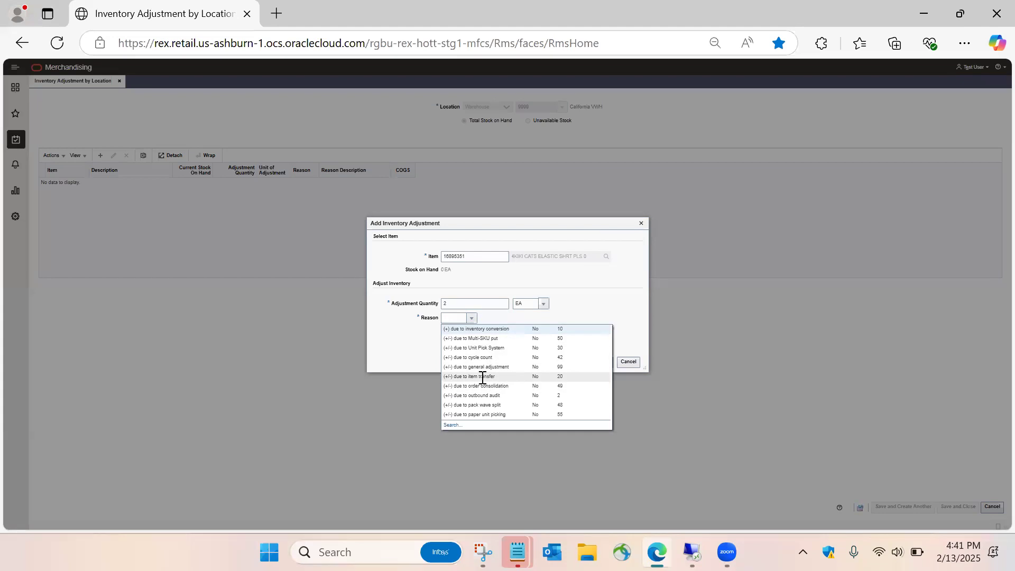
{"action": "left_click", "coordinate": [482, 376]}
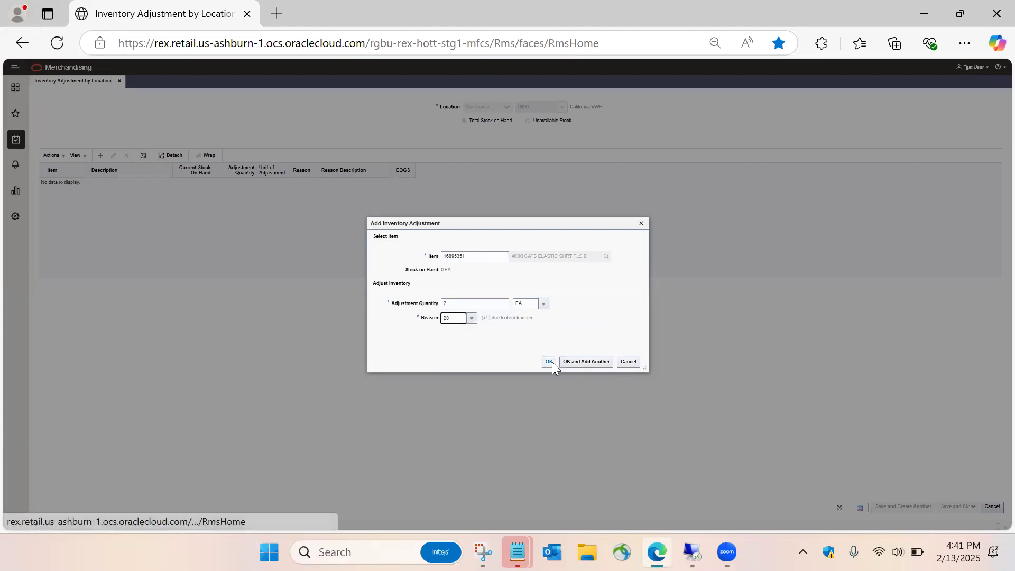
{"action": "left_click", "coordinate": [580, 361]}
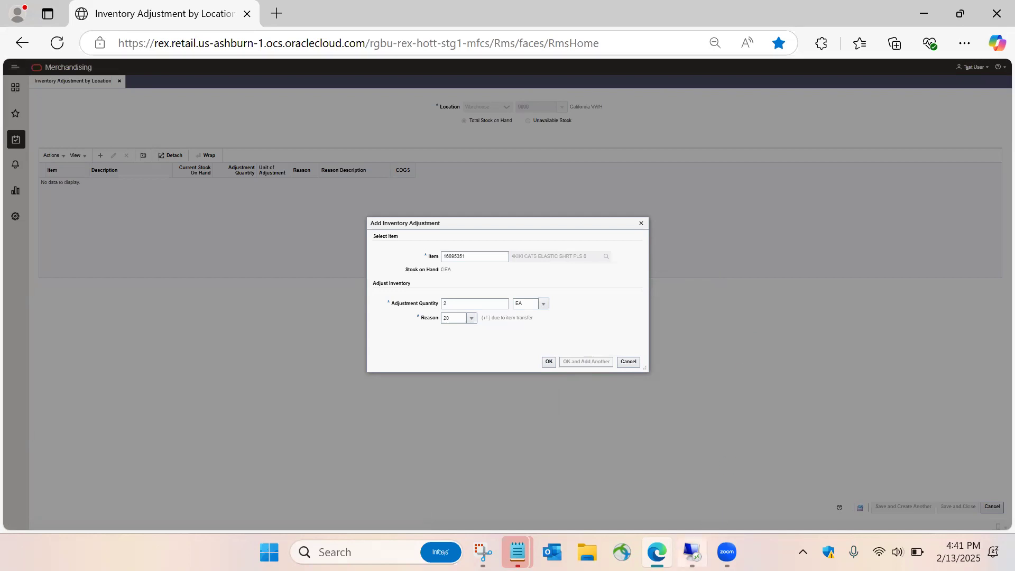
- Copy item number 16895353 from the SQL Developer worksheet and enter it as the item of the next adjustment line
{"action": "left_click", "coordinate": [692, 552]}
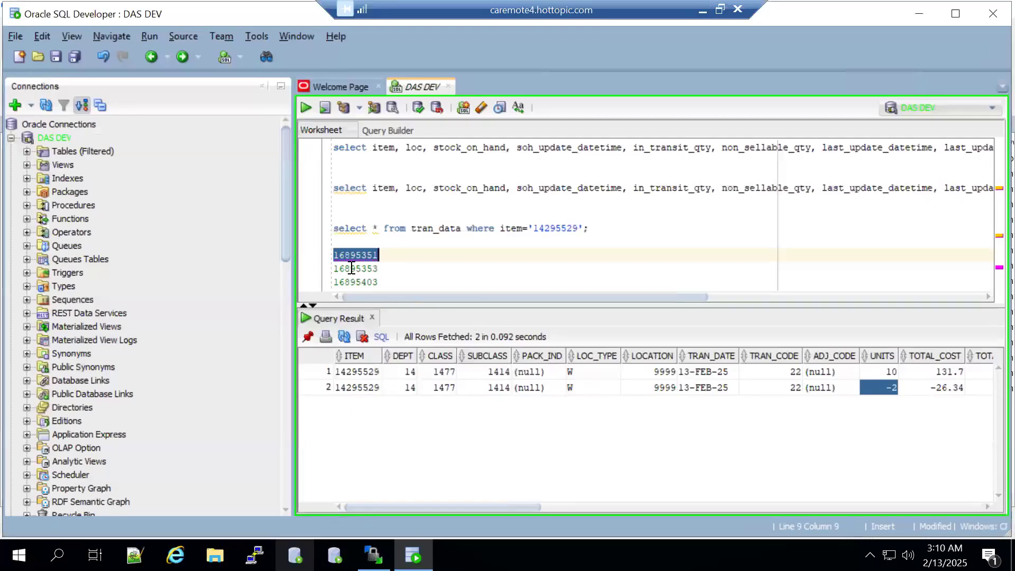
{"action": "double_click", "coordinate": [351, 268]}
{"action": "key", "text": "ctrl+c"}
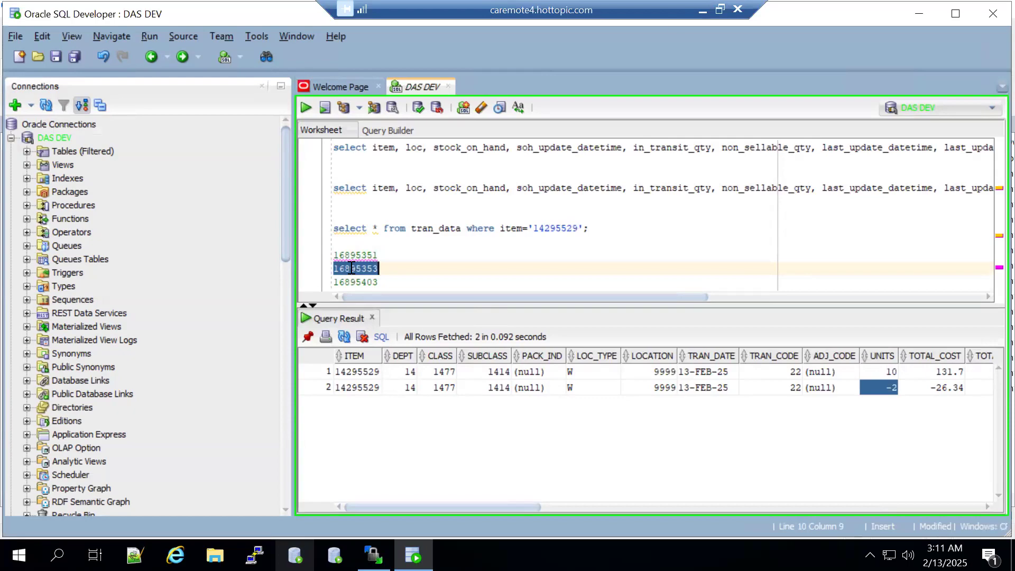
{"action": "left_click", "coordinate": [702, 10]}
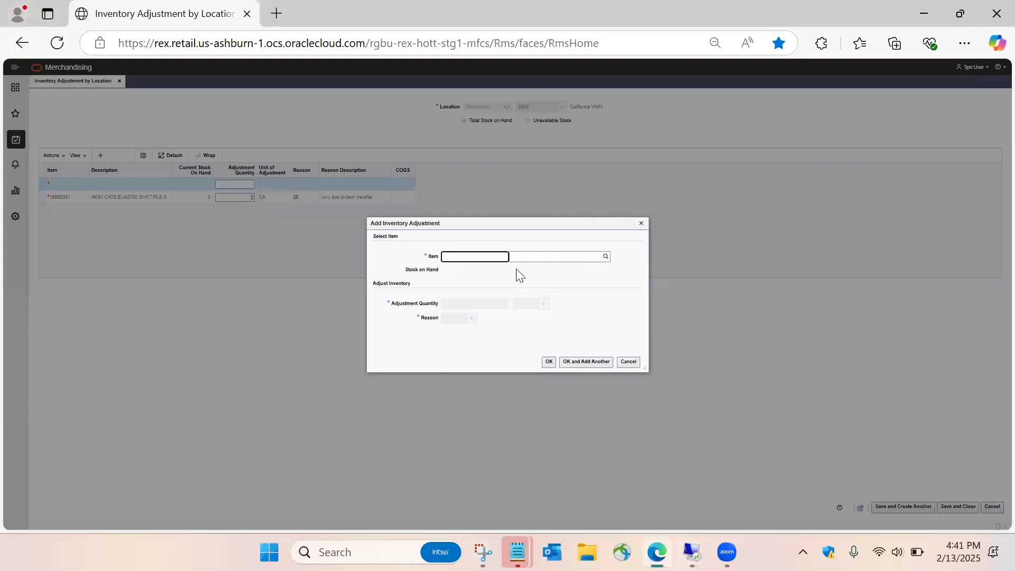
{"action": "key", "text": "ctrl+v"}
{"action": "key", "text": "Tab"}
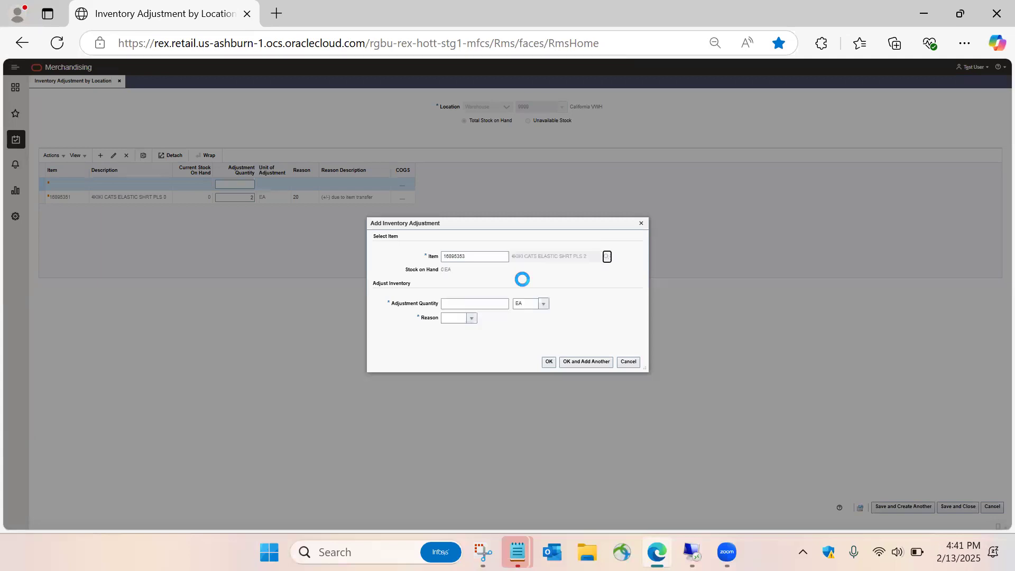
- Set the adjustment quantity for item 16895353 to -1 EA and acknowledge the negative-stock warning
{"action": "left_click", "coordinate": [462, 305]}
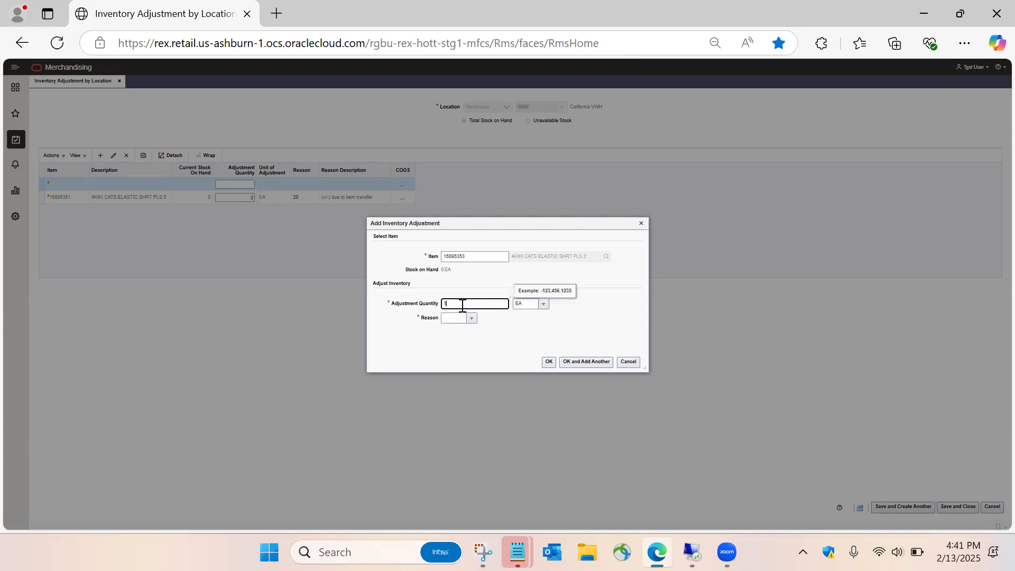
{"action": "key", "text": "Tab"}
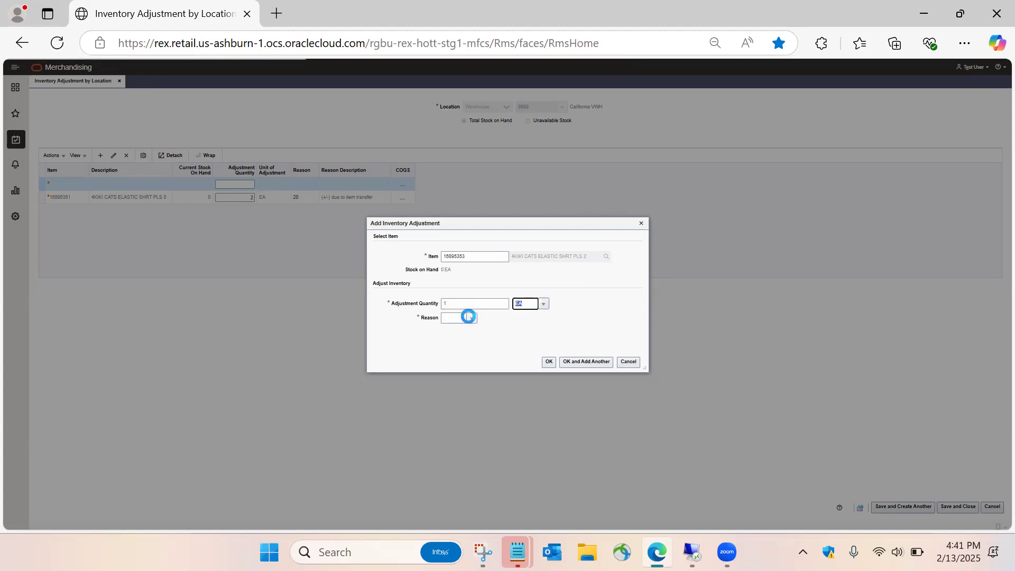
{"action": "left_click", "coordinate": [471, 319]}
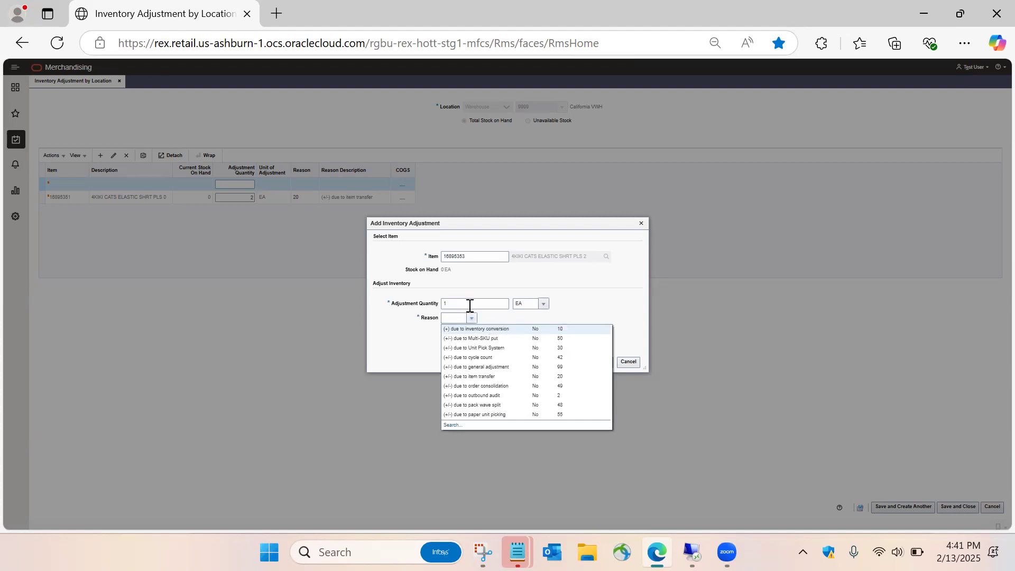
{"action": "left_click", "coordinate": [462, 290]}
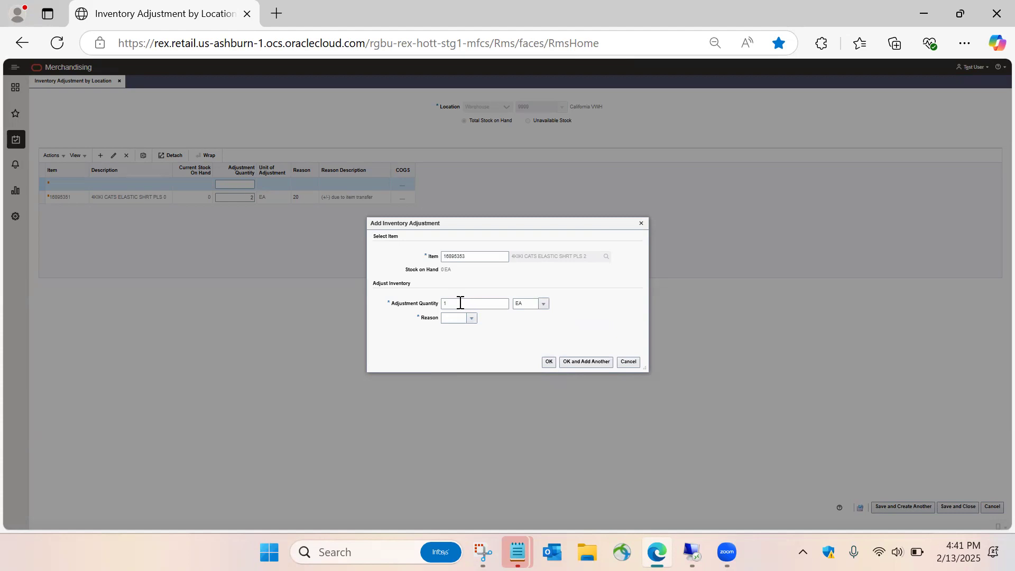
{"action": "left_click", "coordinate": [460, 303]}
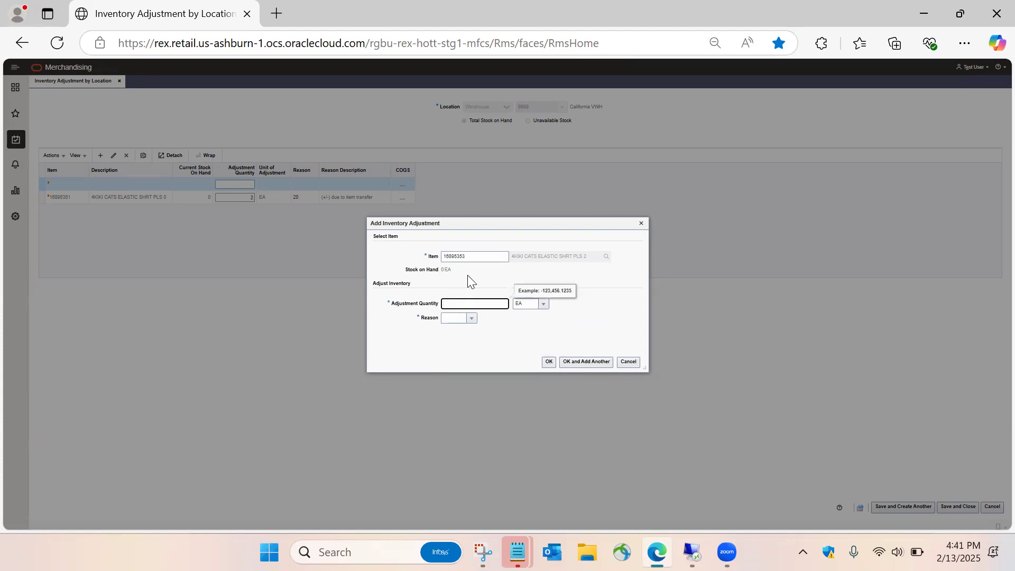
{"action": "key", "text": "Tab"}
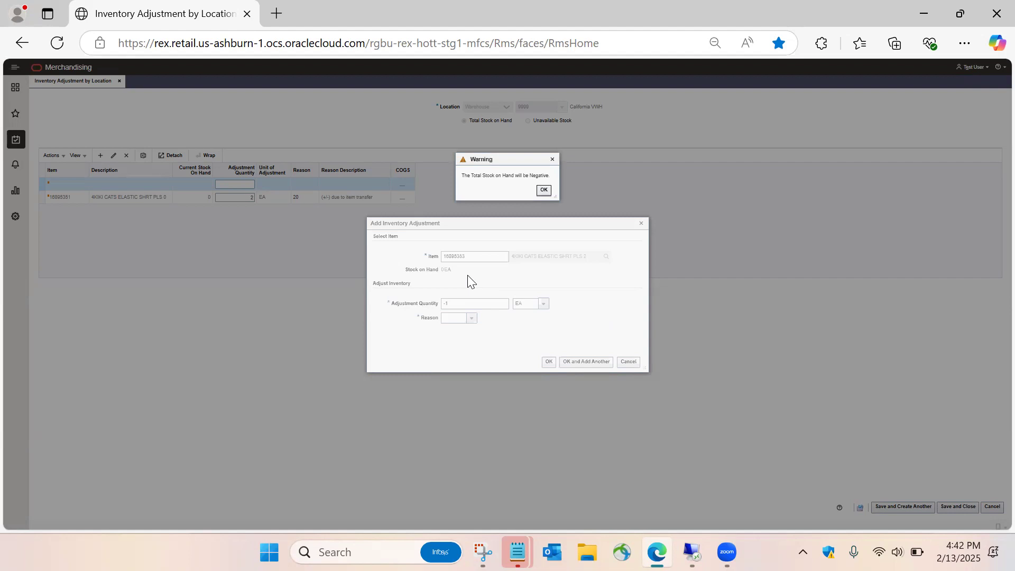
{"action": "left_click", "coordinate": [545, 190]}
- Give the line reason 50, due to Multi-SKU put, and accept it into the adjustment
{"action": "left_click", "coordinate": [471, 318]}
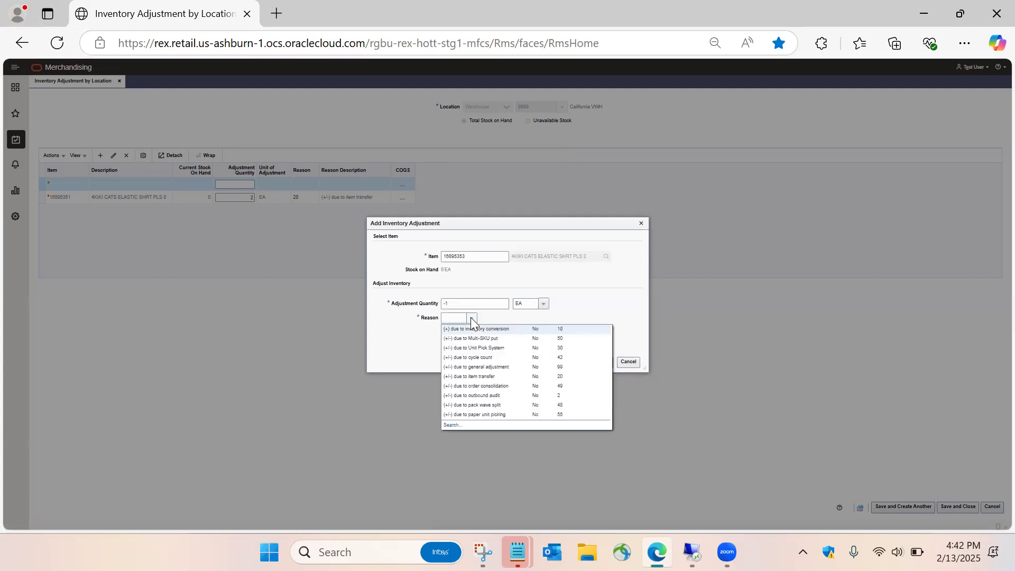
{"action": "left_click", "coordinate": [558, 340]}
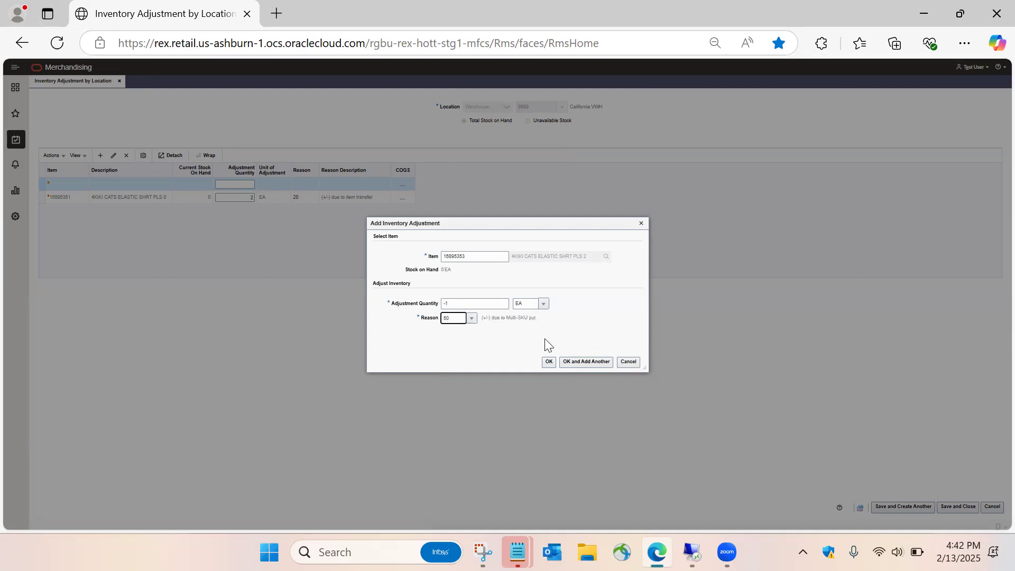
{"action": "left_click", "coordinate": [548, 363]}
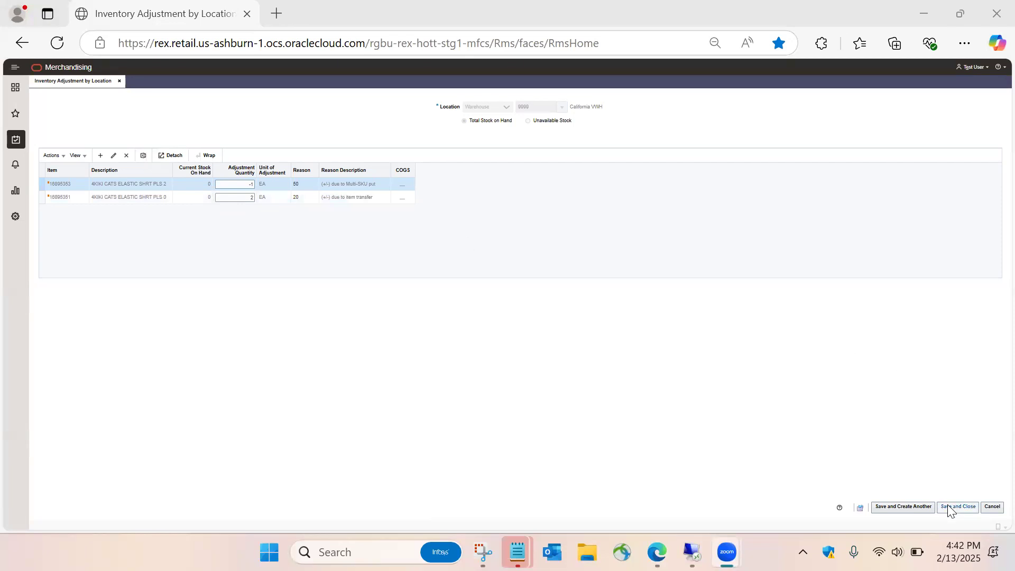
- In SQL Developer, move the first item_loc_soh query's where clause to its own line and start an item IN list with '16895351'
{"action": "left_click", "coordinate": [691, 552]}
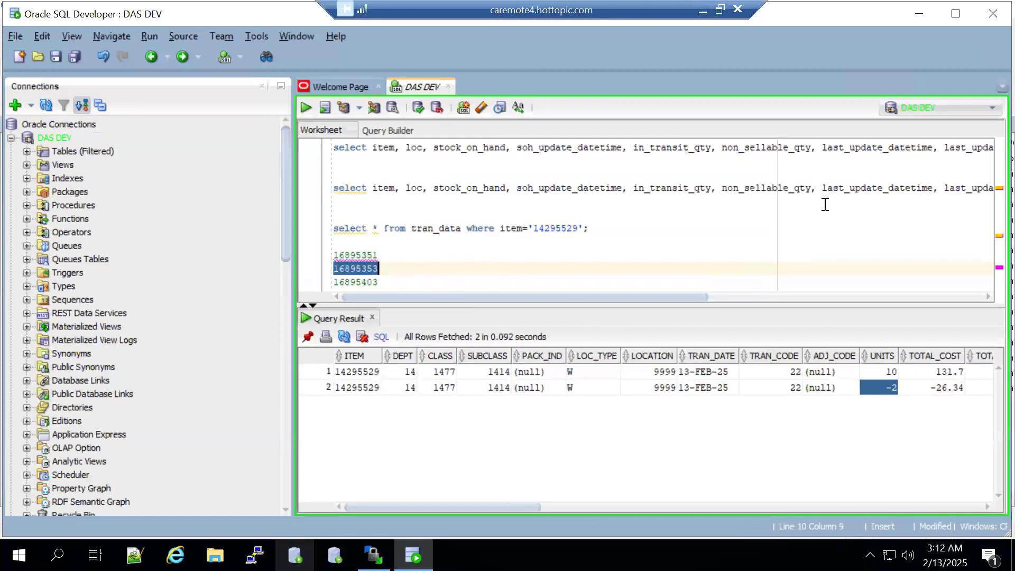
{"action": "scroll", "coordinate": [802, 281], "scroll_direction": "right", "scroll_amount": 5}
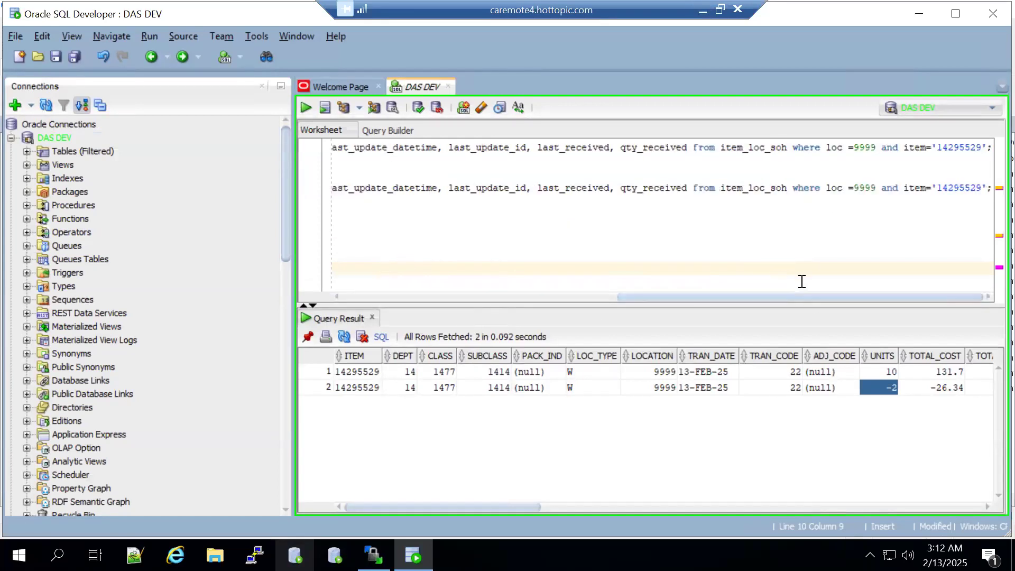
{"action": "left_click", "coordinate": [792, 146]}
{"action": "key", "text": "Return"}
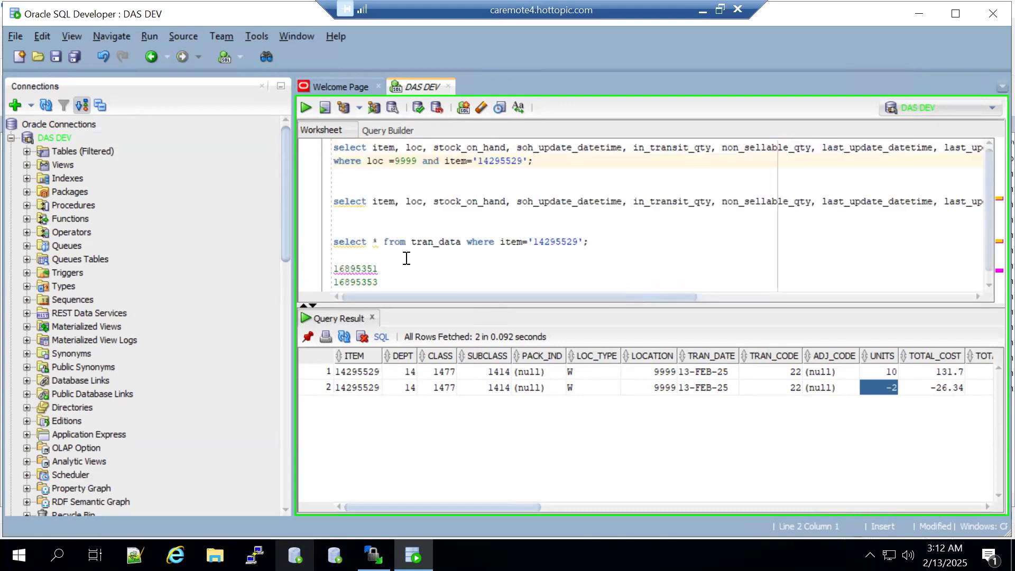
{"action": "double_click", "coordinate": [355, 270]}
{"action": "key", "text": "ctrl+c"}
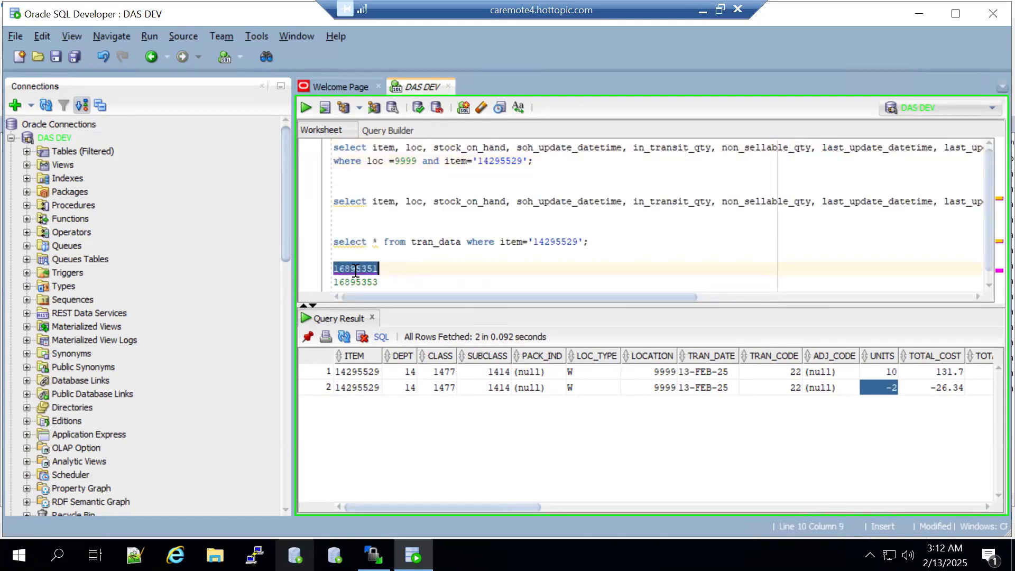
{"action": "left_click", "coordinate": [472, 160]}
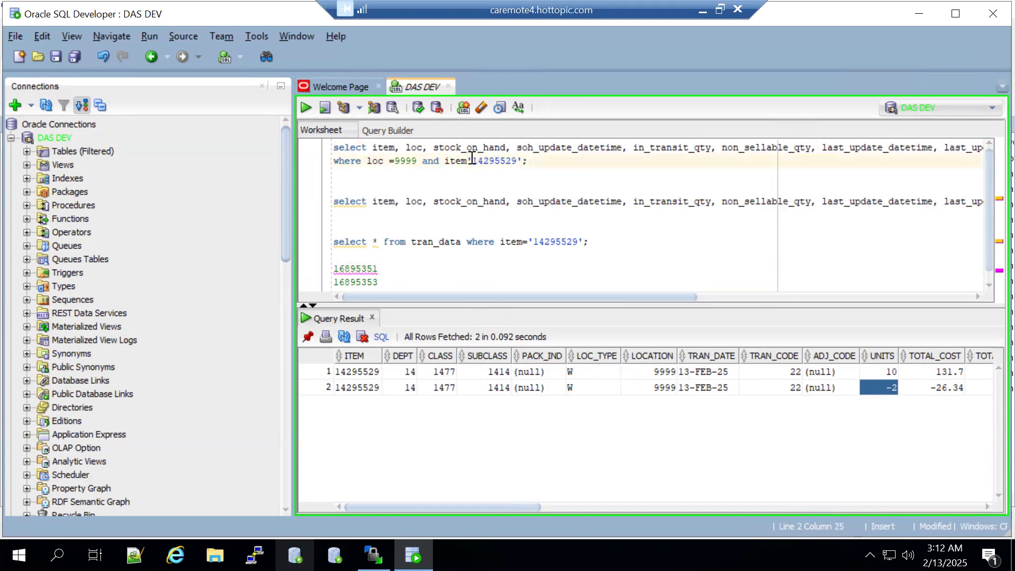
{"action": "key", "text": "BackSpace"}
{"action": "type", "text": "IN ("}
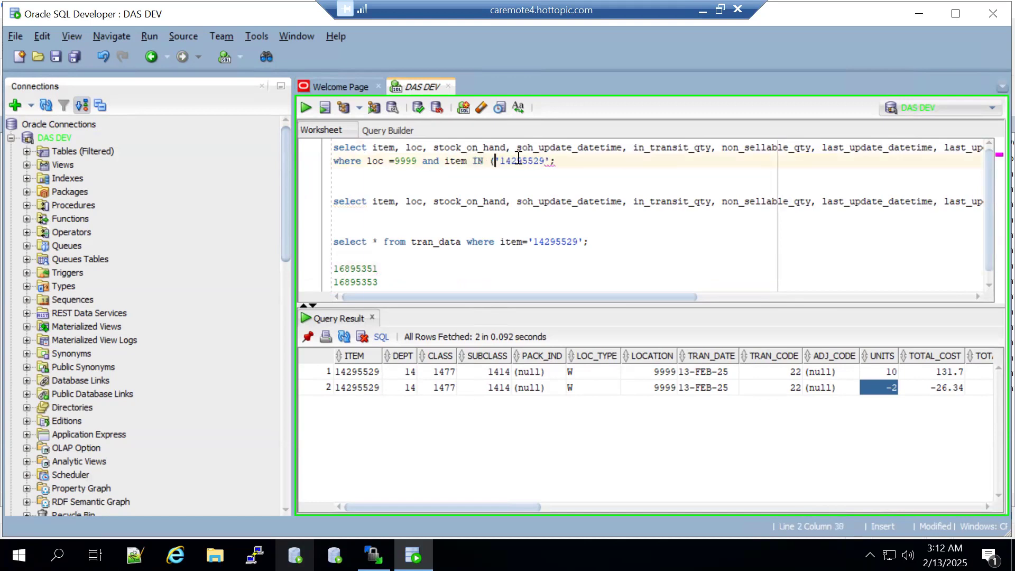
{"action": "double_click", "coordinate": [519, 161]}
{"action": "key", "text": "ctrl+v"}
- Add '16895353' from the listed item numbers to the IN list, close the statement and run the stock query
{"action": "scroll", "coordinate": [369, 284], "scroll_direction": "down", "scroll_amount": 1}
{"action": "double_click", "coordinate": [368, 284]}
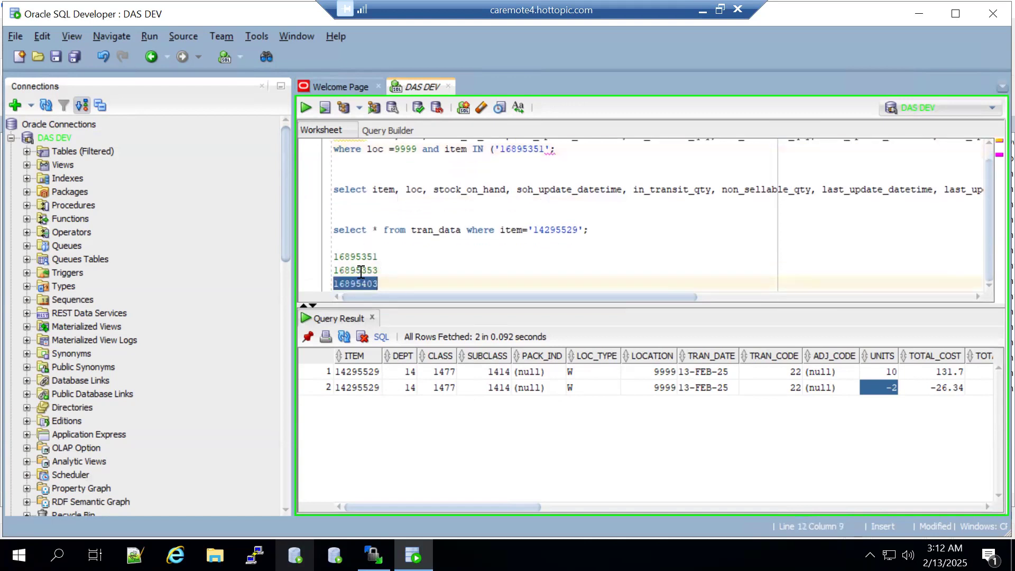
{"action": "double_click", "coordinate": [361, 270]}
{"action": "key", "text": "ctrl+c"}
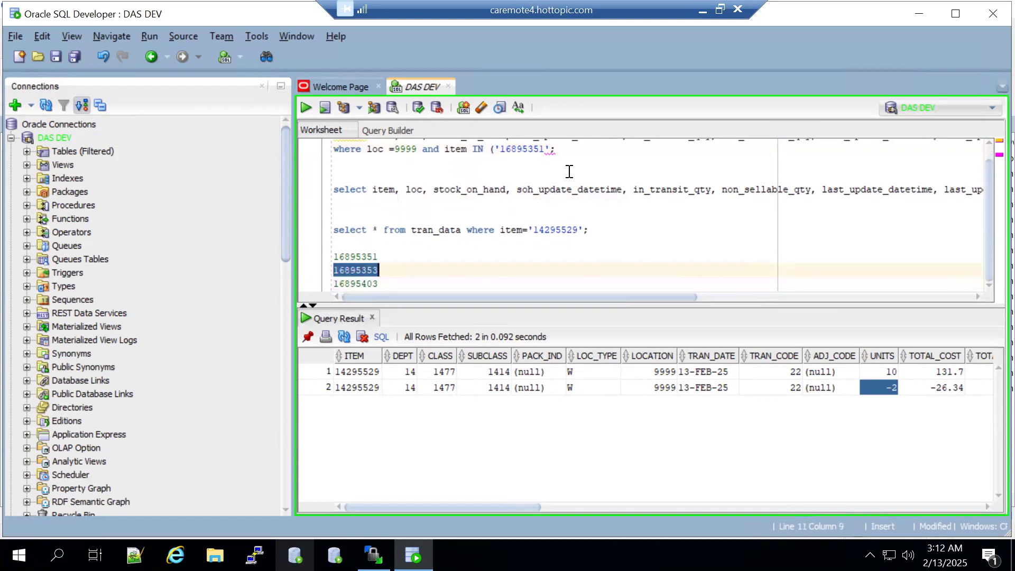
{"action": "left_click", "coordinate": [548, 148]}
{"action": "scroll", "coordinate": [548, 148], "scroll_direction": "up", "scroll_amount": 1}
{"action": "type", "text": ","}
{"action": "key", "text": "ctrl+v"}
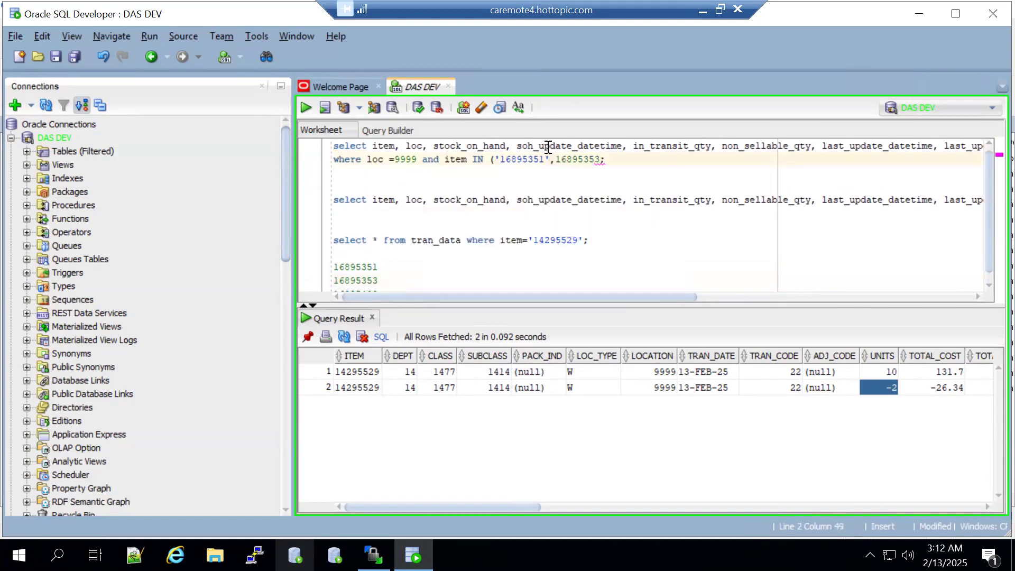
{"action": "type", "text": ");"}
{"action": "type", "text": "'"}
{"action": "key", "text": "Left"}
{"action": "key", "text": "Left"}
{"action": "key", "text": "Left"}
{"action": "key", "text": "Left"}
{"action": "key", "text": "Left"}
{"action": "key", "text": "Left"}
{"action": "key", "text": "Left"}
{"action": "key", "text": "Left"}
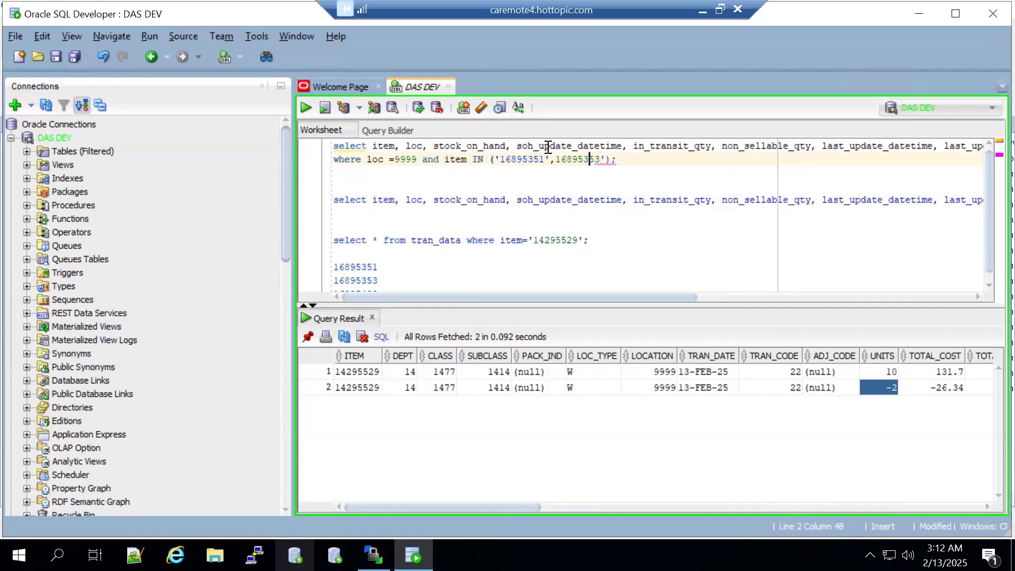
{"action": "type", "text": "'"}
{"action": "left_click", "coordinate": [634, 158]}
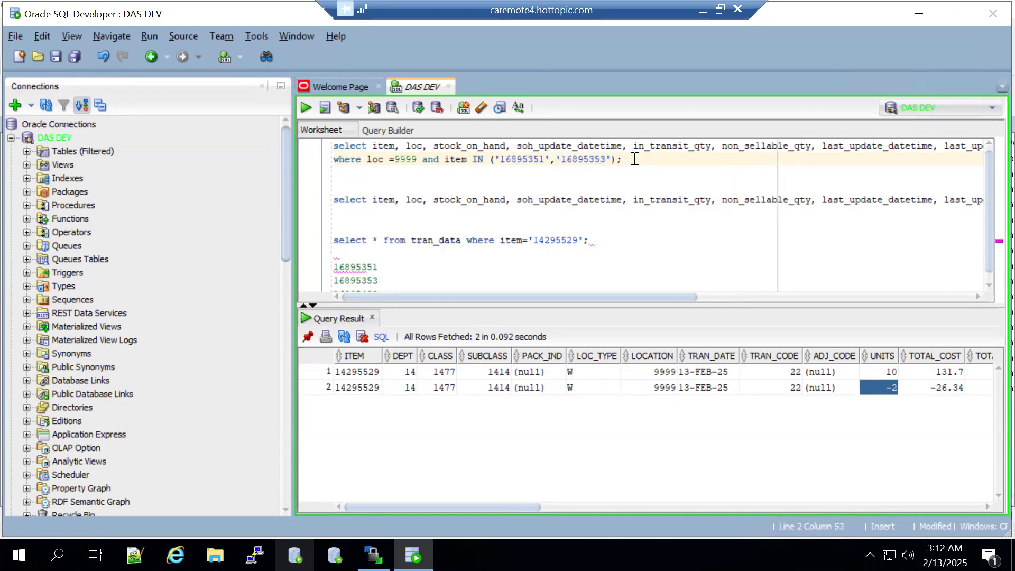
{"action": "left_click", "coordinate": [305, 107]}
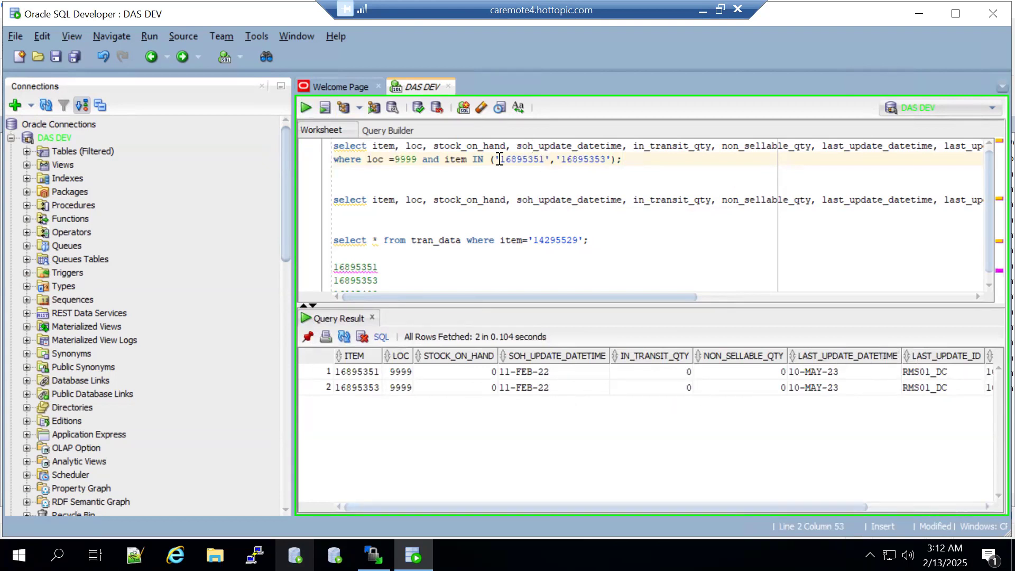
- Change the tran_data query's item condition to IN ('16895351','16895353') by reusing the stock query's list, and run it
{"action": "left_click_drag", "start_coordinate": [489, 158], "coordinate": [636, 158]}
{"action": "key", "text": "ctrl+c"}
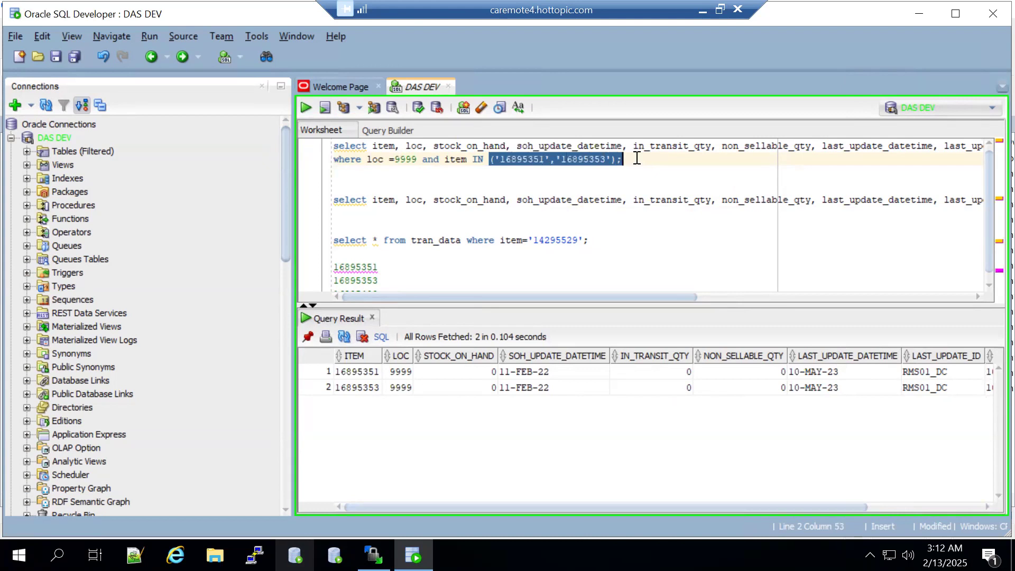
{"action": "left_click_drag", "start_coordinate": [528, 240], "coordinate": [613, 236]}
{"action": "key", "text": "BackSpace"}
{"action": "key", "text": "BackSpace"}
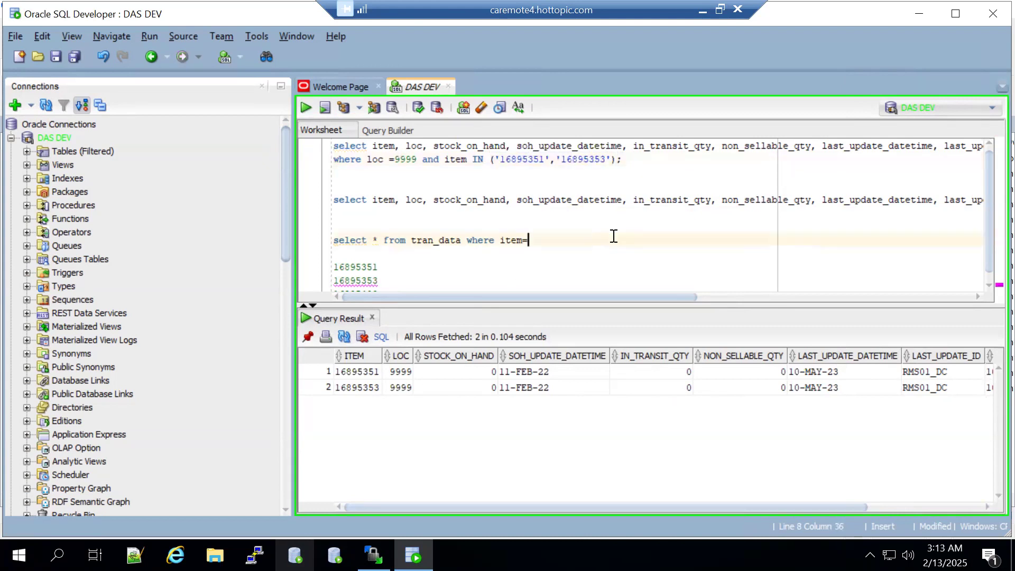
{"action": "key", "text": "ctrl+v"}
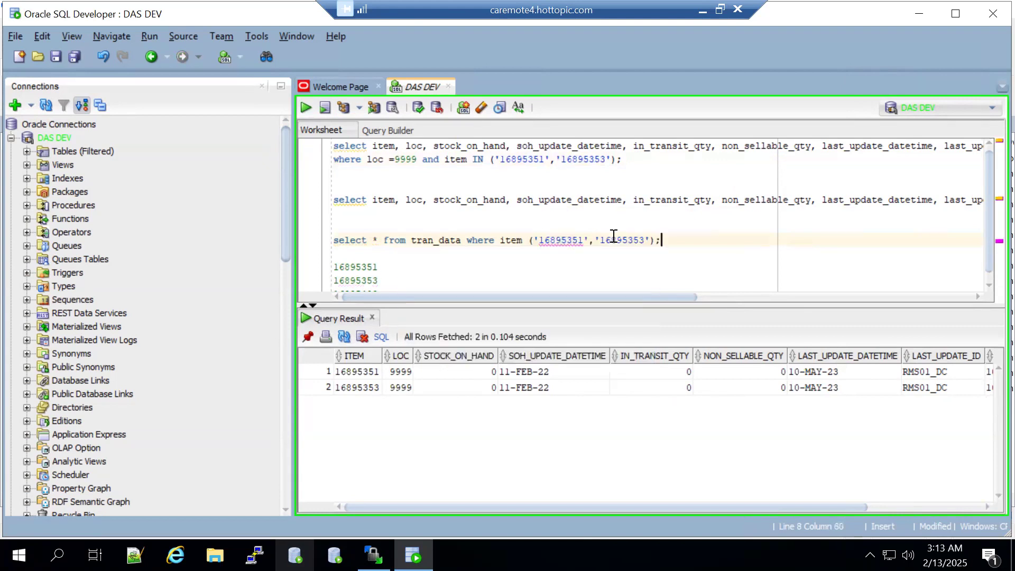
{"action": "left_click", "coordinate": [529, 240]}
{"action": "type", "text": "IN"}
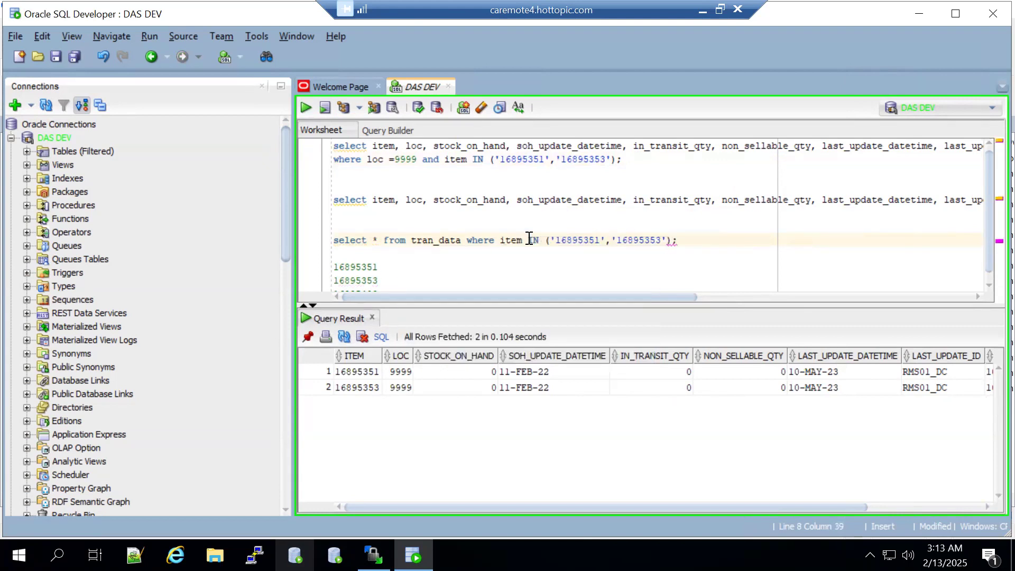
{"action": "left_click", "coordinate": [305, 107]}
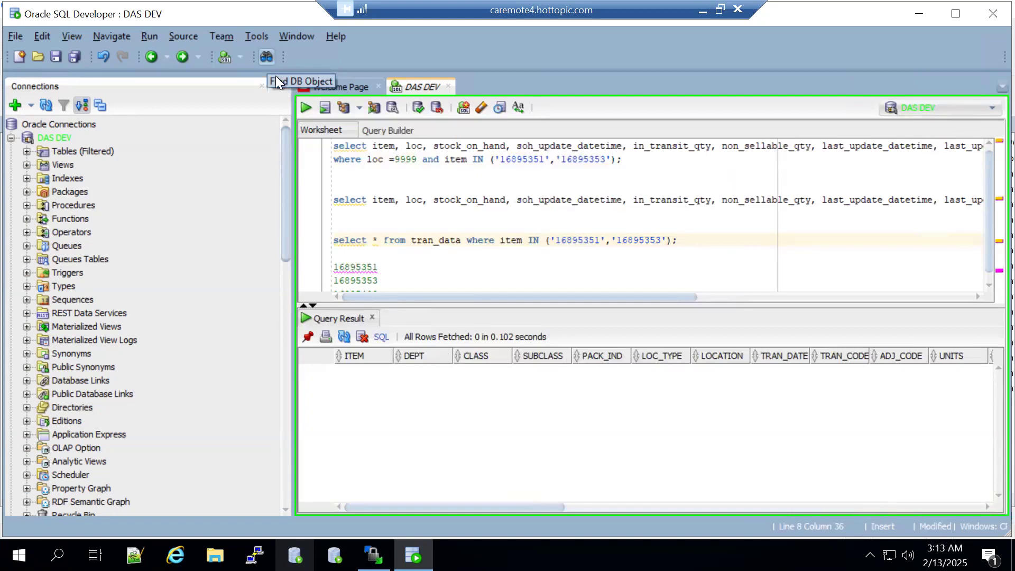
- Return to Oracle Merchandising and save and close the inventory adjustment by location
{"action": "left_click", "coordinate": [702, 10]}
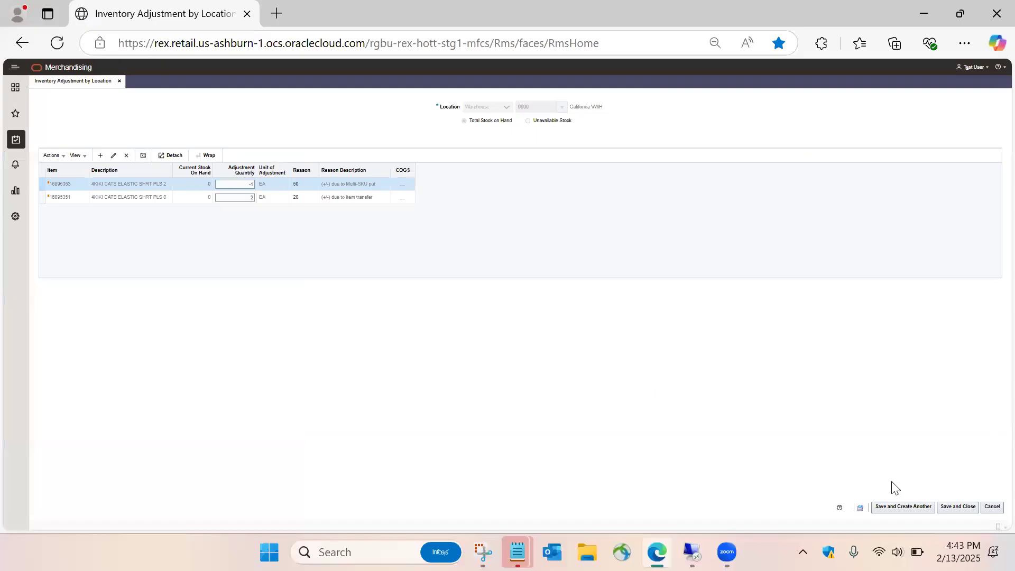
{"action": "left_click", "coordinate": [947, 505]}
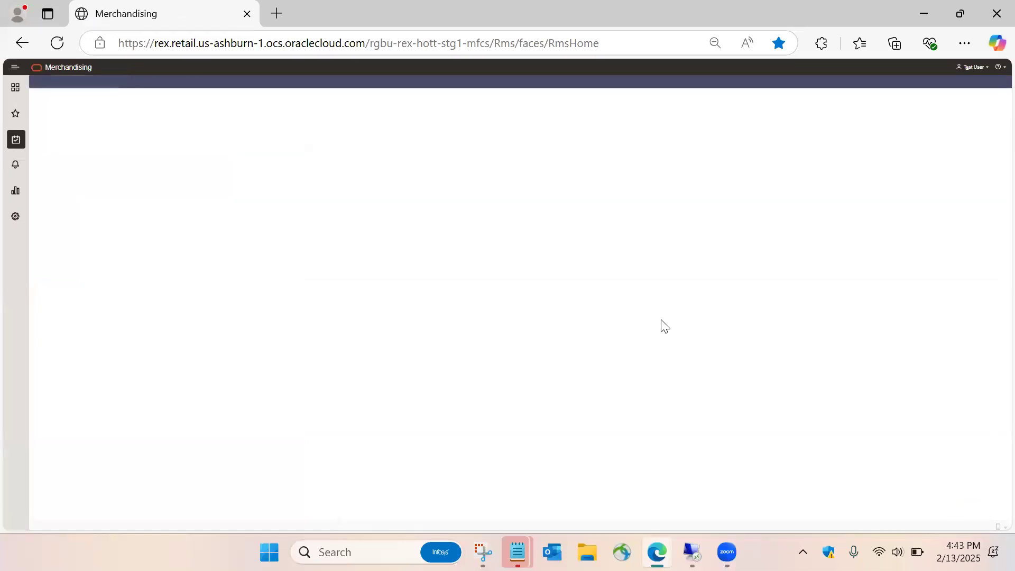
- Rerun the item_loc_soh query in SQL Developer and check the stock on hand of items 16895351 and 16895353
{"action": "left_click", "coordinate": [695, 550]}
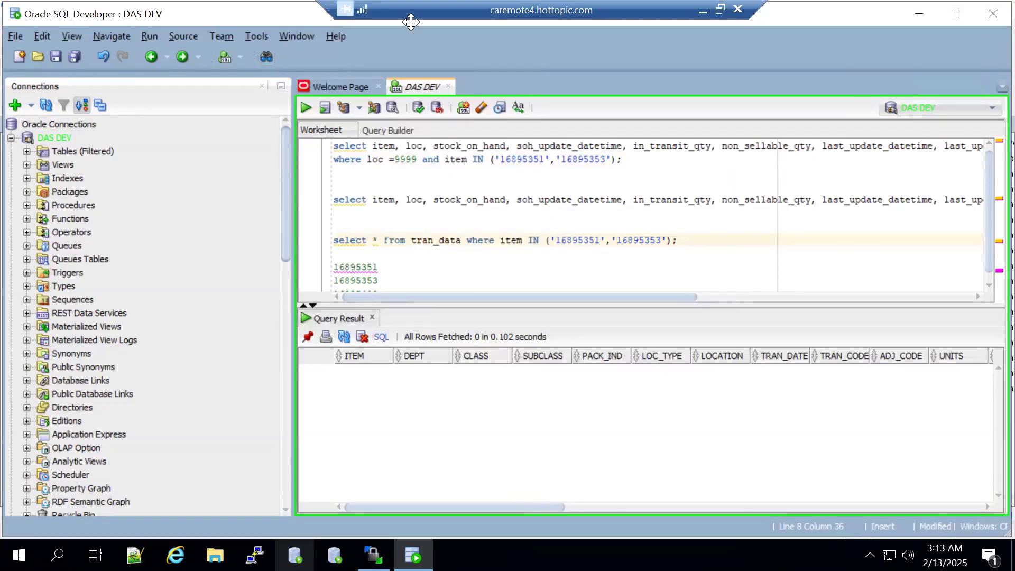
{"action": "left_click", "coordinate": [392, 148]}
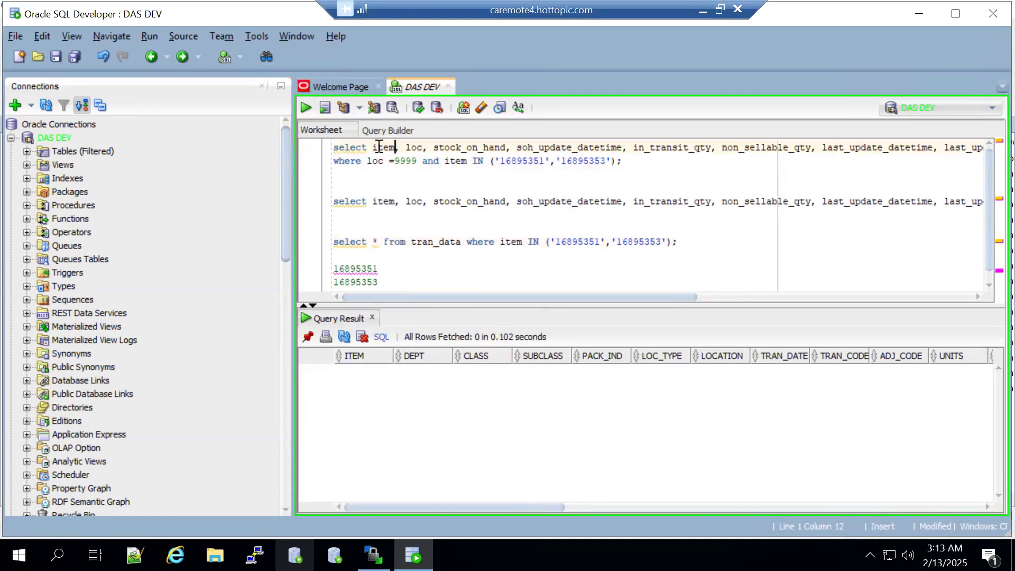
{"action": "left_click", "coordinate": [306, 107]}
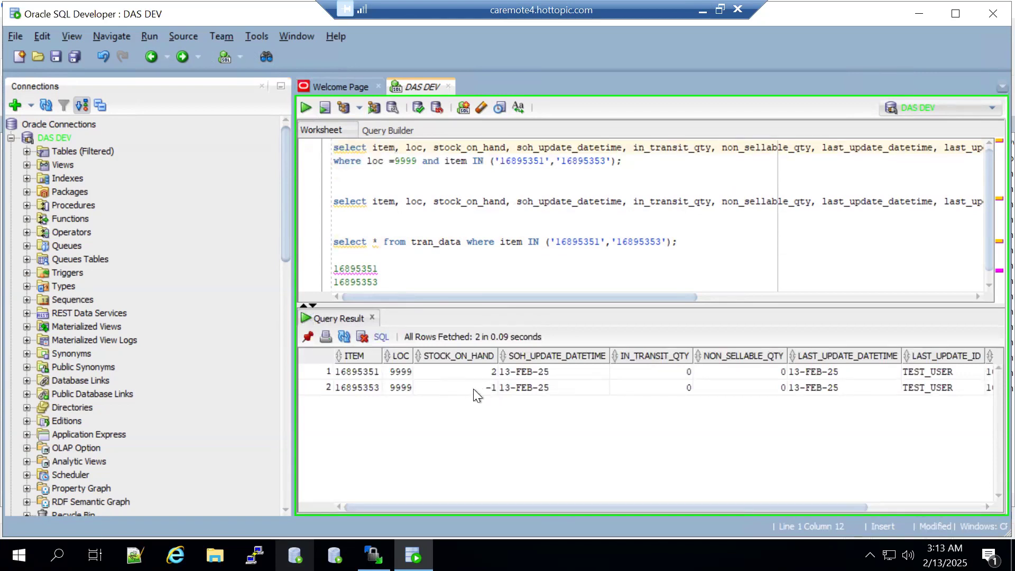
{"action": "left_click", "coordinate": [366, 372]}
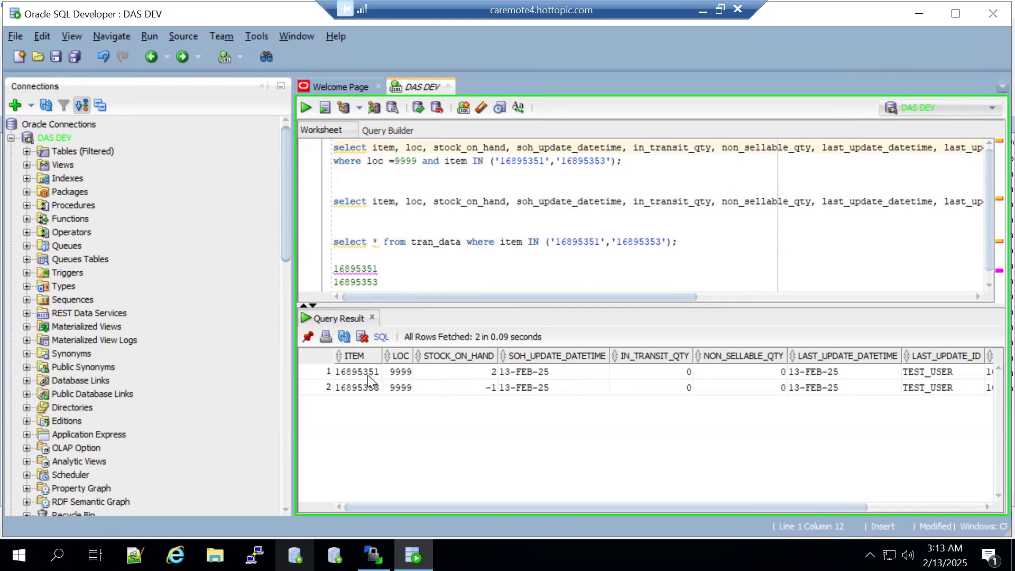
{"action": "left_click", "coordinate": [483, 373]}
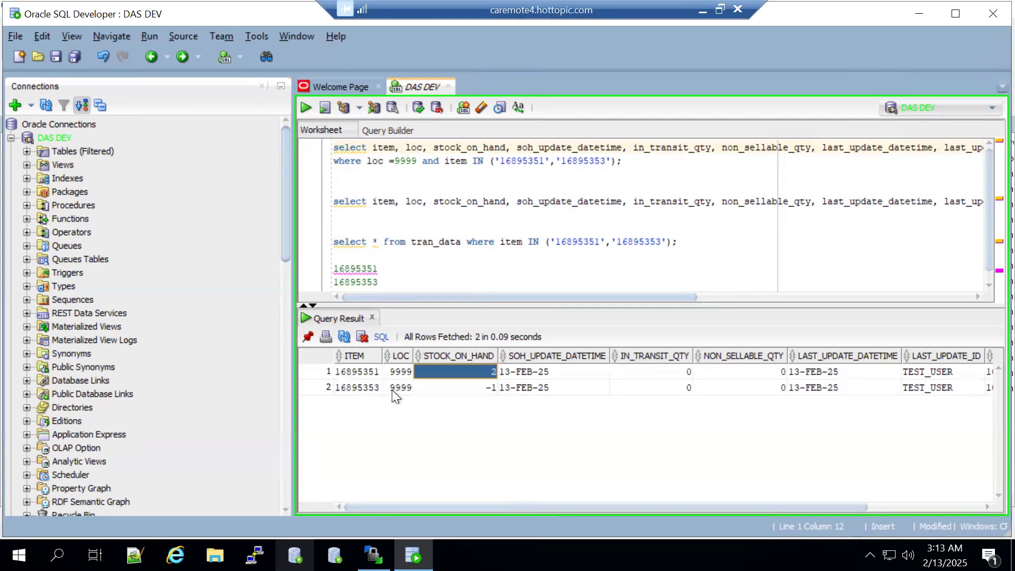
{"action": "left_click", "coordinate": [480, 388]}
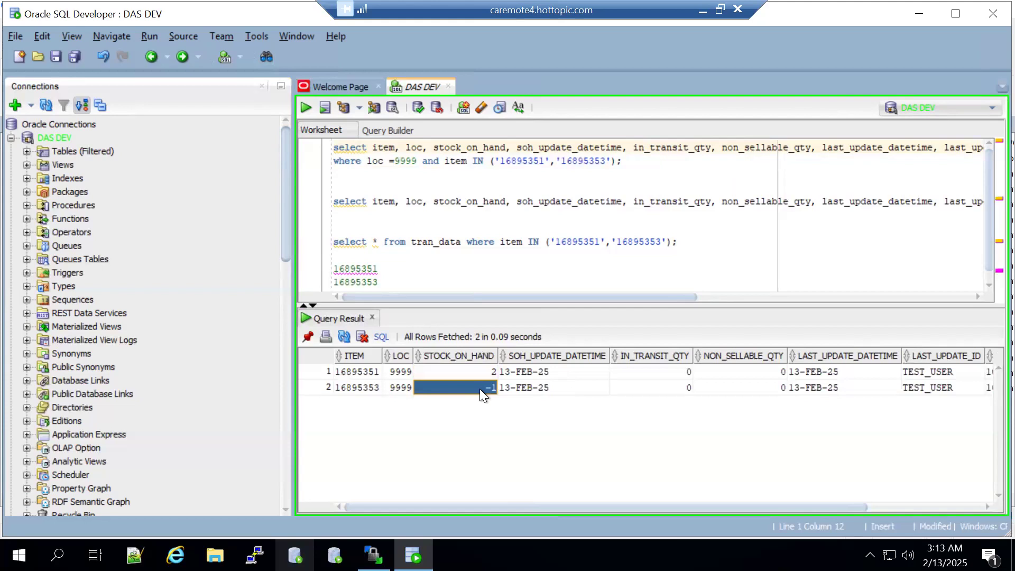
- Rerun the tran_data query and check the transaction rows, including the GL_REF_NO values of both items
{"action": "left_click", "coordinate": [464, 242]}
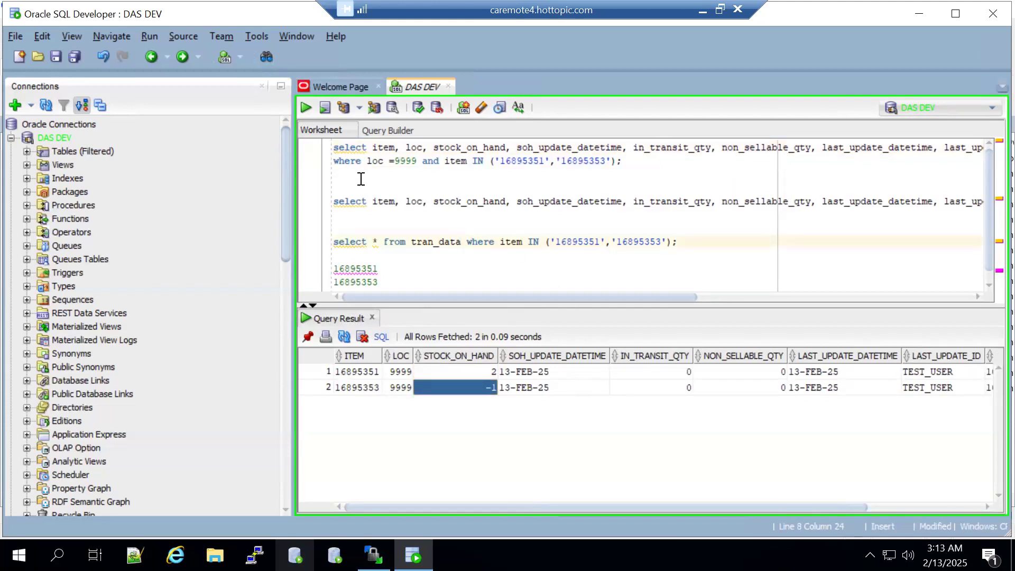
{"action": "left_click", "coordinate": [306, 107]}
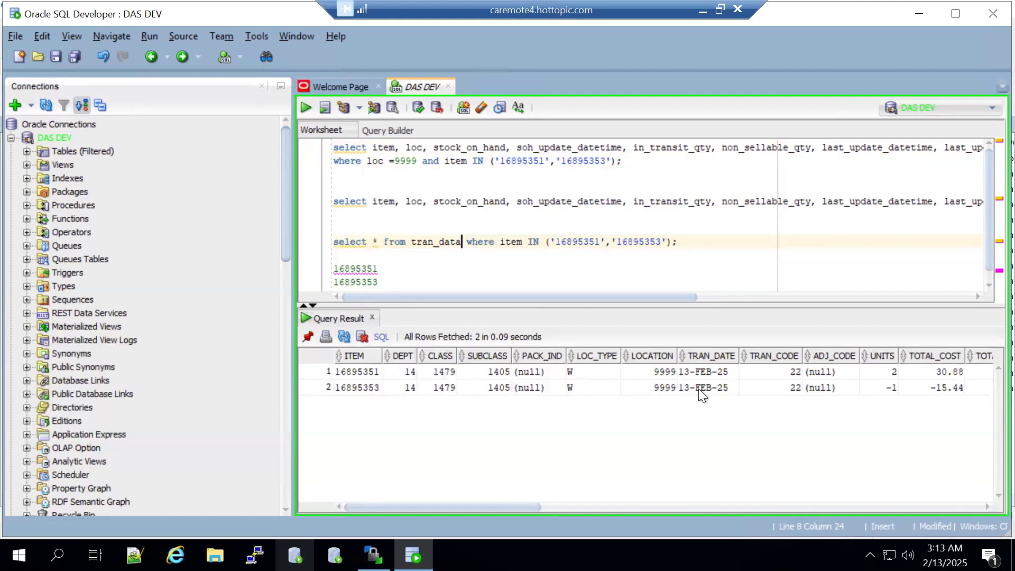
{"action": "left_click", "coordinate": [890, 370]}
{"action": "key", "text": "Down"}
{"action": "key", "text": "Right"}
{"action": "key", "text": "Right"}
{"action": "key", "text": "Right"}
{"action": "key", "text": "Right"}
{"action": "key", "text": "Right"}
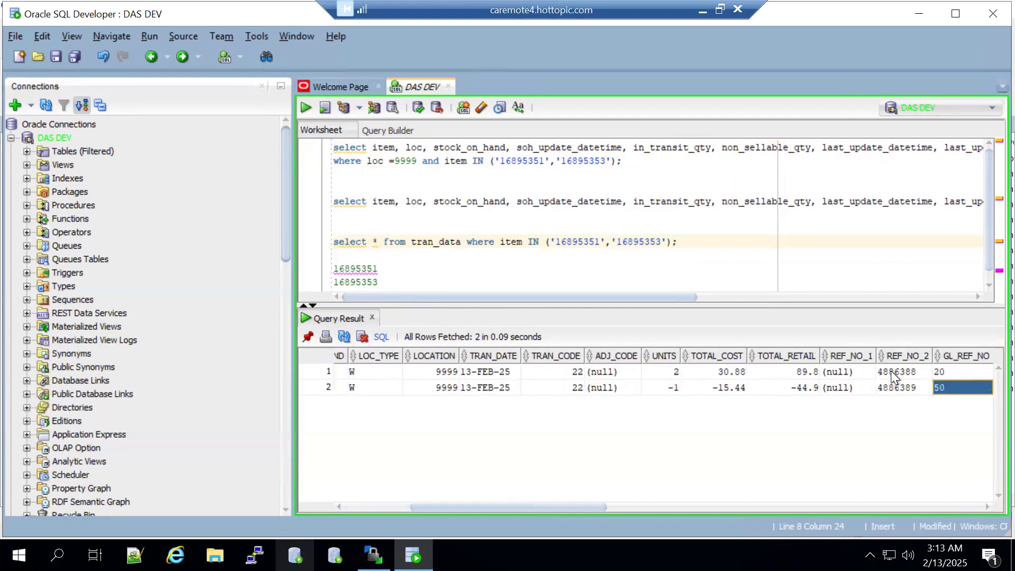
{"action": "key", "text": "Right"}
{"action": "key", "text": "Right"}
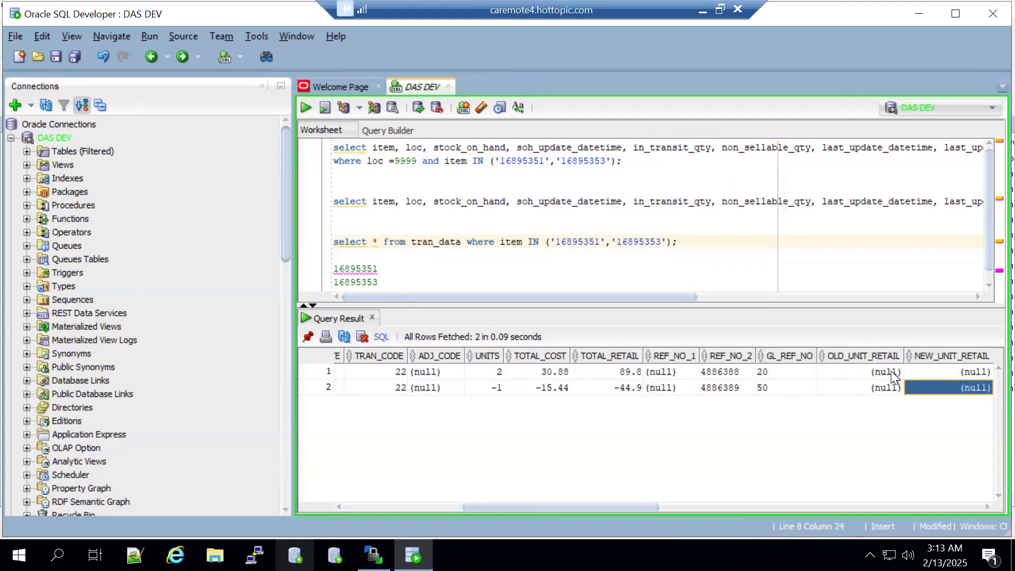
{"action": "left_click", "coordinate": [772, 376]}
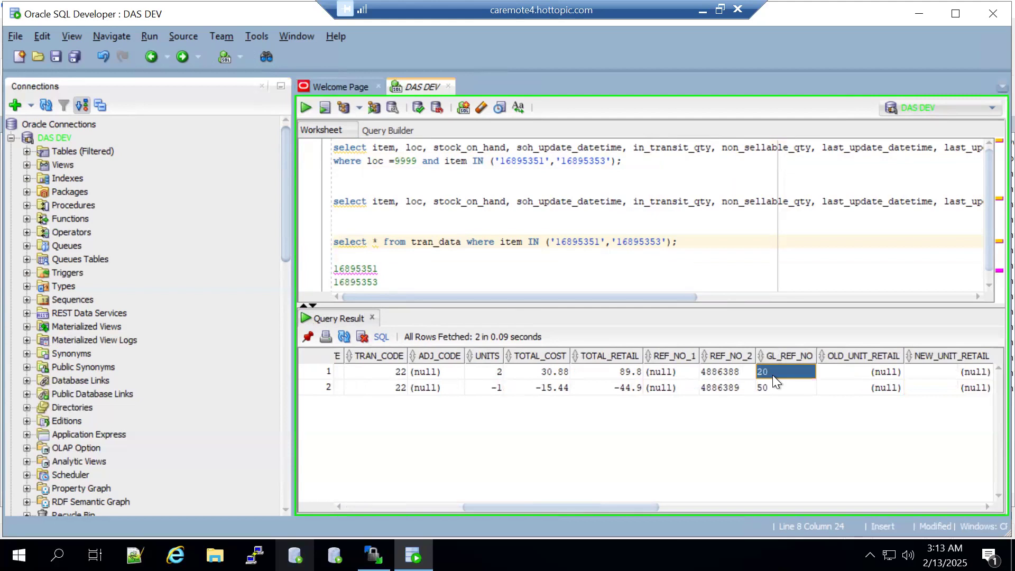
{"action": "key", "text": "Down"}
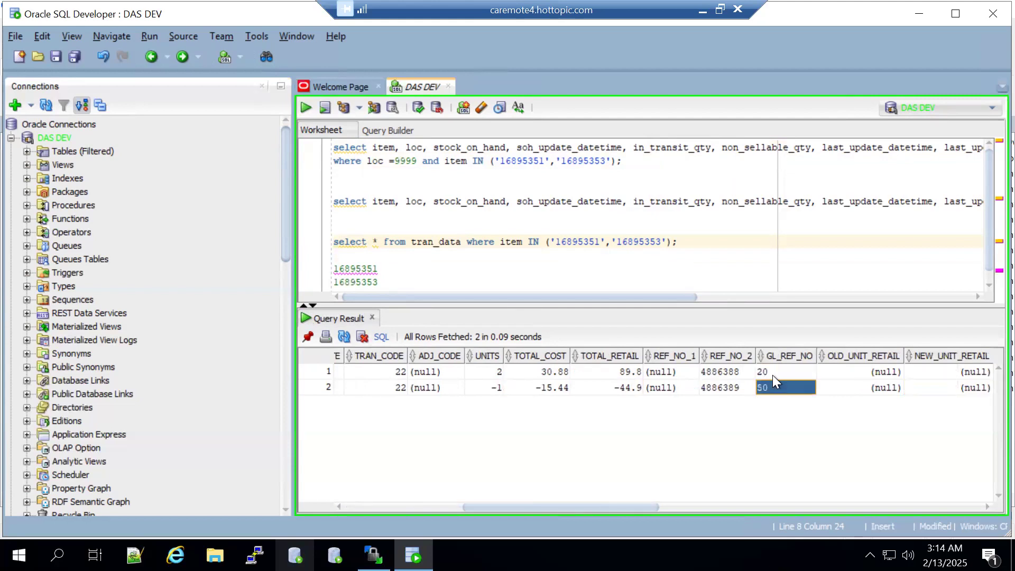
- Add the query 'select * from inv_adj' below the tran_data query and run it
{"action": "left_click", "coordinate": [689, 243]}
{"action": "key", "text": "Return"}
{"action": "key", "text": "Return"}
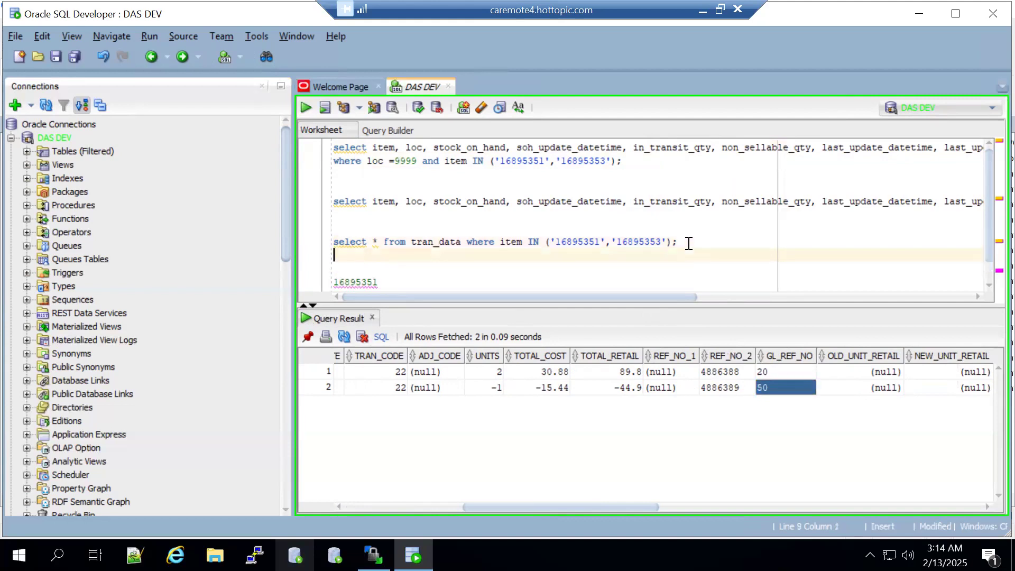
{"action": "type", "text": "select "}
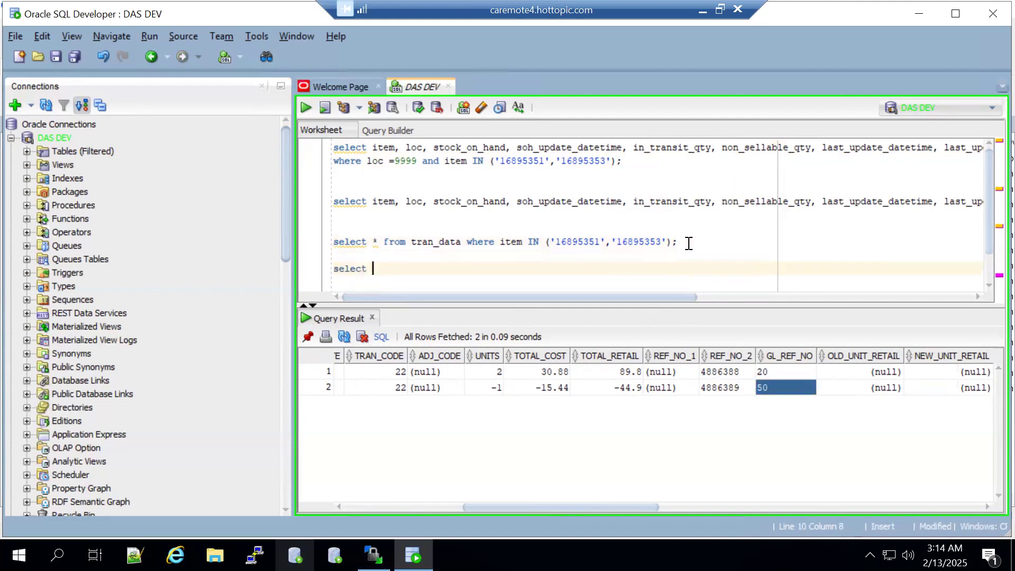
{"action": "type", "text": "* from inv_adj"}
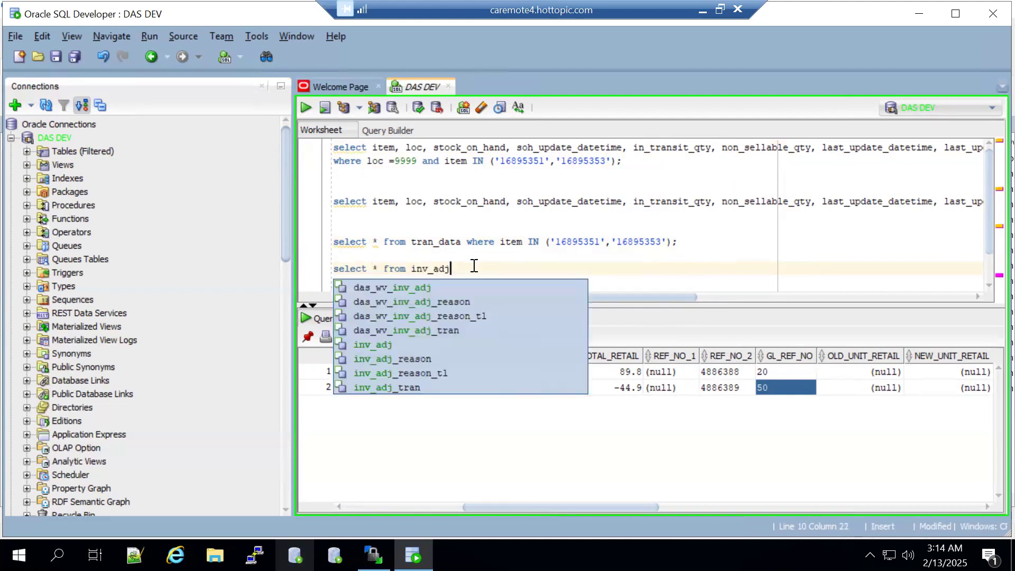
{"action": "left_click_drag", "start_coordinate": [464, 268], "coordinate": [323, 269]}
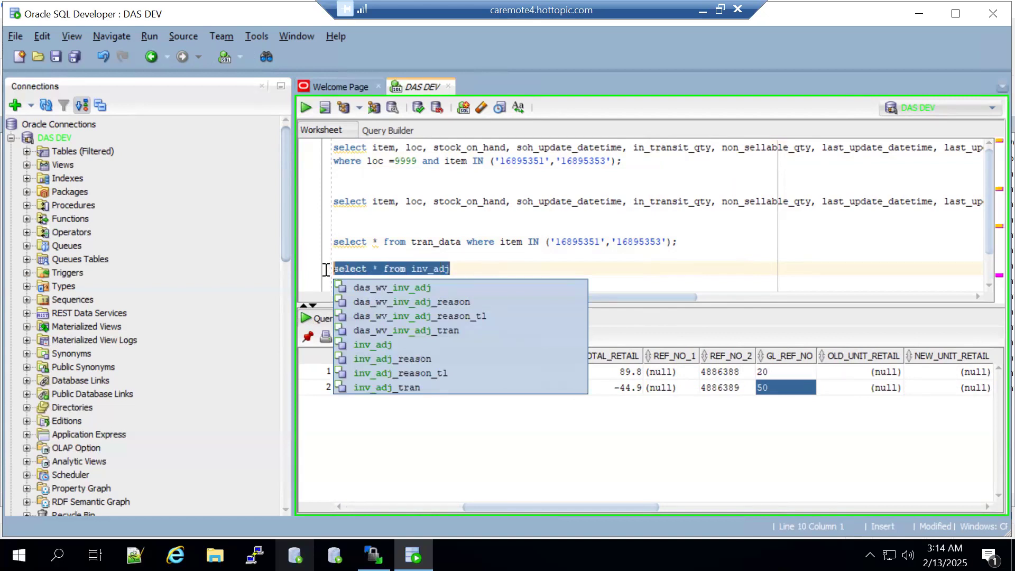
{"action": "left_click", "coordinate": [307, 108]}
{"action": "scroll", "coordinate": [439, 202], "scroll_direction": "down", "scroll_amount": 1}
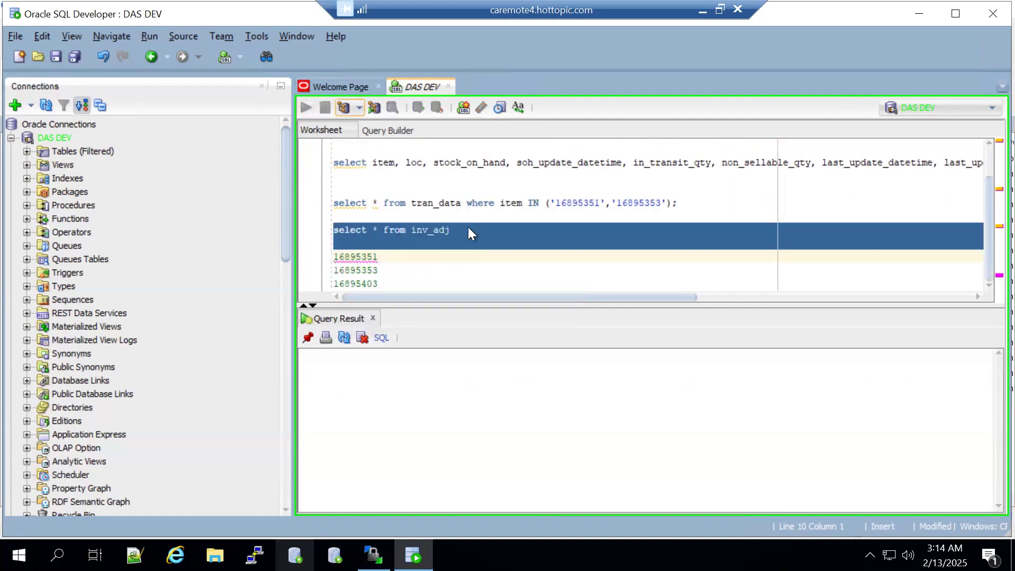
- Restrict the inv_adj query to item IN ('16895351','16895353') and location=9999 by reusing the tran_data item condition, and run it
{"action": "left_click", "coordinate": [463, 226]}
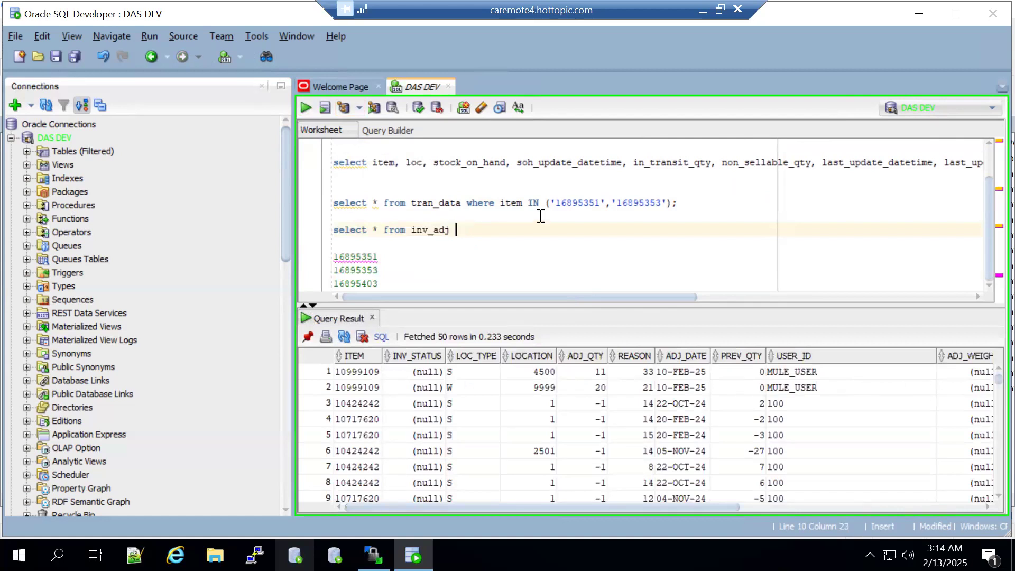
{"action": "type", "text": "where"}
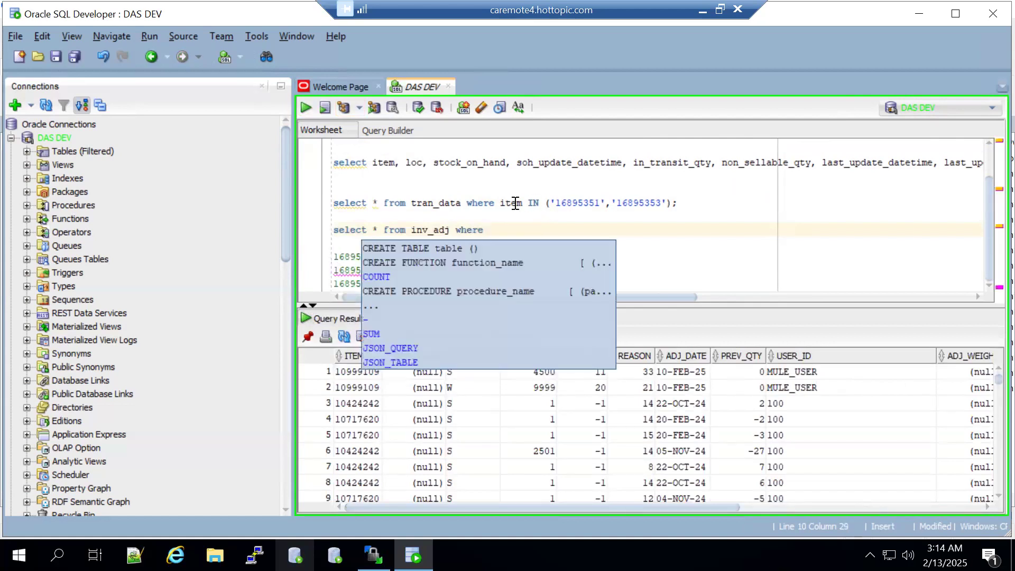
{"action": "left_click_drag", "start_coordinate": [500, 202], "coordinate": [681, 200]}
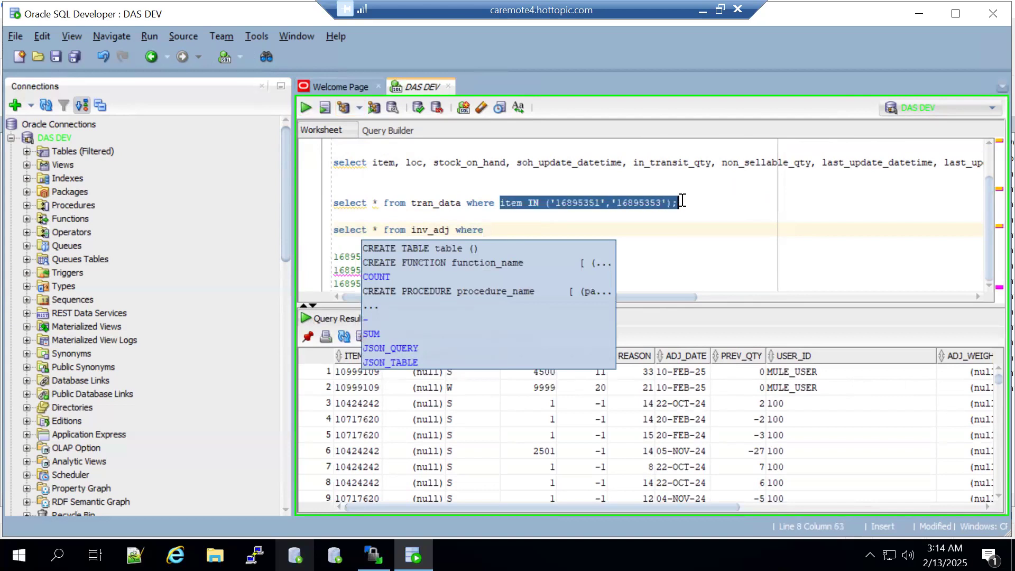
{"action": "key", "text": "ctrl+c"}
{"action": "left_click", "coordinate": [503, 228]}
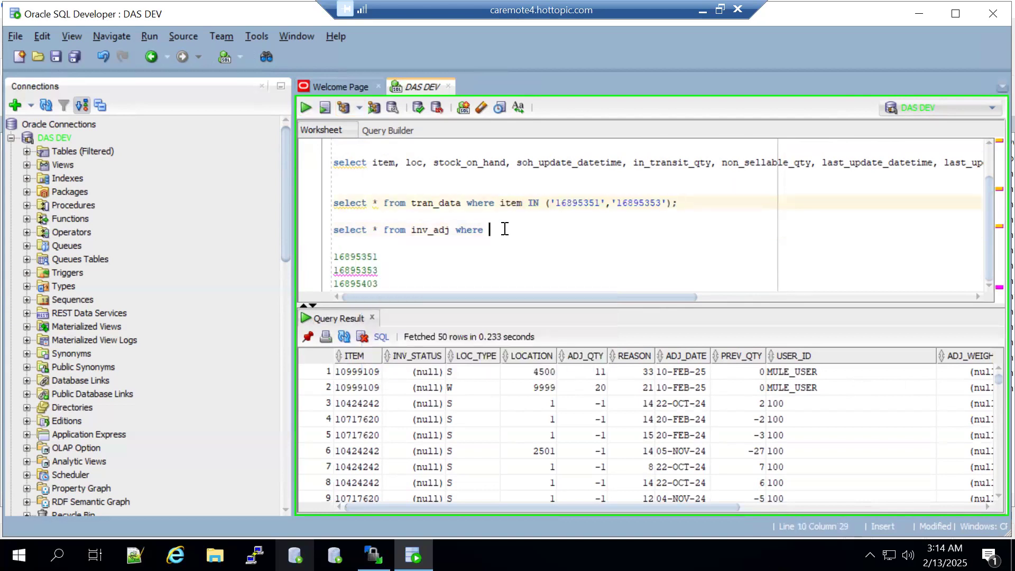
{"action": "key", "text": "ctrl+v"}
{"action": "key", "text": "BackSpace"}
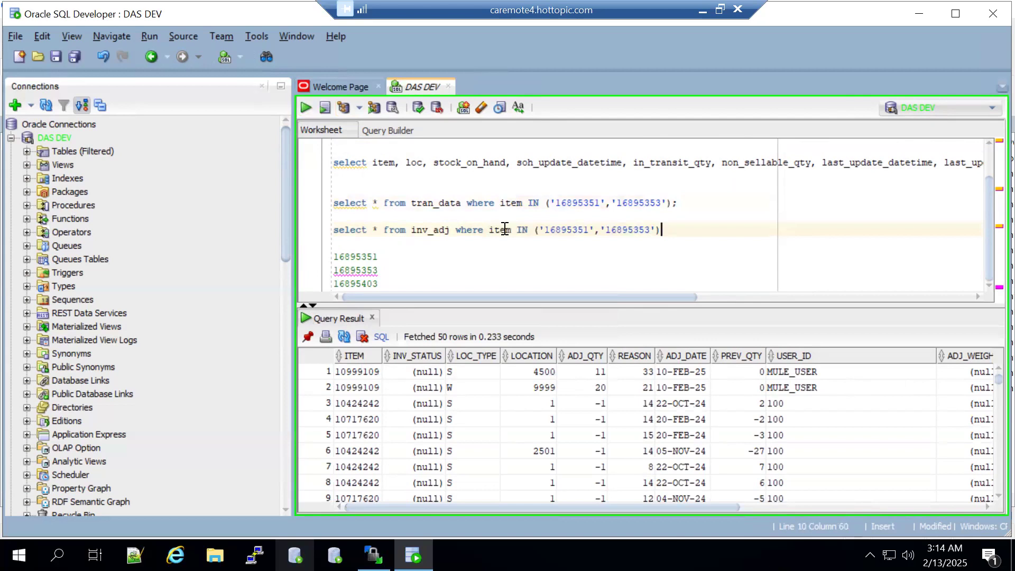
{"action": "type", "text": "and location"}
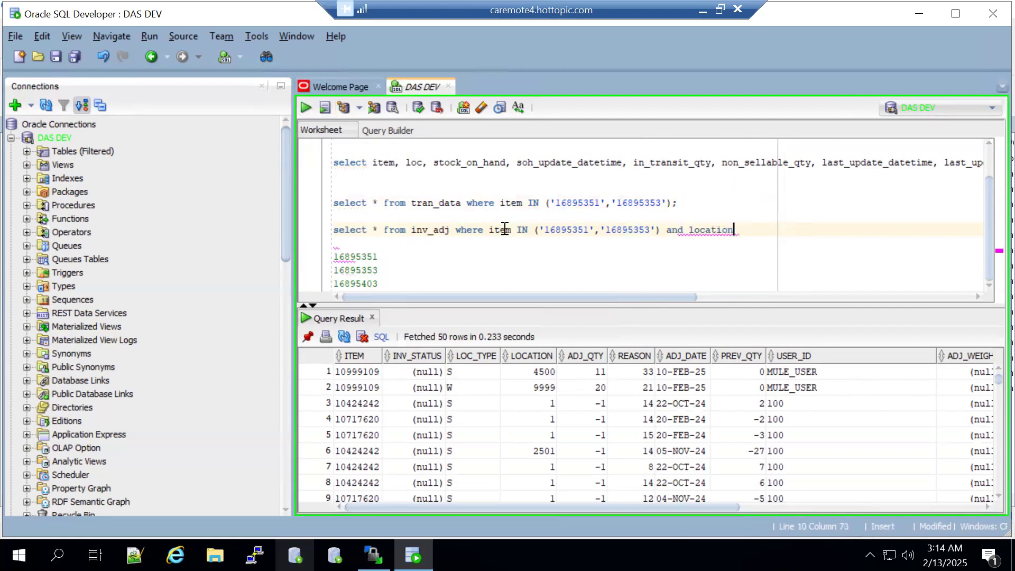
{"action": "type", "text": "=9999;"}
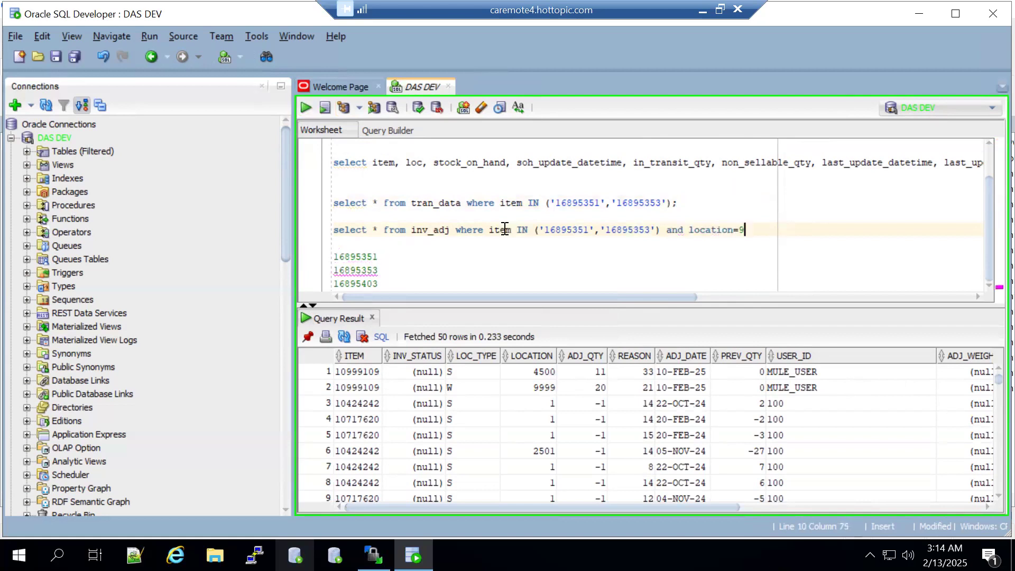
{"action": "left_click", "coordinate": [306, 107]}
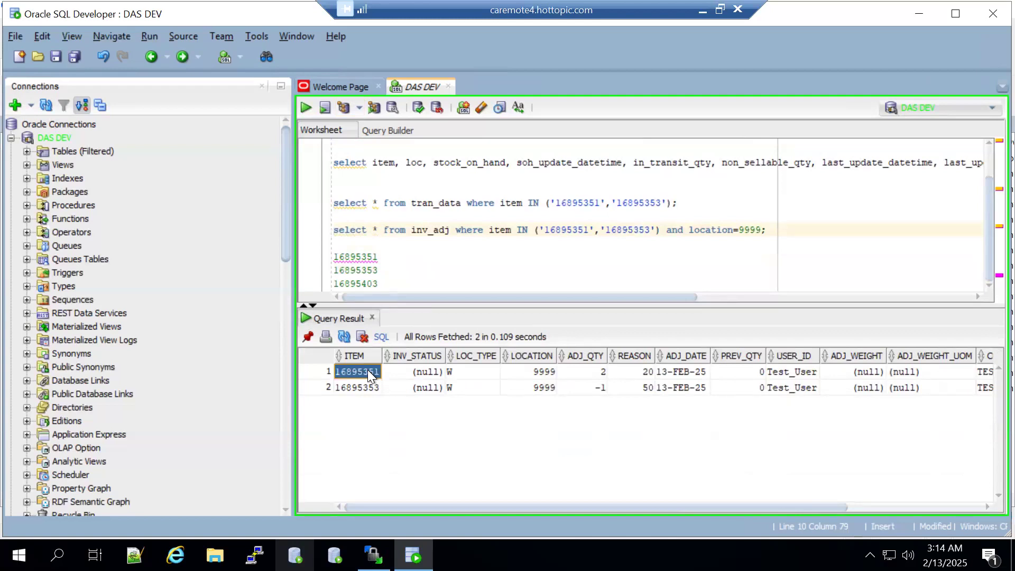
- Examine the inv_adj row of item 16895351 from the item number through quantity, reason and date to the ID
{"action": "key", "text": "Right"}
{"action": "key", "text": "Right"}
{"action": "key", "text": "Right"}
{"action": "key", "text": "Right"}
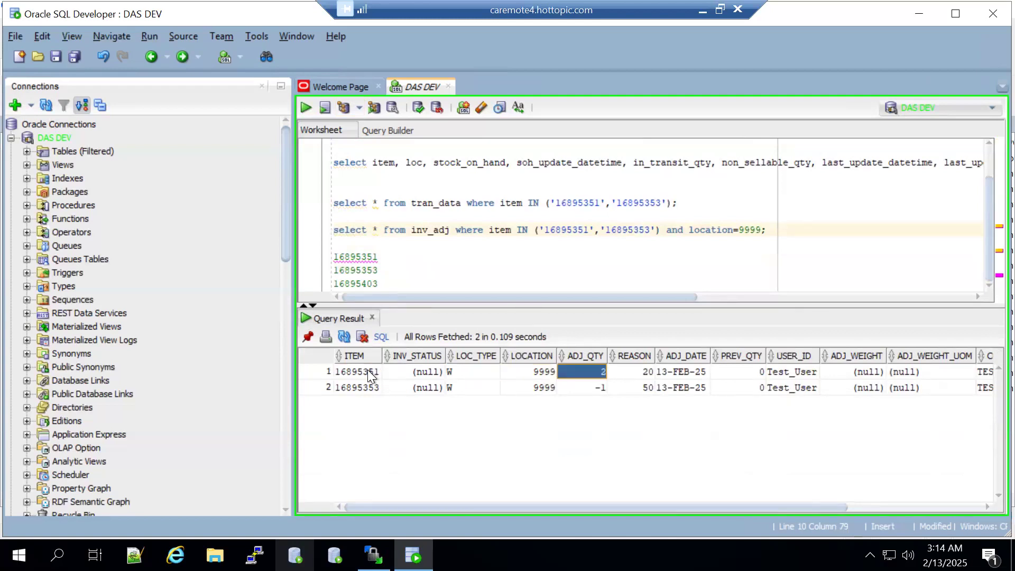
{"action": "key", "text": "Right"}
{"action": "key", "text": "Right"}
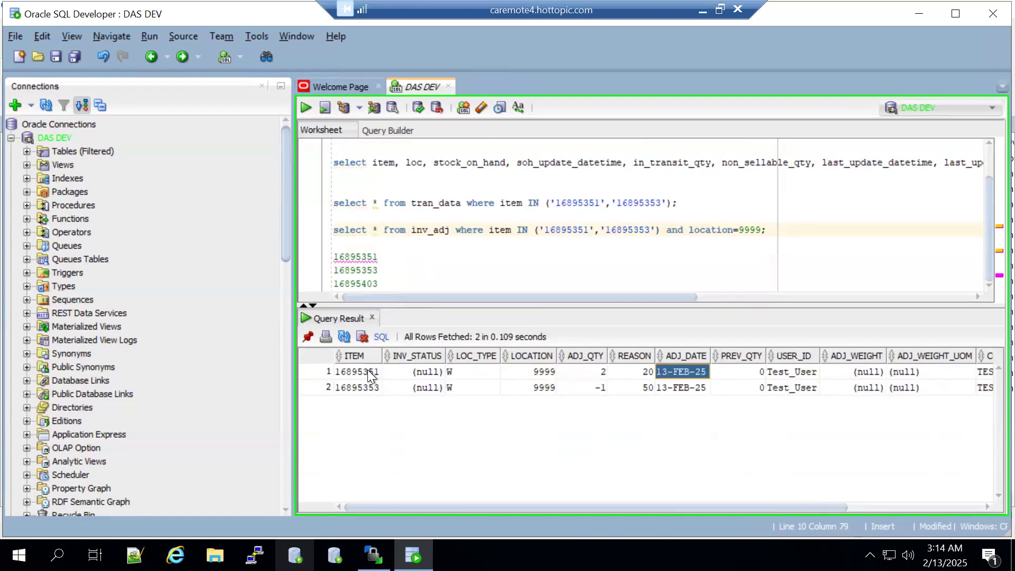
{"action": "key", "text": "Right"}
{"action": "key", "text": "Right"}
{"action": "key", "text": "Right"}
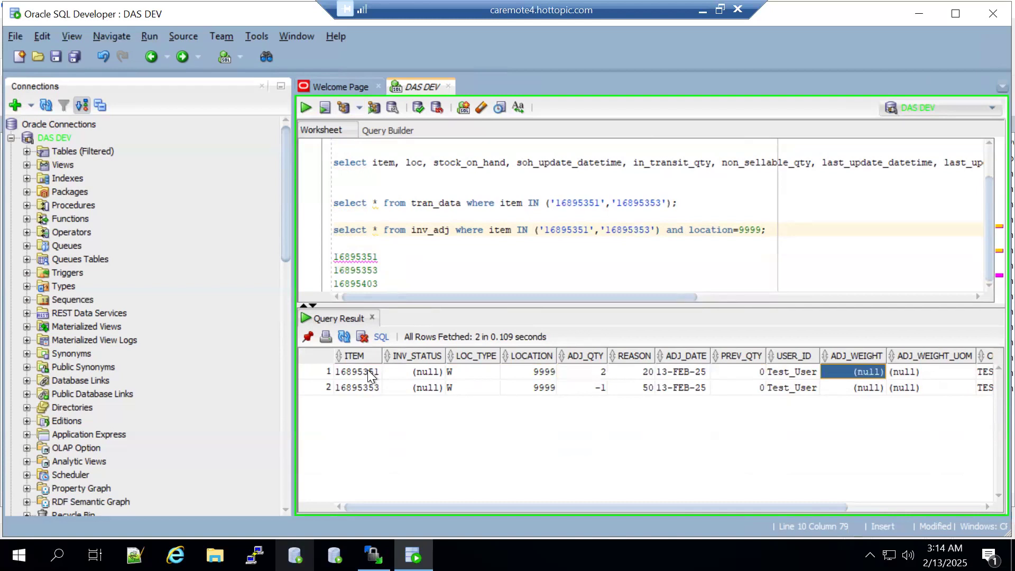
{"action": "key", "text": "Right"}
{"action": "key", "text": "Right"}
{"action": "key", "text": "Right"}
{"action": "key", "text": "Right"}
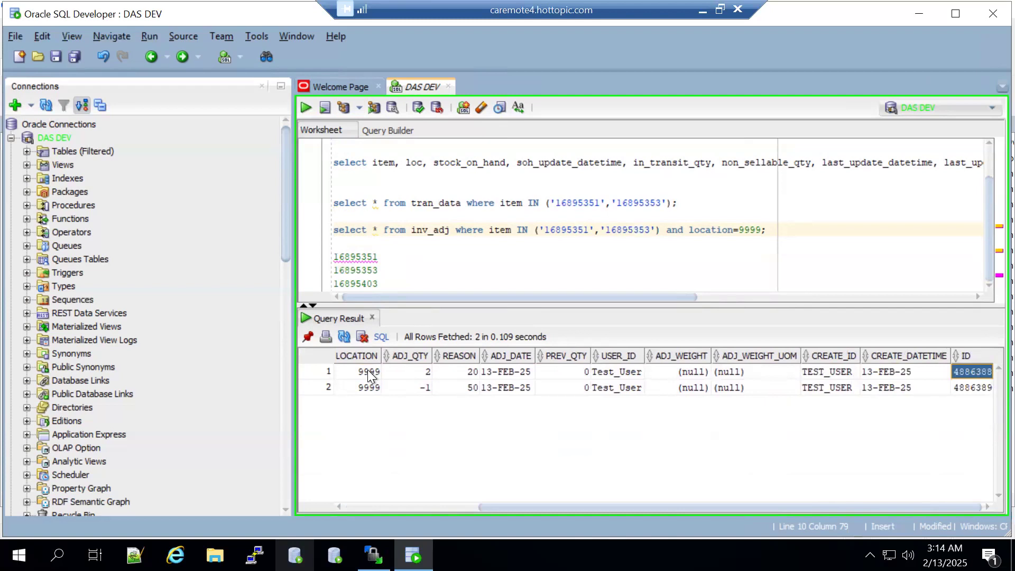
- Go back through the inv_adj result to the inventory status, then review the columns again up to the adjustment IDs
{"action": "key", "text": "Left"}
{"action": "key", "text": "Left"}
{"action": "key", "text": "Left"}
{"action": "key", "text": "Left"}
{"action": "key", "text": "Left"}
{"action": "key", "text": "Left"}
{"action": "key", "text": "Left"}
{"action": "key", "text": "Left"}
{"action": "key", "text": "Left"}
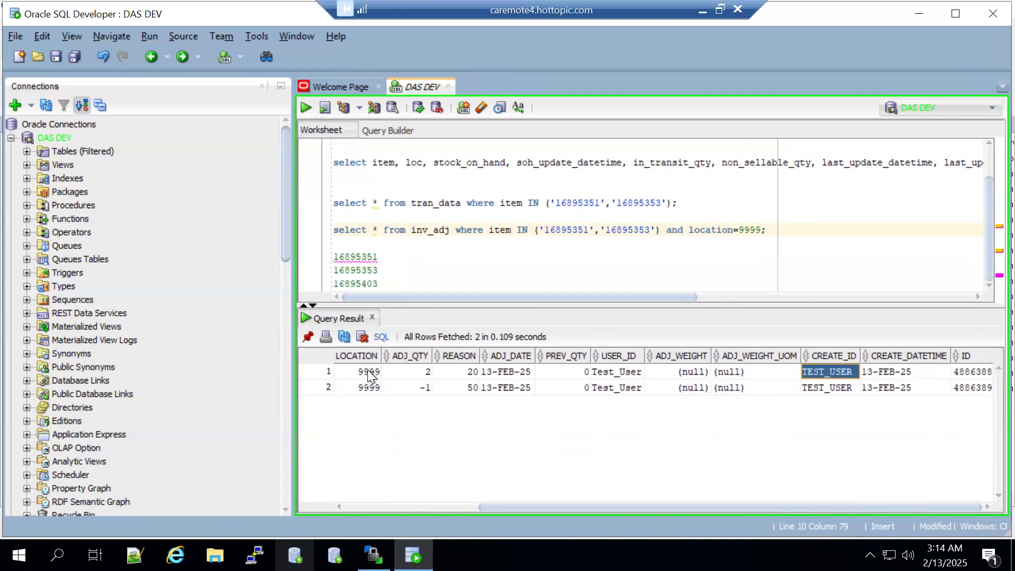
{"action": "key", "text": "Left"}
{"action": "key", "text": "Left"}
{"action": "key", "text": "Left"}
{"action": "key", "text": "Left"}
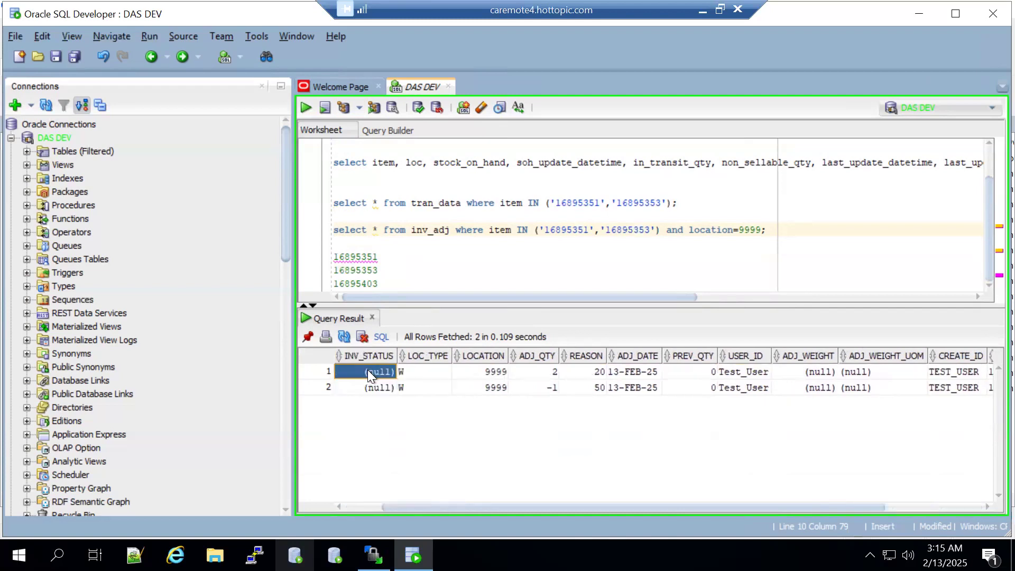
{"action": "key", "text": "Right"}
{"action": "key", "text": "Right"}
{"action": "key", "text": "Right"}
{"action": "key", "text": "Right"}
{"action": "key", "text": "Right"}
{"action": "key", "text": "Right"}
{"action": "key", "text": "Right"}
{"action": "key", "text": "Right"}
{"action": "key", "text": "Right"}
{"action": "key", "text": "Right"}
{"action": "key", "text": "Right"}
{"action": "key", "text": "Right"}
{"action": "key", "text": "Right"}
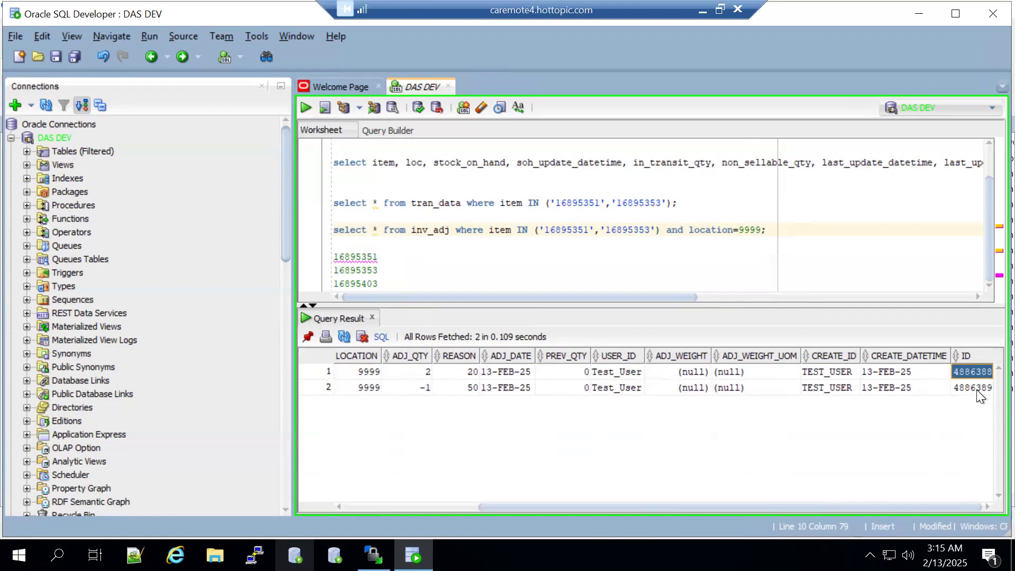
- Rerun the tran_data query and compare its REF_NO_2 and GL_REF_NO values with the inventory adjustment IDs and reasons
{"action": "left_click", "coordinate": [428, 202]}
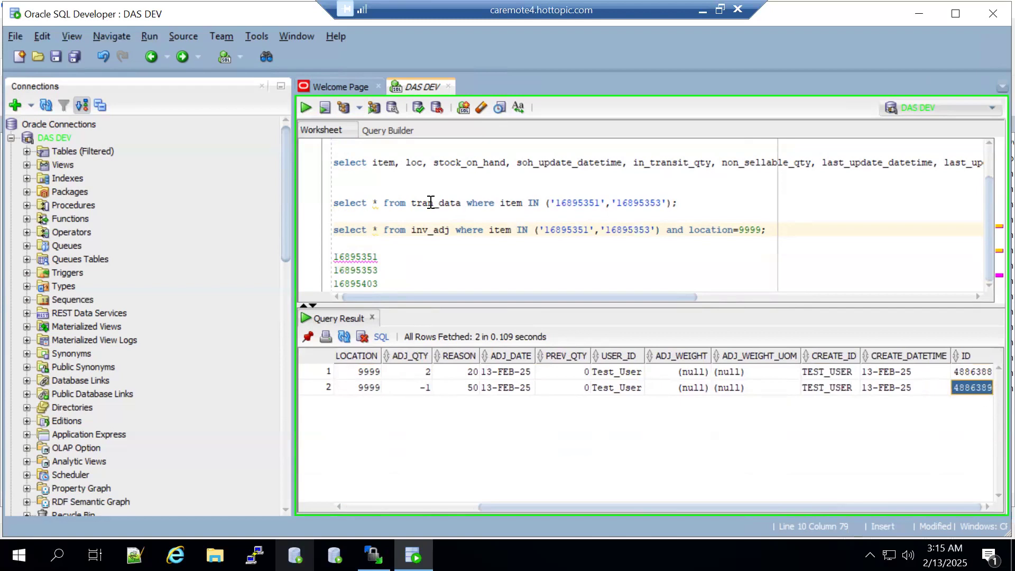
{"action": "left_click", "coordinate": [305, 107]}
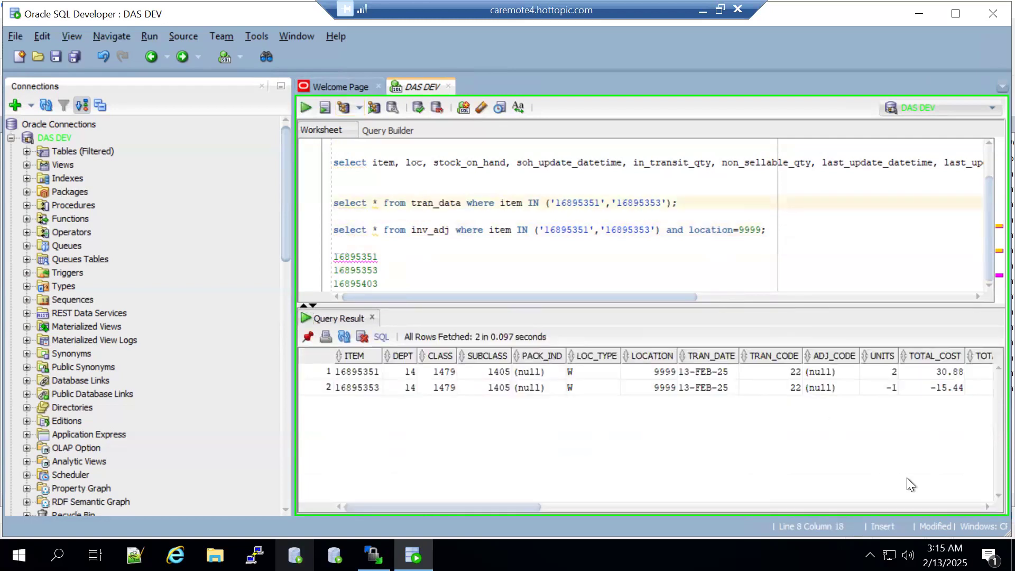
{"action": "left_click", "coordinate": [949, 506]}
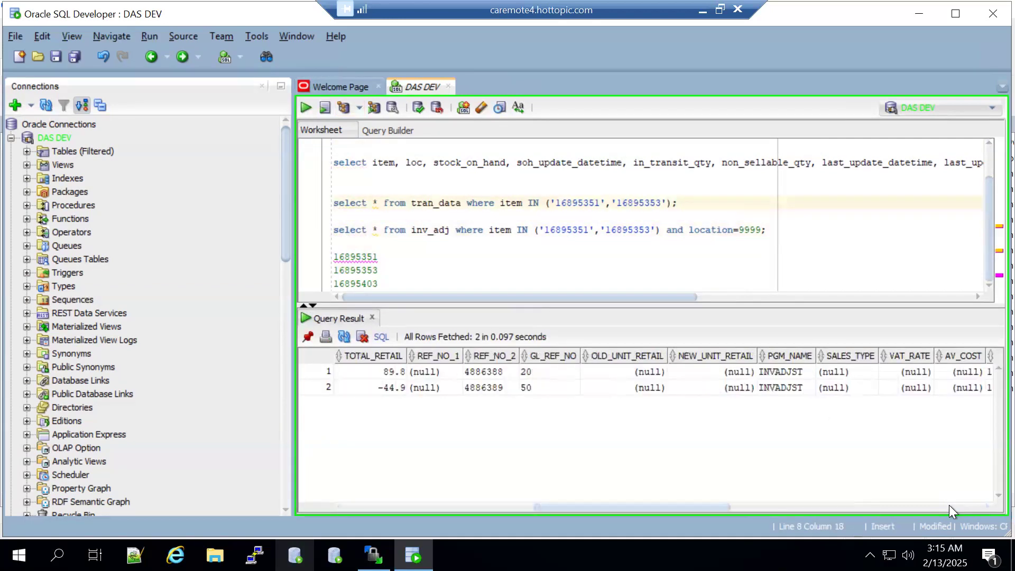
{"action": "left_click", "coordinate": [949, 506]}
{"action": "left_click_drag", "start_coordinate": [755, 506], "coordinate": [556, 514]}
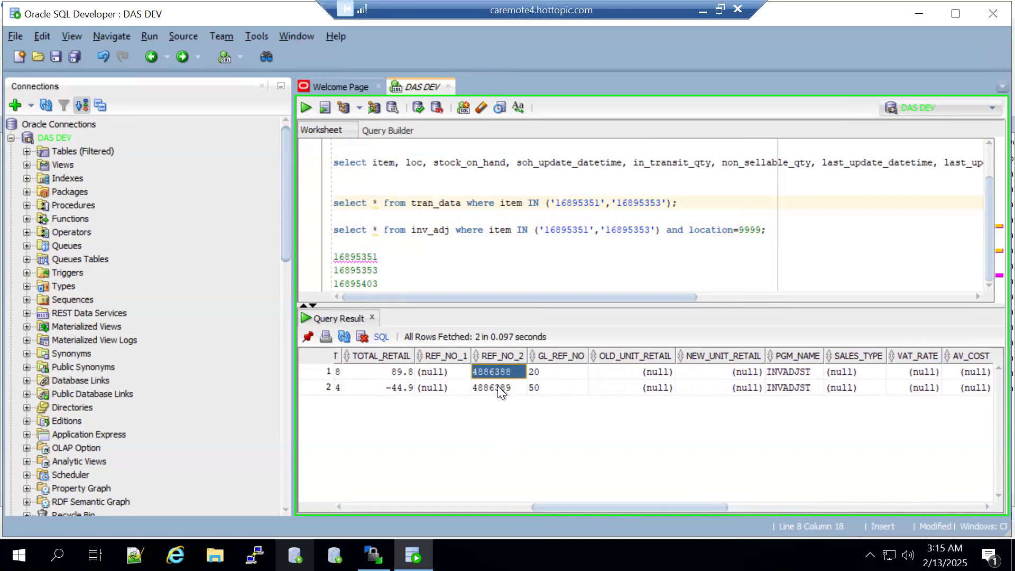
{"action": "left_click", "coordinate": [486, 373]}
{"action": "left_click", "coordinate": [492, 386]}
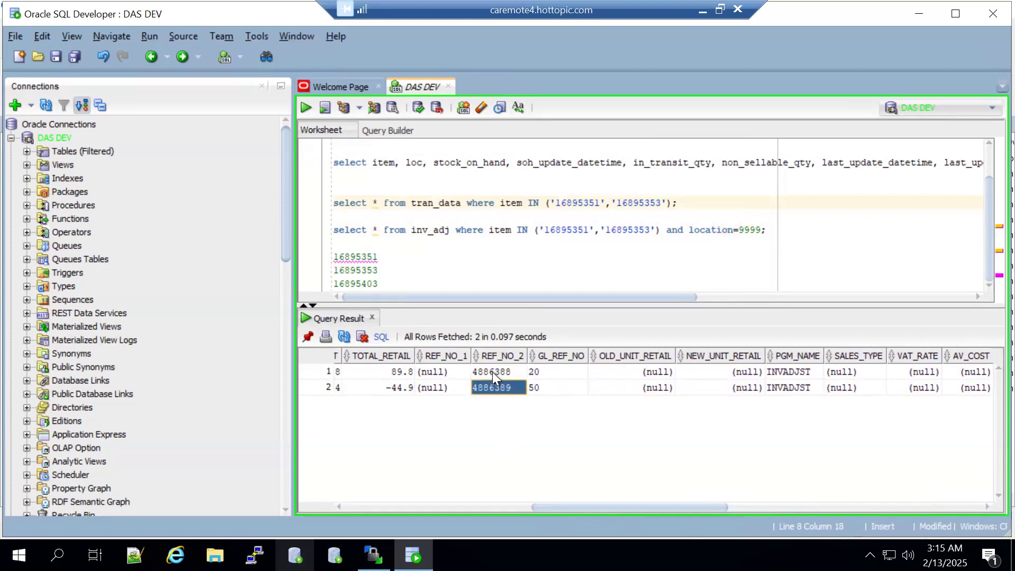
{"action": "left_click", "coordinate": [512, 377]}
{"action": "left_click", "coordinate": [554, 373]}
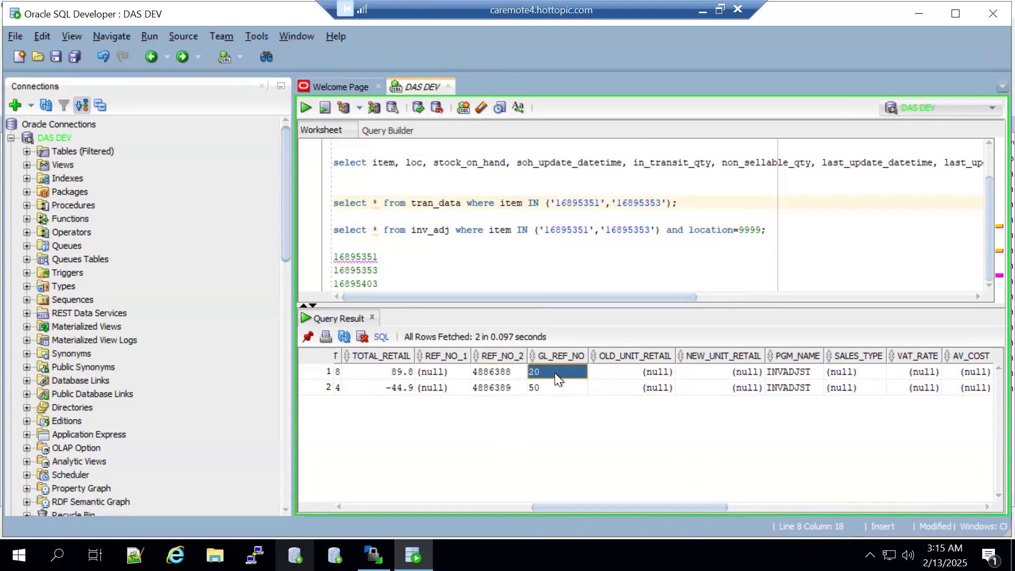
- Review the tran_data row of item 16895351 from the item number through to its transaction code
{"action": "key", "text": "Left"}
{"action": "key", "text": "Left"}
{"action": "key", "text": "Left"}
{"action": "key", "text": "Left"}
{"action": "key", "text": "Left"}
{"action": "key", "text": "Left"}
{"action": "key", "text": "Left"}
{"action": "key", "text": "Left"}
{"action": "key", "text": "Left"}
{"action": "key", "text": "Left"}
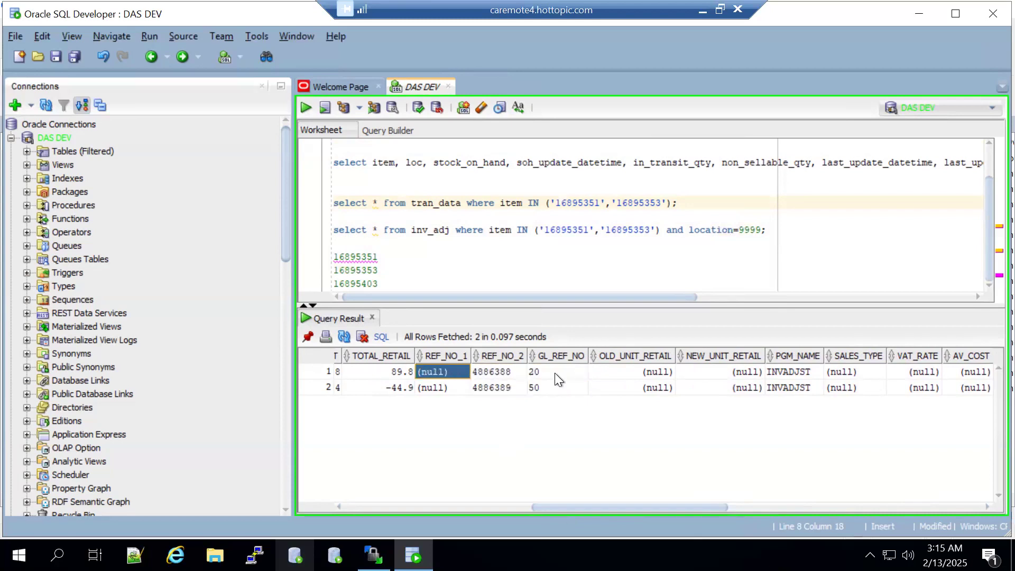
{"action": "key", "text": "Left"}
{"action": "key", "text": "Left"}
{"action": "key", "text": "Left"}
{"action": "key", "text": "Left"}
{"action": "key", "text": "Left"}
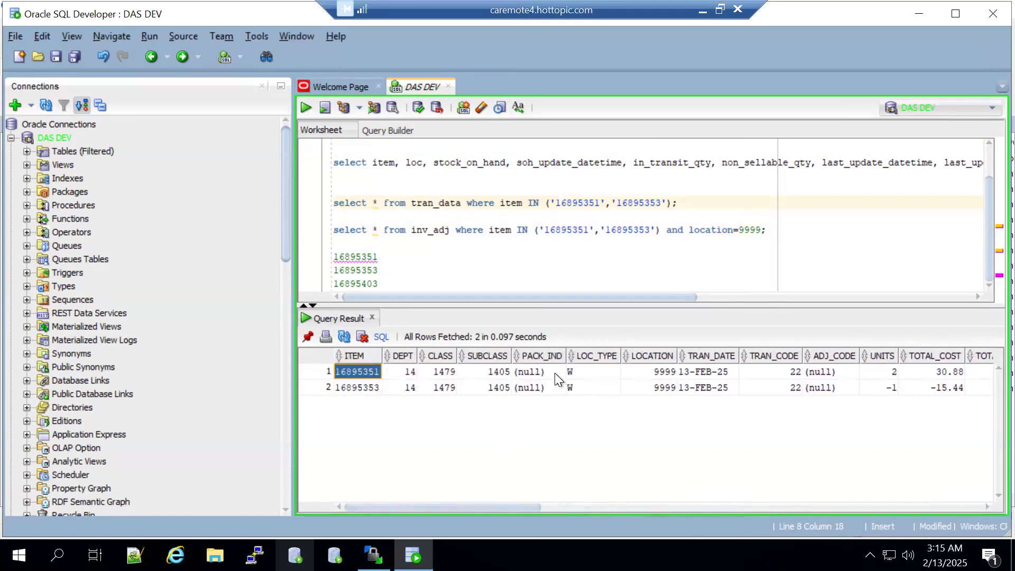
{"action": "key", "text": "Right"}
{"action": "key", "text": "Right"}
{"action": "key", "text": "Right"}
{"action": "key", "text": "Right"}
{"action": "key", "text": "Right"}
{"action": "key", "text": "Right"}
{"action": "key", "text": "Right"}
{"action": "key", "text": "Right"}
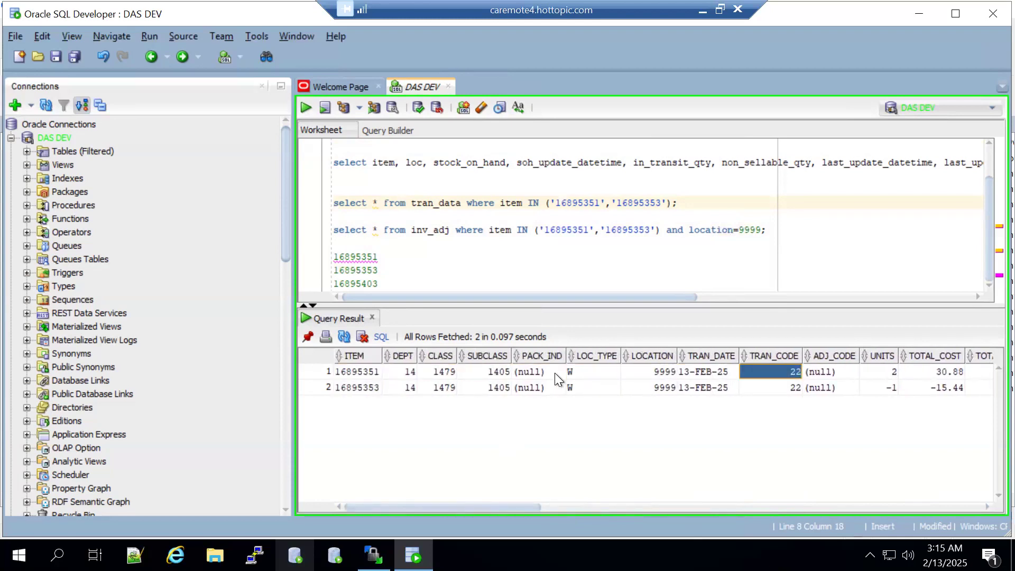
- Rerun the filtered inv_adj query, and add and run "select * from inv_adj_reason" on a new line below it
{"action": "left_click", "coordinate": [439, 230]}
{"action": "left_click", "coordinate": [305, 107]}
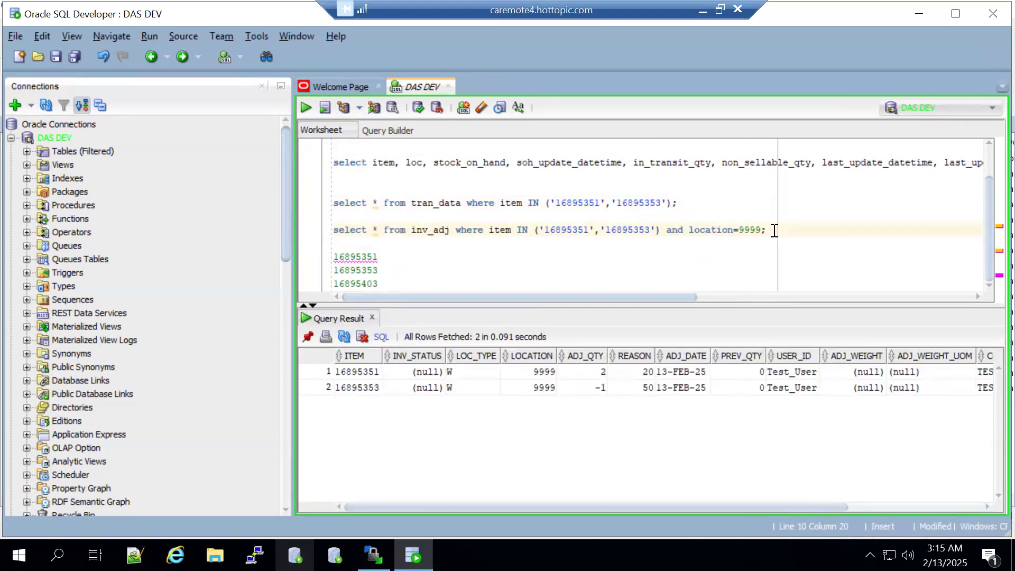
{"action": "key", "text": "Return"}
{"action": "key", "text": "Return"}
{"action": "type", "text": "select * fro"}
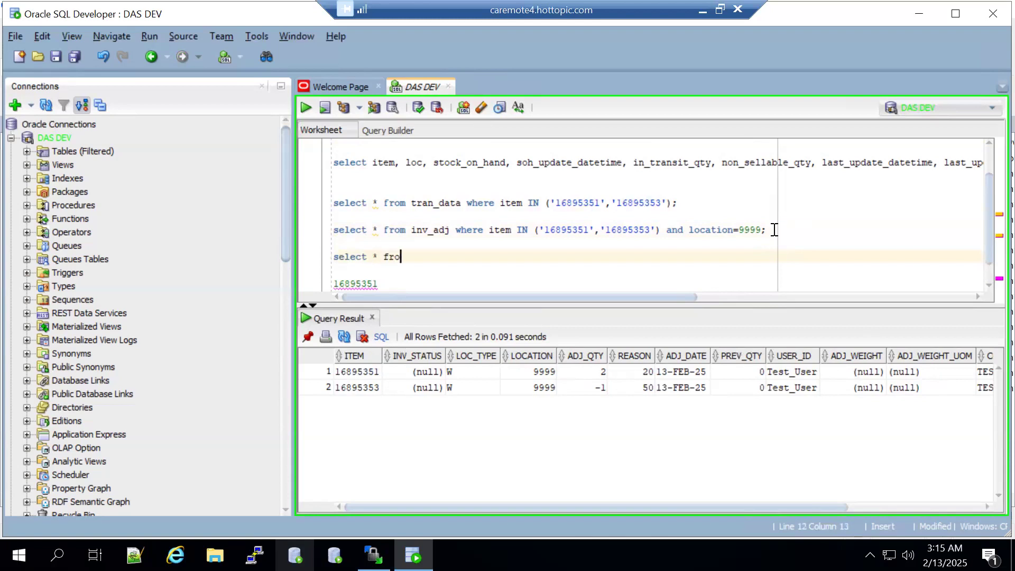
{"action": "type", "text": "m inv_adj"}
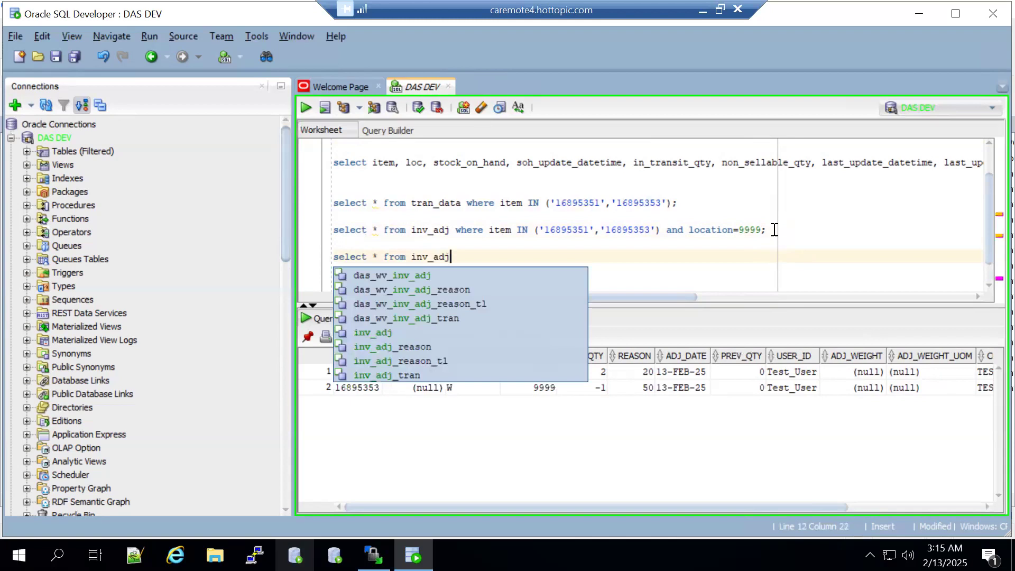
{"action": "double_click", "coordinate": [411, 348]}
{"action": "left_click_drag", "start_coordinate": [491, 256], "coordinate": [318, 259]}
{"action": "left_click", "coordinate": [305, 109]}
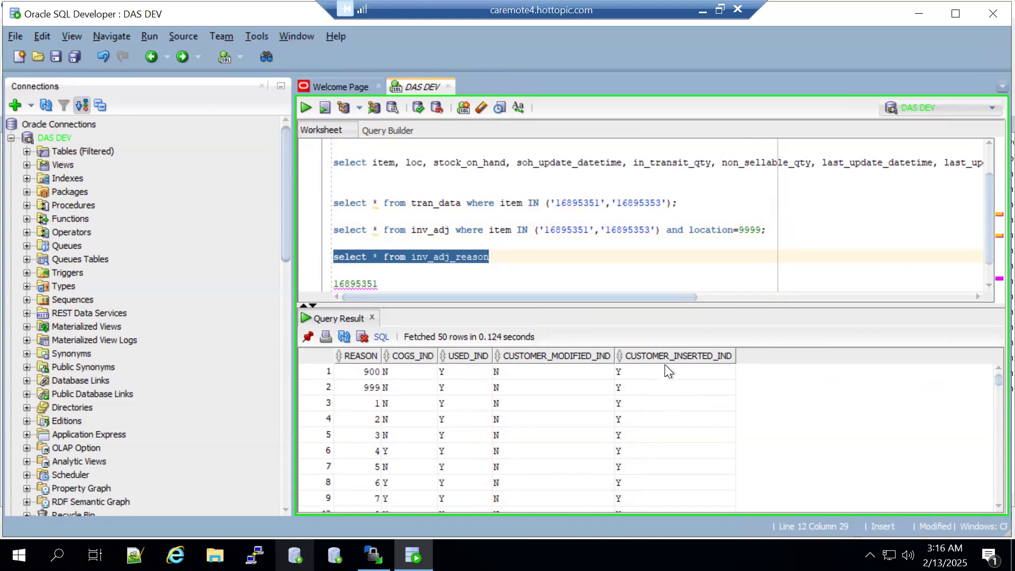
- Change the table in the inv_adj_reason query to inv_adj_tran and run the query on its own
{"action": "left_click", "coordinate": [498, 258]}
{"action": "key", "text": "BackSpace"}
{"action": "key", "text": "BackSpace"}
{"action": "key", "text": "BackSpace"}
{"action": "key", "text": "BackSpace"}
{"action": "key", "text": "BackSpace"}
{"action": "key", "text": "BackSpace"}
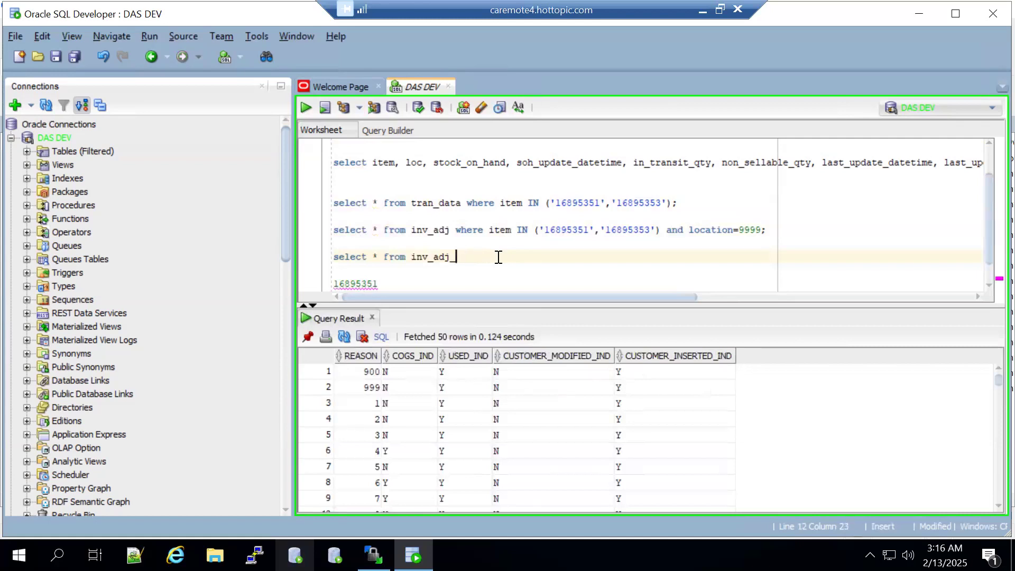
{"action": "key", "text": "BackSpace"}
{"action": "key", "text": "BackSpace"}
{"action": "type", "text": "j"}
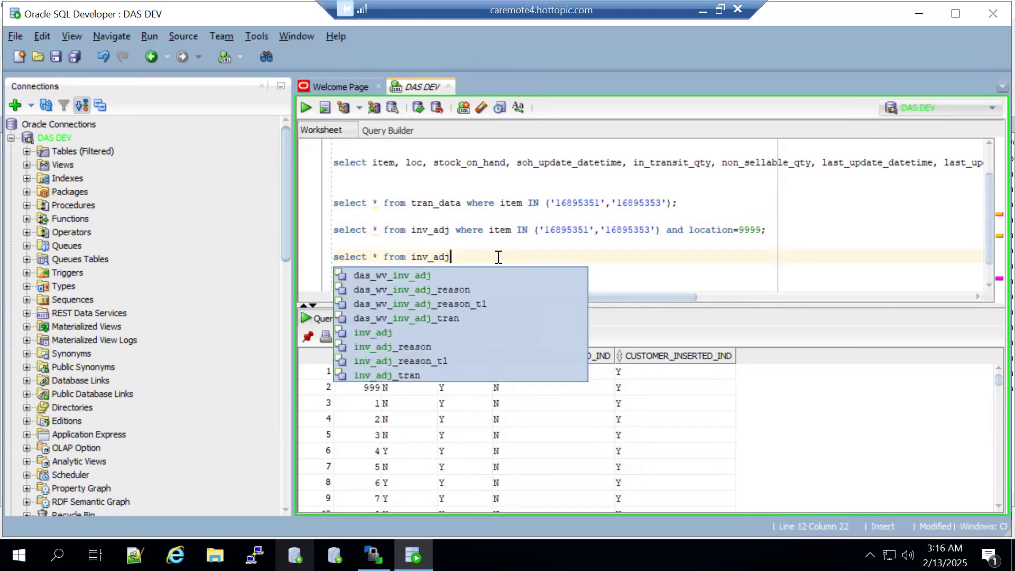
{"action": "left_click", "coordinate": [386, 373]}
{"action": "key", "text": "Return"}
{"action": "left_click_drag", "start_coordinate": [479, 257], "coordinate": [322, 257]}
{"action": "left_click", "coordinate": [305, 108]}
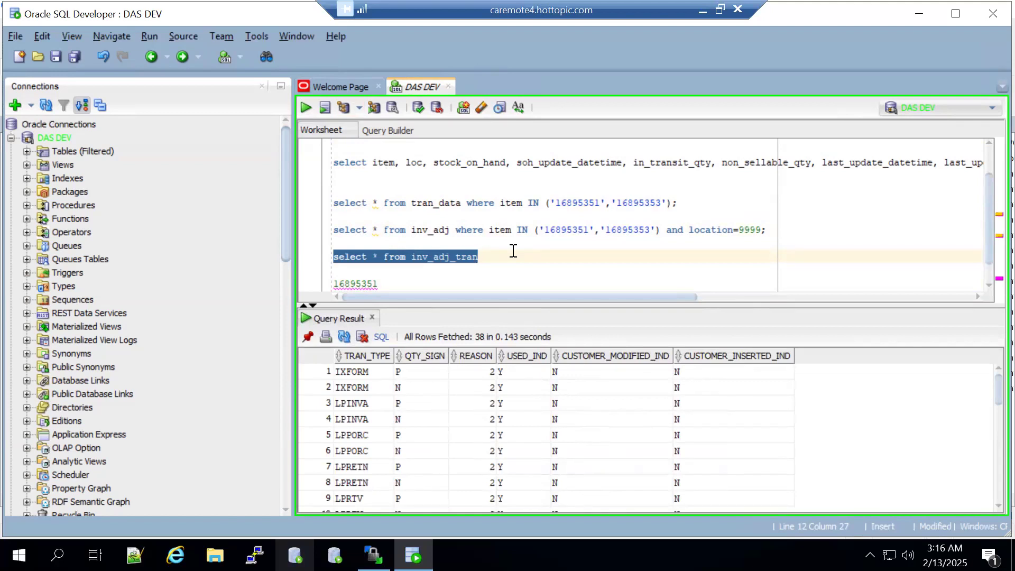
- Rerun the inv_adj query for the two items at location 9999, and run only its unfiltered "select * from inv_adj" part
{"action": "left_click", "coordinate": [417, 226]}
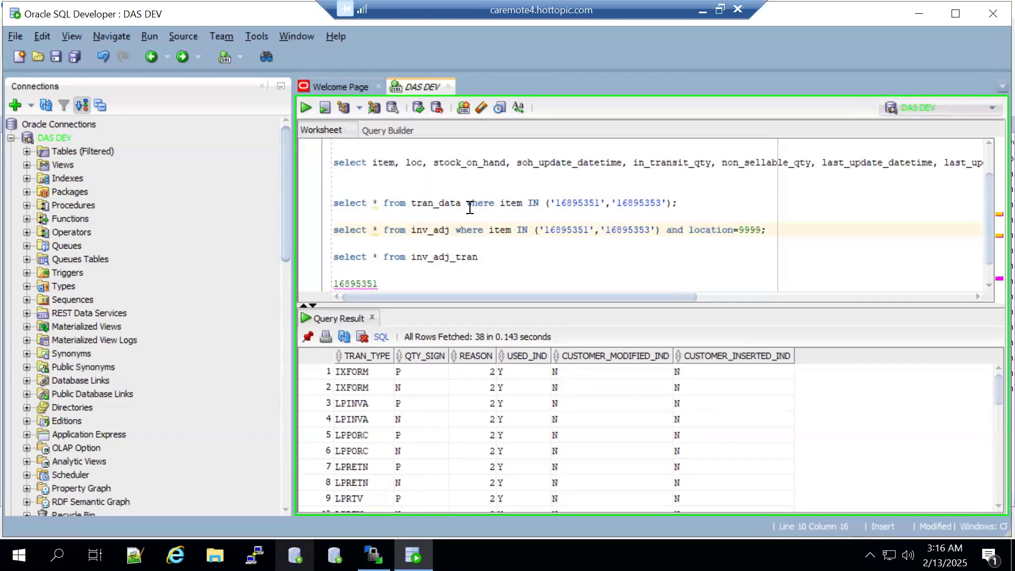
{"action": "left_click", "coordinate": [423, 228]}
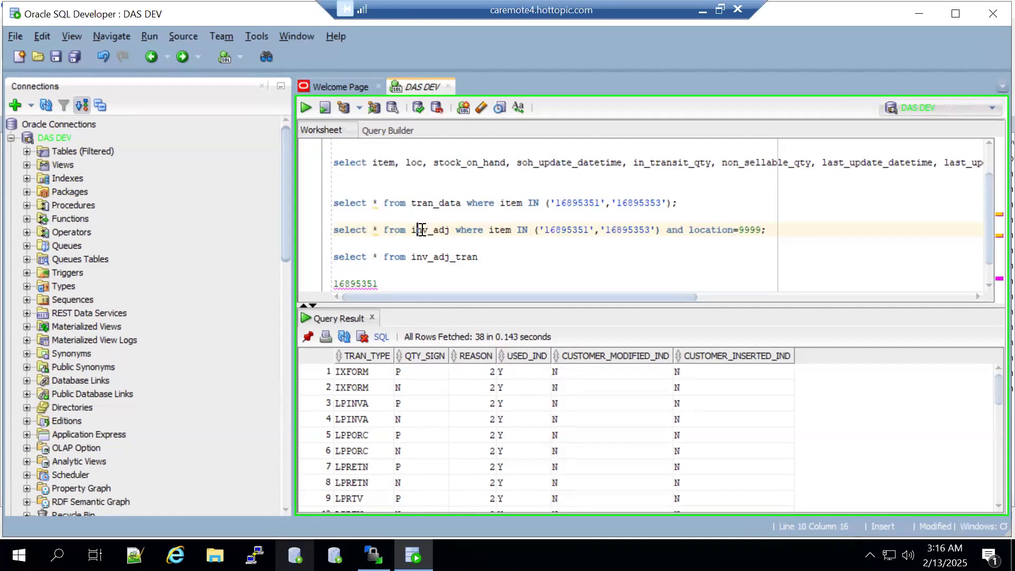
{"action": "left_click", "coordinate": [305, 108]}
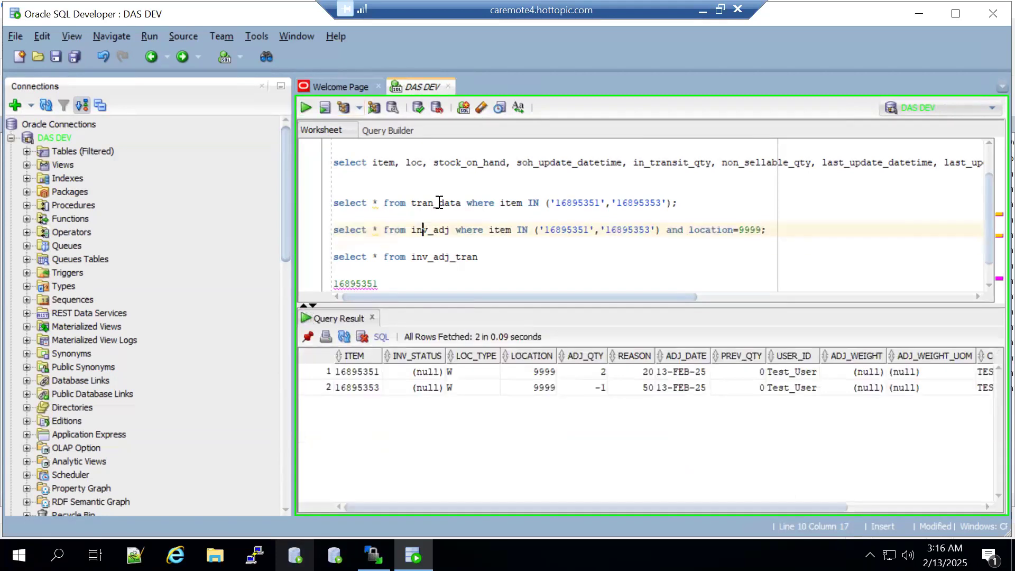
{"action": "left_click_drag", "start_coordinate": [451, 229], "coordinate": [322, 232]}
{"action": "left_click", "coordinate": [305, 107]}
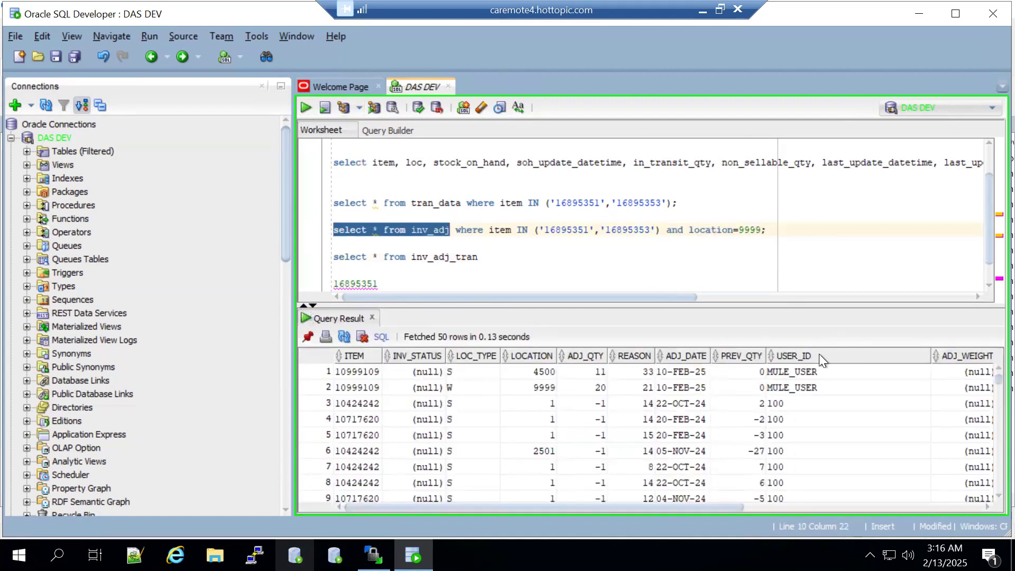
- Rerun the tran_data query for items 16895351 and 16895353 to check their transaction rows
{"action": "left_click", "coordinate": [423, 203]}
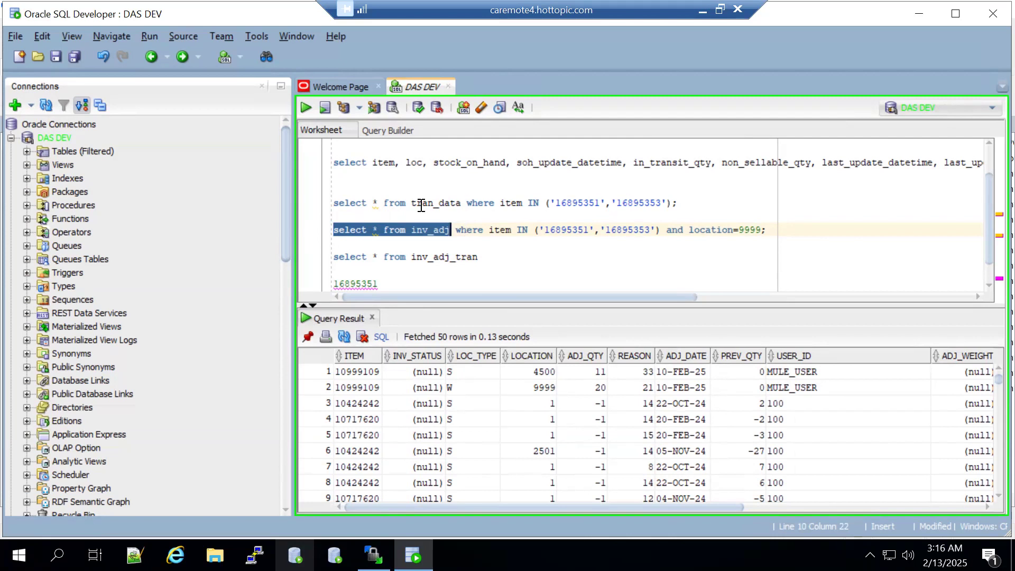
{"action": "left_click", "coordinate": [300, 109]}
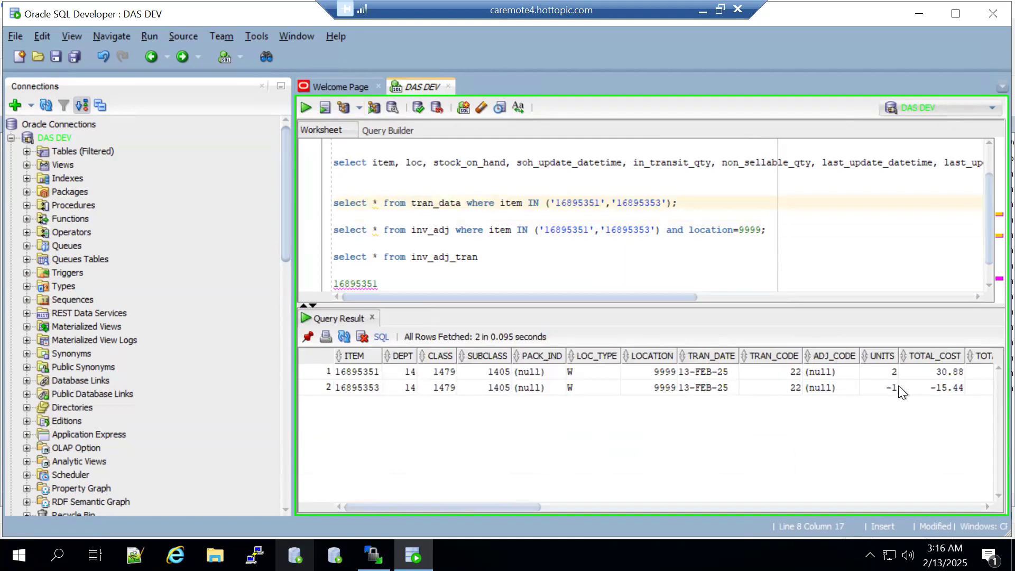
{"action": "scroll", "coordinate": [986, 156], "scroll_direction": "up", "scroll_amount": 1}
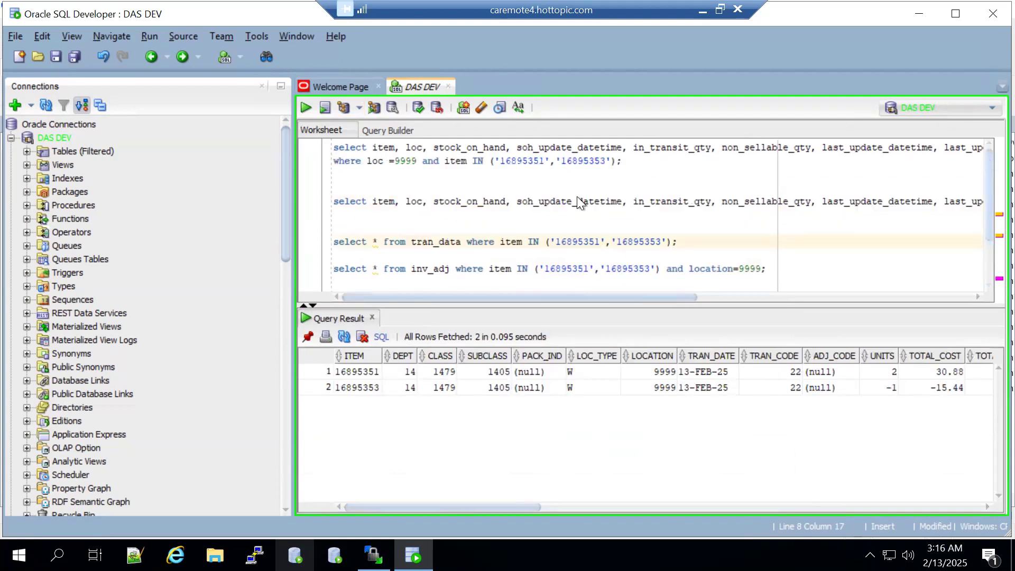